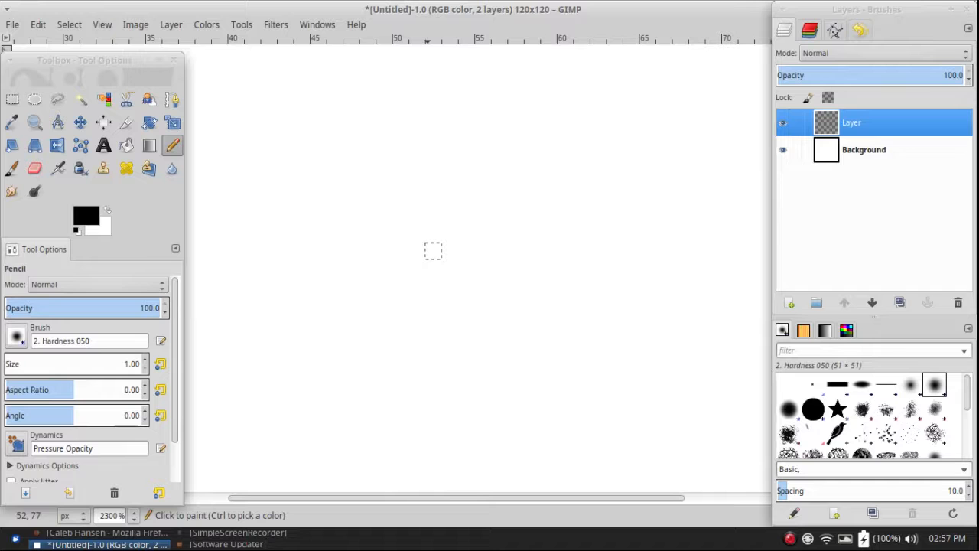
left_click(433, 349)
scroll(441, 350, "down", 4)
scroll(459, 349, "up", 1)
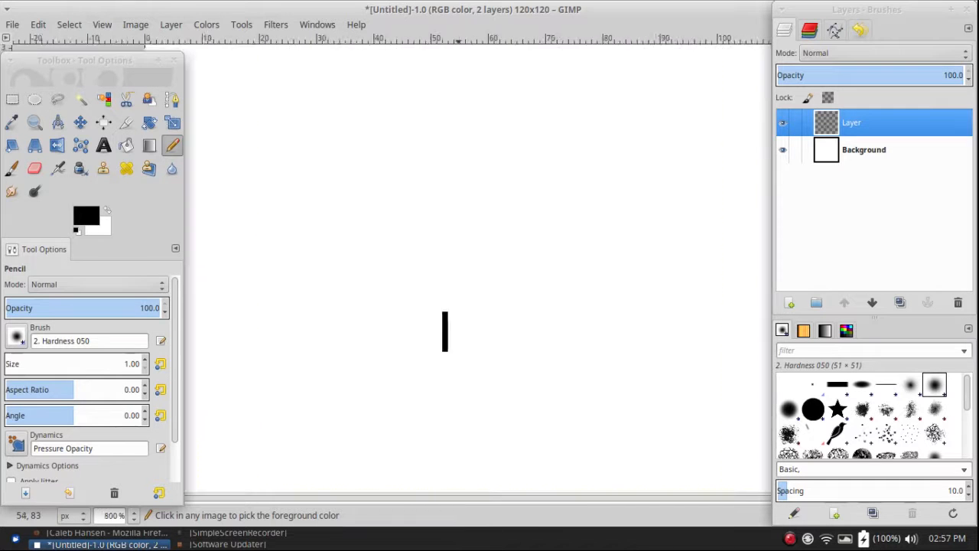
scroll(444, 346, "up", 3)
left_click(377, 362)
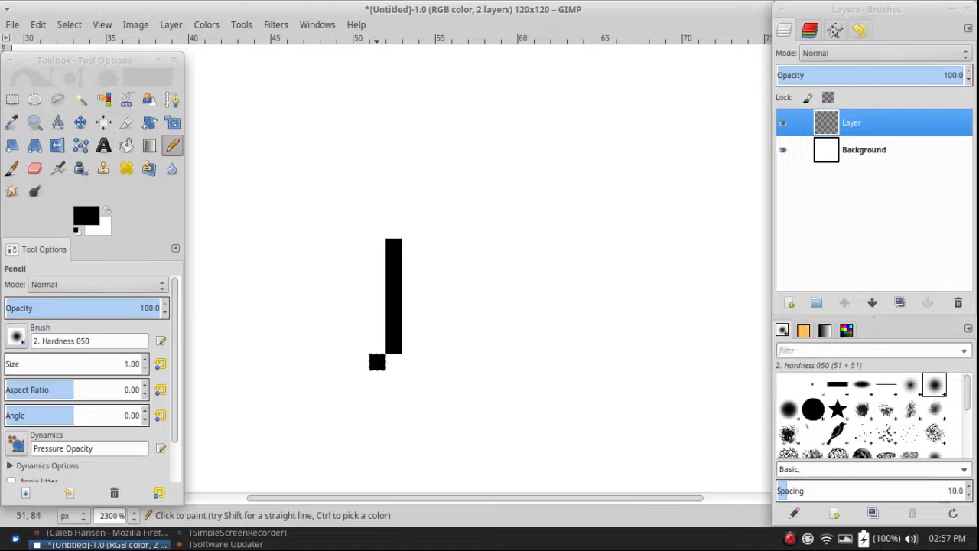
left_click(361, 379)
left_click(343, 395)
left_click(394, 228)
left_click(394, 213)
left_click(377, 197)
left_click(377, 163)
left_click(377, 180)
left_click(361, 163)
left_click(360, 147)
key("ctrl+z")
key("ctrl+z")
key("ctrl+z")
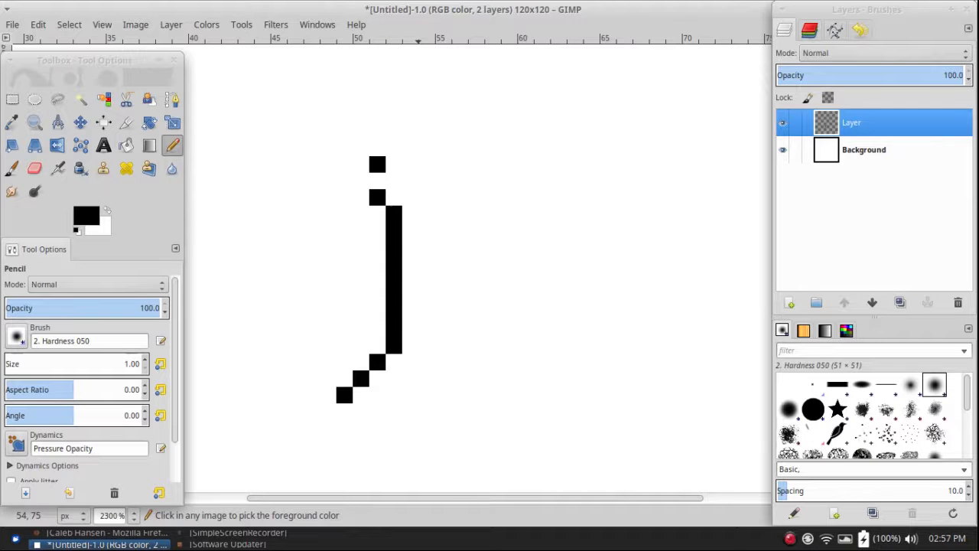
key("ctrl+z")
left_click(377, 180)
key("ctrl+z")
left_click(377, 181)
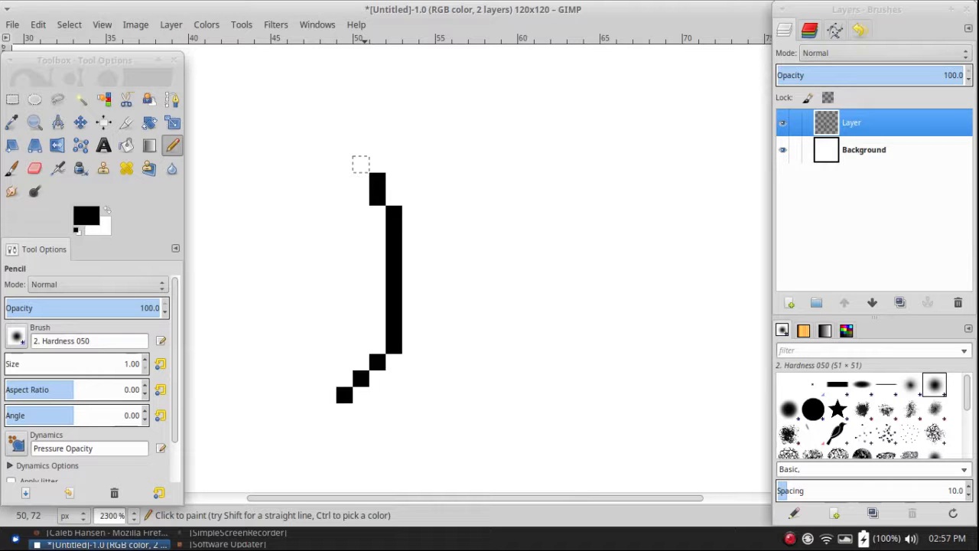
left_click_drag(360, 164, 360, 147)
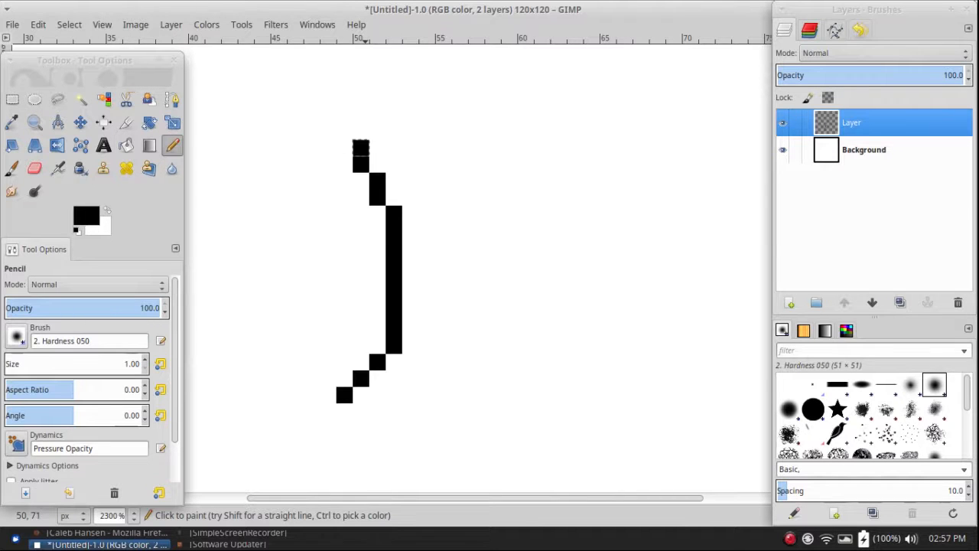
scroll(360, 147, "down", 6)
scroll(471, 309, "up", 5)
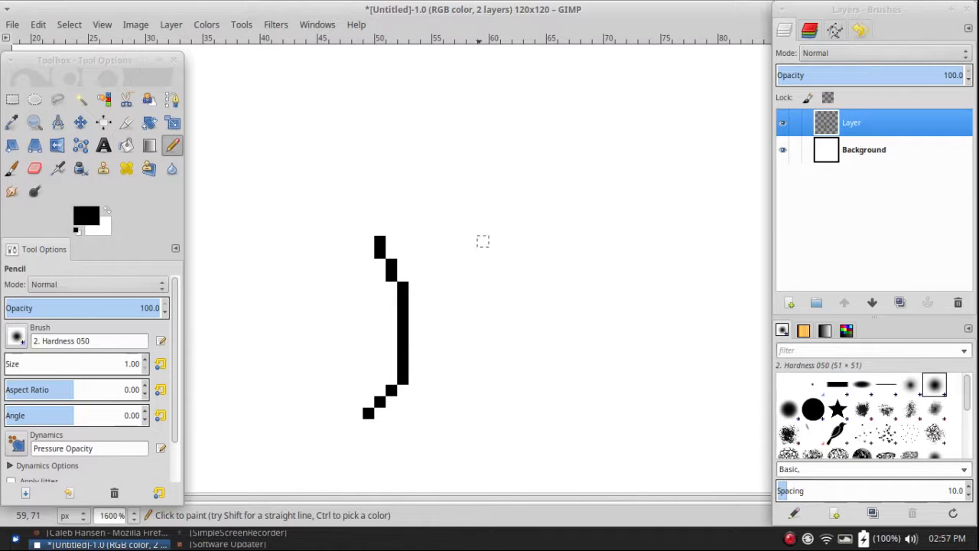
key("ctrl+z")
key("ctrl+z")
key("ctrl+z")
key("ctrl+z")
key("ctrl+z")
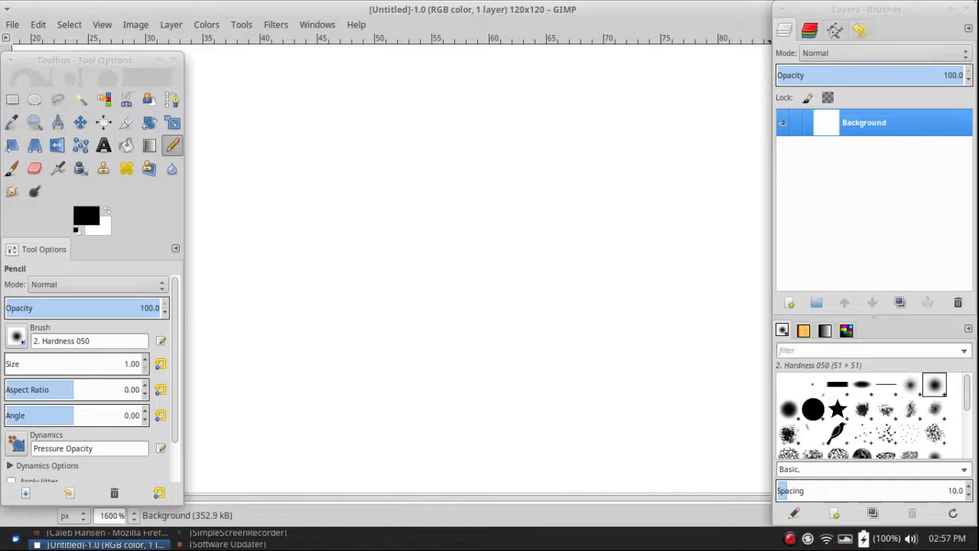
- Add a new transparent layer and pencil the two curved black sides of a tree trunk near the canvas centre
left_click(790, 303)
left_click(847, 416)
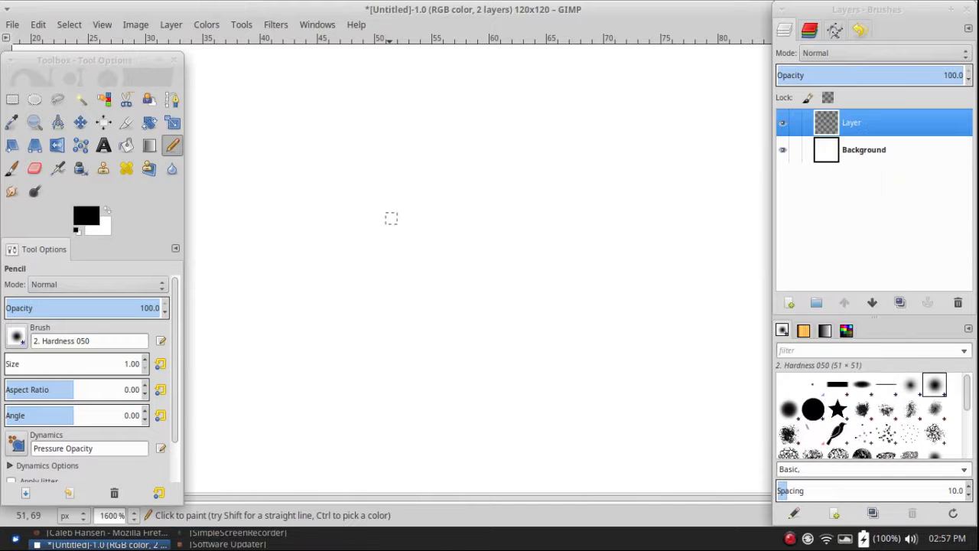
scroll(403, 206, "down", 3)
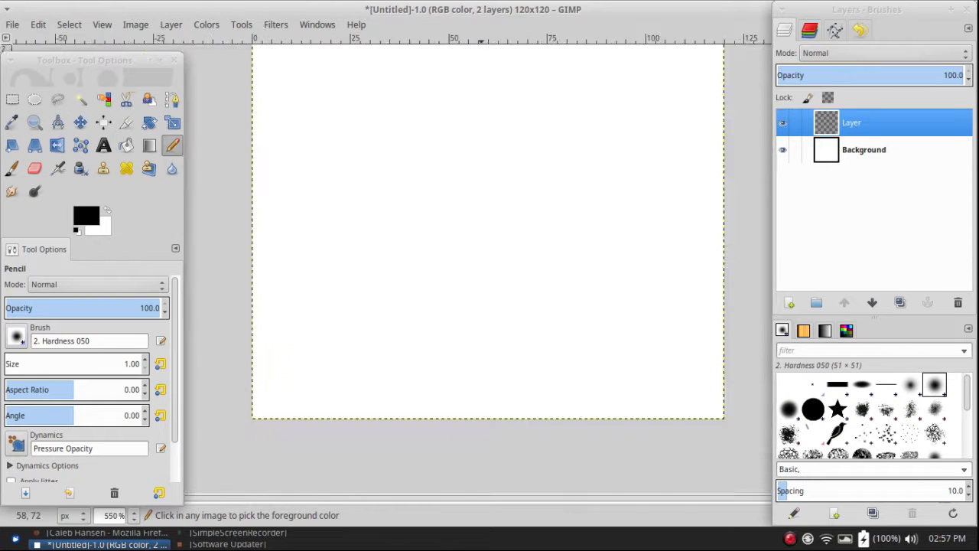
scroll(481, 255, "up", 3)
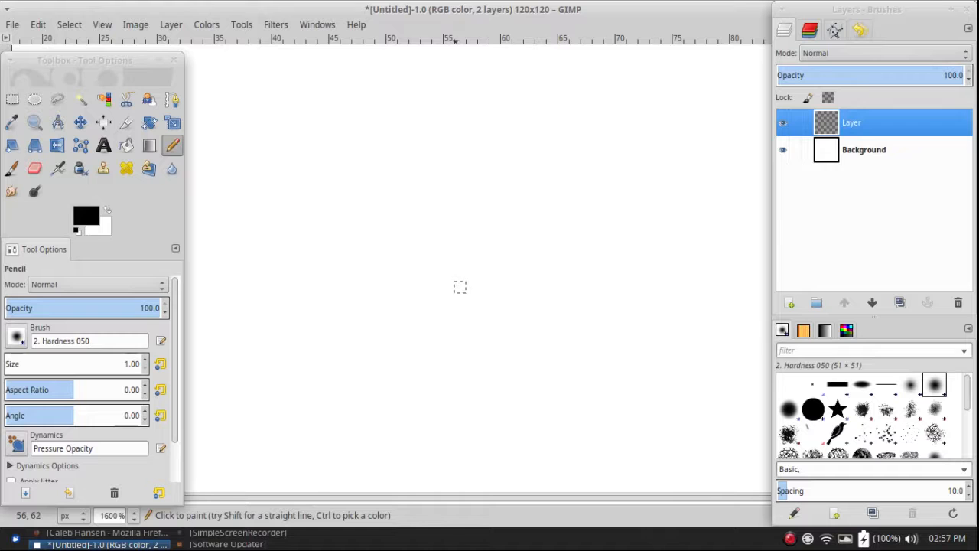
left_click_drag(448, 253, 449, 287)
key("ctrl+z")
mouse_move(436, 252)
left_mouse_down()
mouse_move(460, 332)
mouse_move(460, 402)
mouse_move(391, 447)
left_mouse_up()
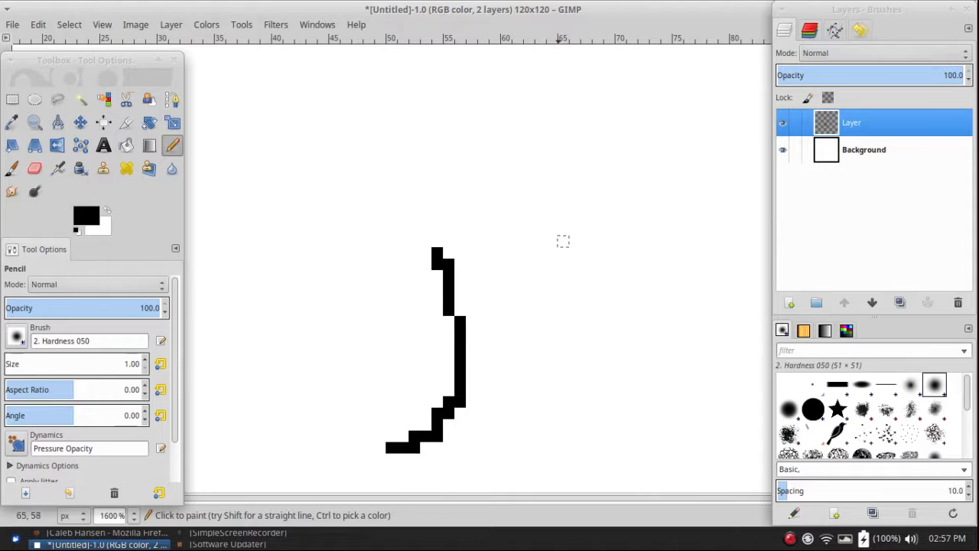
mouse_move(575, 198)
left_mouse_down()
mouse_move(528, 253)
mouse_move(517, 367)
mouse_move(563, 435)
mouse_move(586, 448)
left_mouse_up()
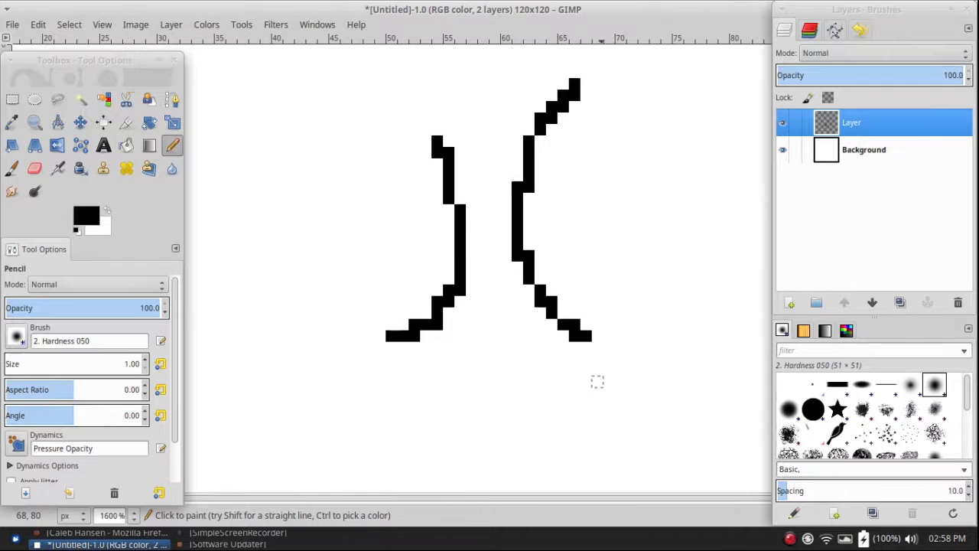
scroll(506, 201, "up", 3)
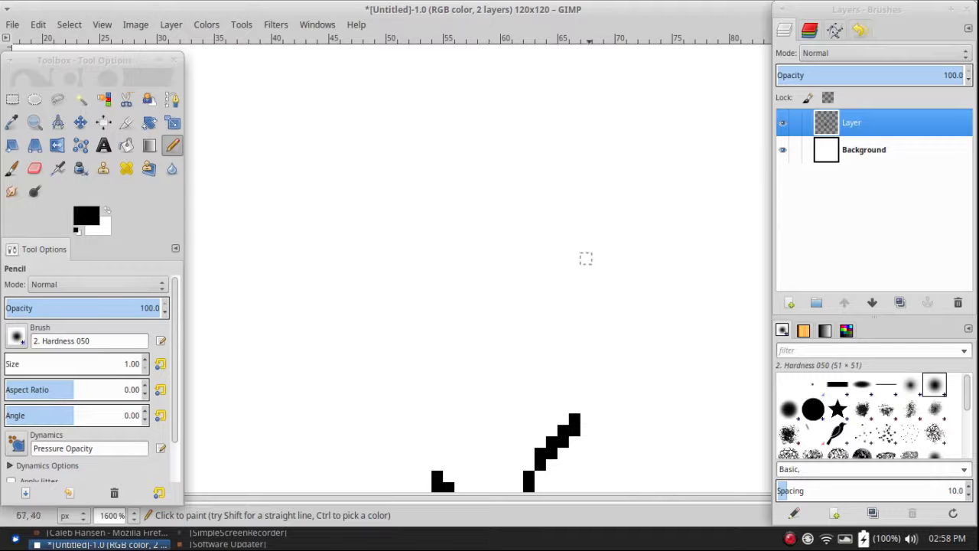
mouse_move(494, 258)
left_mouse_down()
mouse_move(603, 212)
mouse_move(711, 374)
mouse_move(654, 430)
mouse_move(528, 395)
mouse_move(488, 316)
mouse_move(523, 255)
left_mouse_up()
scroll(536, 293, "down", 4, "ctrl")
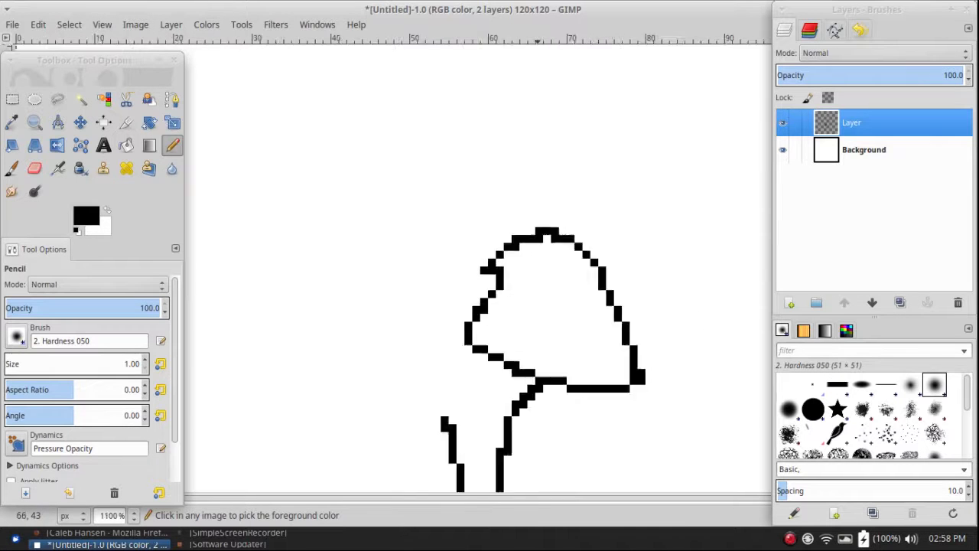
scroll(536, 293, "up", 4, "ctrl")
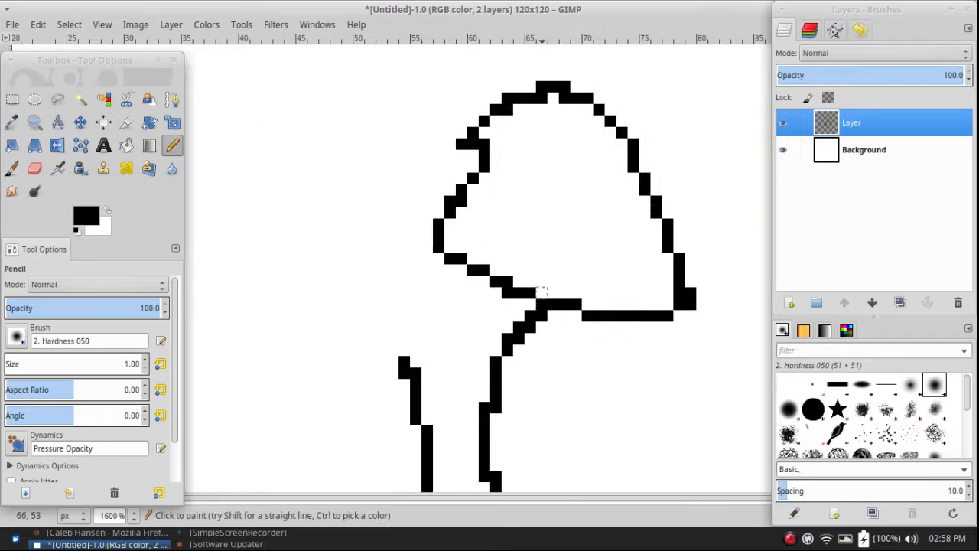
mouse_move(463, 191)
left_mouse_down()
mouse_move(484, 156)
mouse_move(541, 109)
mouse_move(610, 234)
mouse_move(553, 282)
mouse_move(496, 258)
mouse_move(484, 190)
left_mouse_up()
scroll(484, 190, "down", 5, "ctrl")
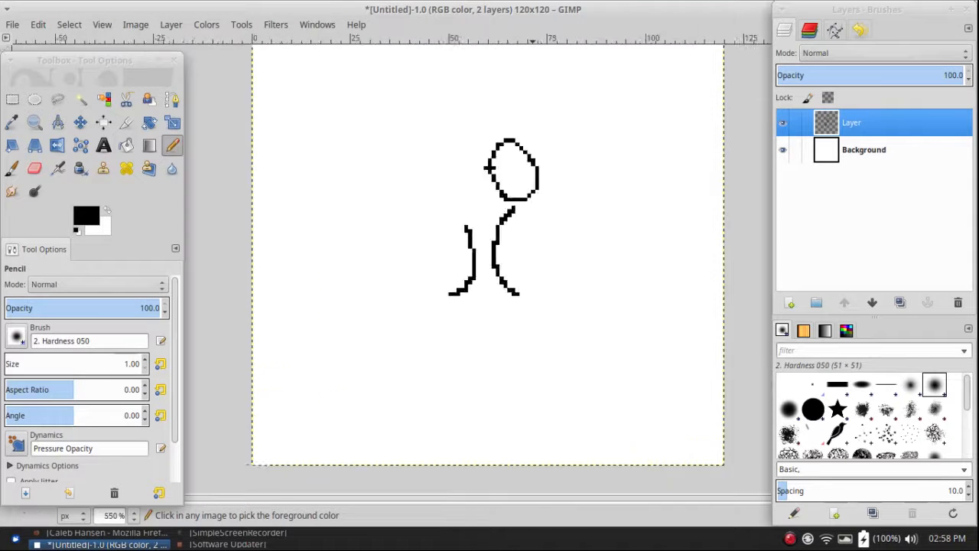
scroll(485, 190, "up", 4, "ctrl")
key("ctrl+z")
mouse_move(489, 187)
left_mouse_down()
mouse_move(520, 155)
mouse_move(555, 171)
mouse_move(563, 195)
mouse_move(519, 211)
mouse_move(489, 187)
left_mouse_up()
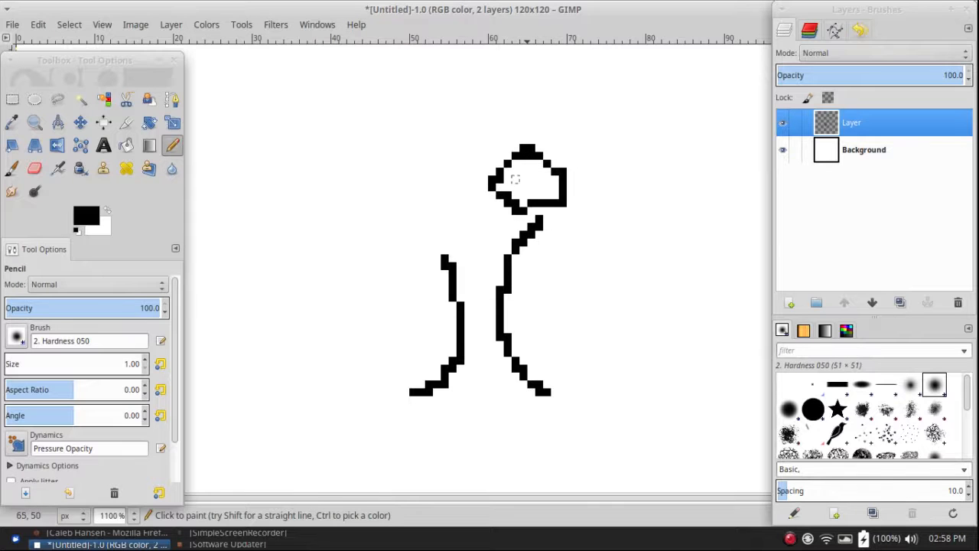
scroll(489, 187, "down", 3, "ctrl")
scroll(535, 242, "up", 1, "ctrl")
key("ctrl+z")
mouse_move(489, 239)
left_mouse_down()
mouse_move(501, 219)
mouse_move(520, 224)
mouse_move(520, 242)
mouse_move(506, 260)
left_mouse_up()
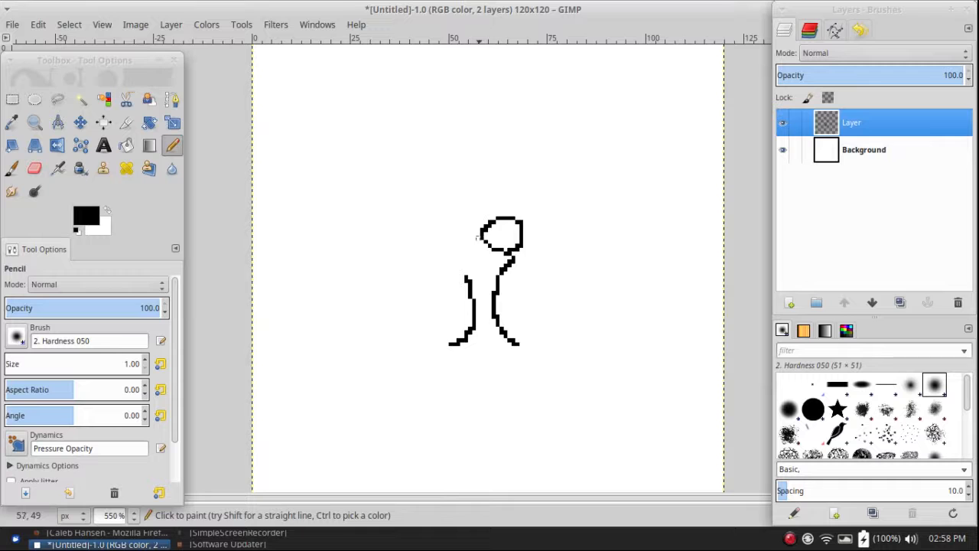
key("ctrl+z")
mouse_move(478, 226)
left_mouse_down()
mouse_move(505, 197)
mouse_move(532, 204)
mouse_move(541, 233)
mouse_move(532, 249)
mouse_move(492, 249)
mouse_move(479, 228)
mouse_move(510, 208)
mouse_move(530, 214)
mouse_move(529, 240)
mouse_move(503, 267)
mouse_move(505, 253)
mouse_move(481, 228)
mouse_move(497, 210)
mouse_move(525, 221)
mouse_move(524, 245)
mouse_move(488, 246)
left_mouse_up()
key("ctrl+z")
key("ctrl+z")
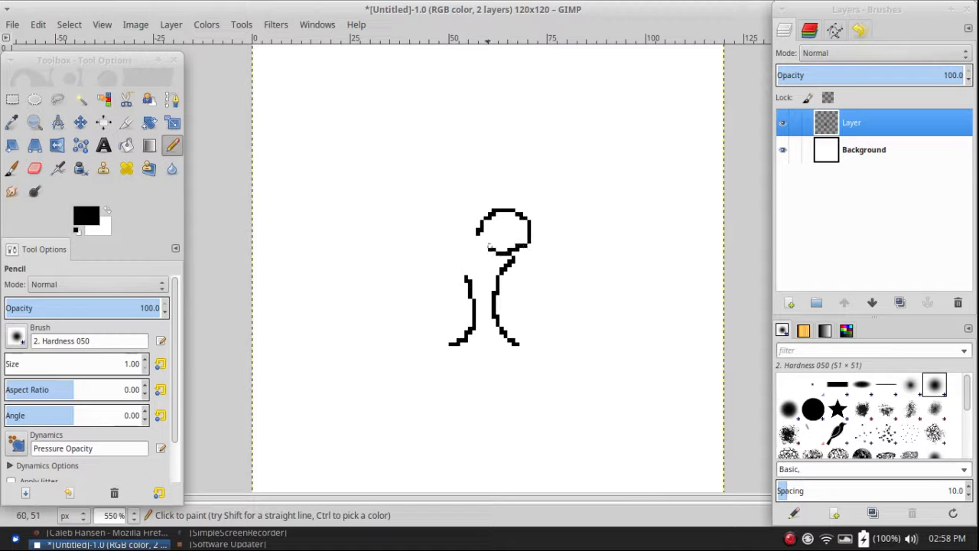
key("ctrl+z")
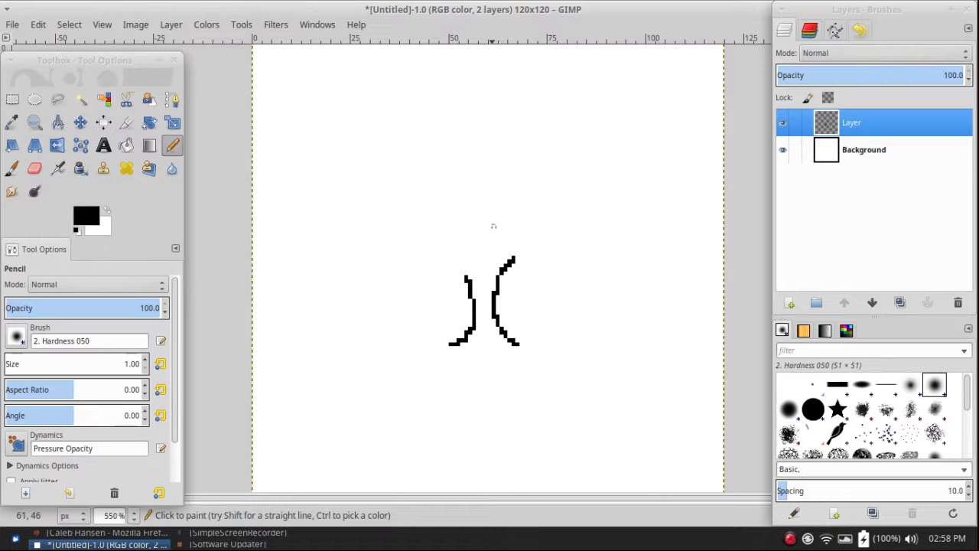
- Pencil three rounded foliage outlines above the trunk: a large one on each side and a smaller one between them at the top
mouse_move(501, 216)
left_mouse_down()
mouse_move(537, 214)
mouse_move(537, 250)
mouse_move(506, 253)
mouse_move(490, 229)
left_mouse_up()
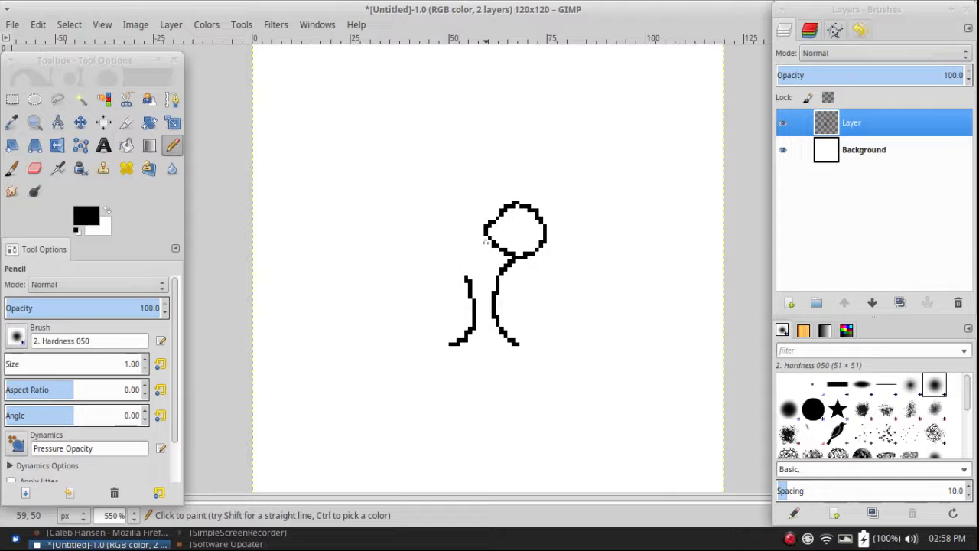
mouse_move(484, 239)
left_mouse_down()
mouse_move(450, 257)
mouse_move(431, 229)
mouse_move(450, 198)
mouse_move(486, 236)
left_mouse_up()
left_click_drag(469, 198, 502, 194)
scroll(514, 226, "down", 5)
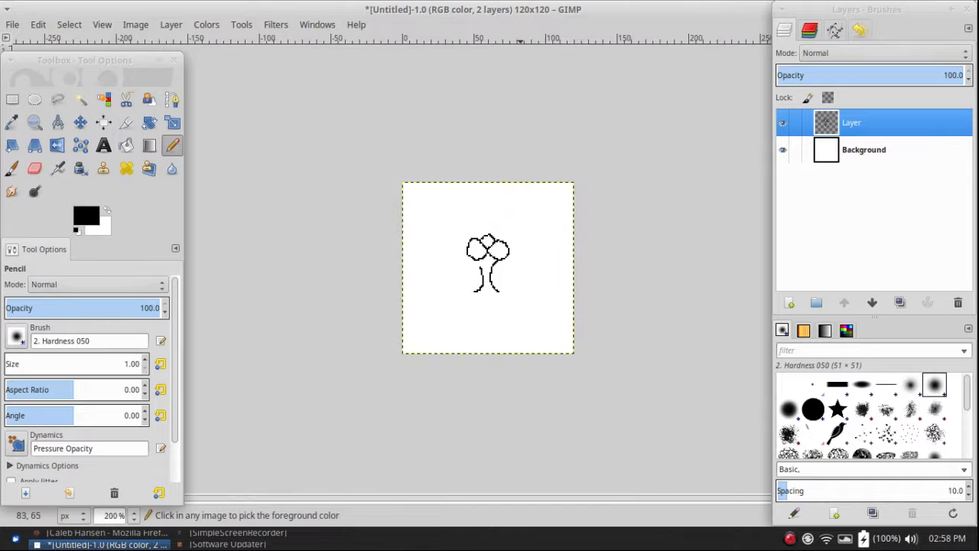
scroll(484, 251, "up", 7)
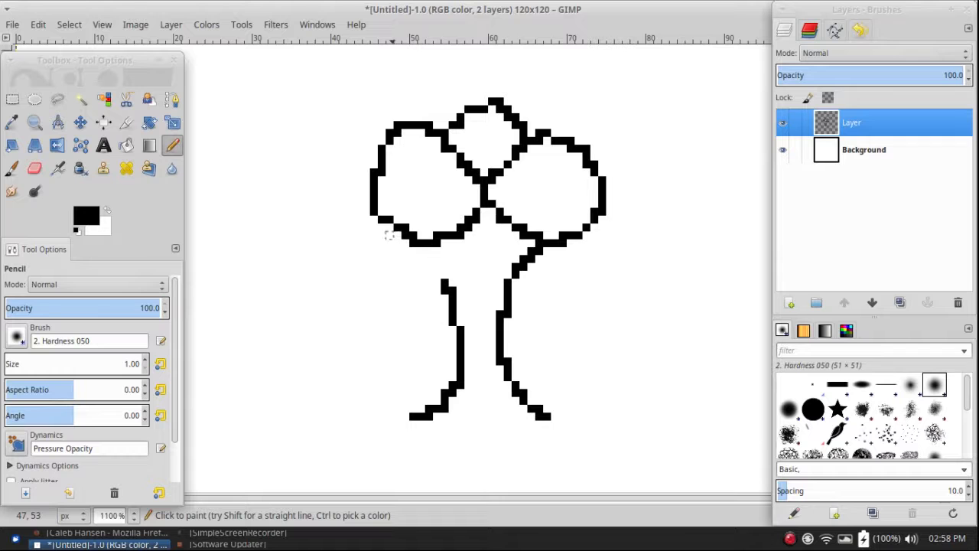
mouse_move(388, 234)
left_mouse_down()
mouse_move(390, 278)
mouse_move(428, 281)
mouse_move(451, 239)
left_mouse_up()
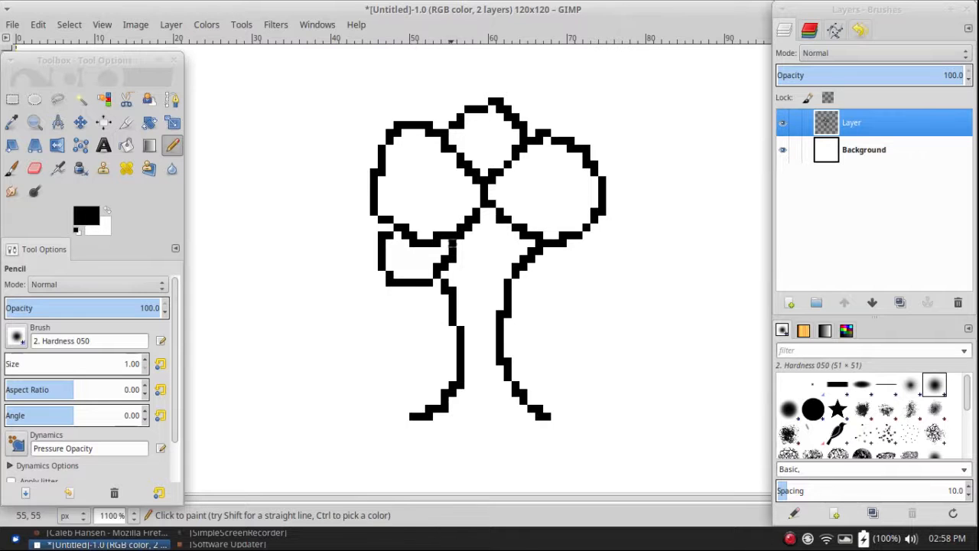
scroll(452, 238, "down", 6)
scroll(512, 321, "down", 1)
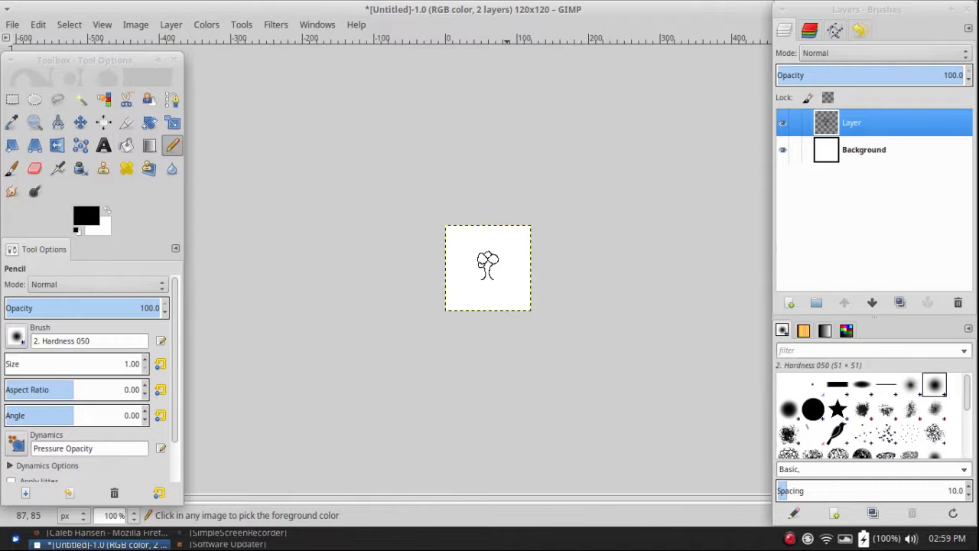
scroll(507, 285, "up", 6)
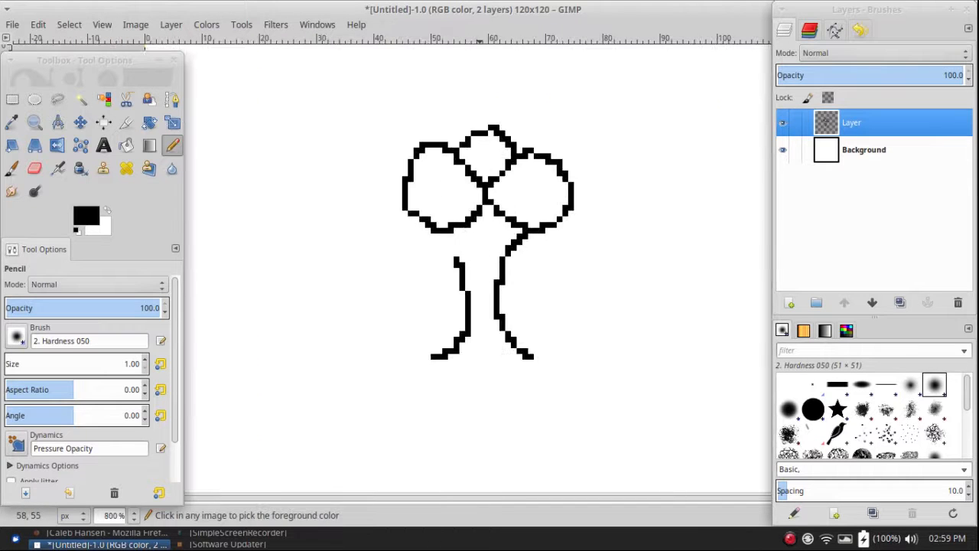
- Pencil a central V-shaped branch fork and extend the trunk's left side up to the left foliage outline
scroll(477, 257, "up", 2)
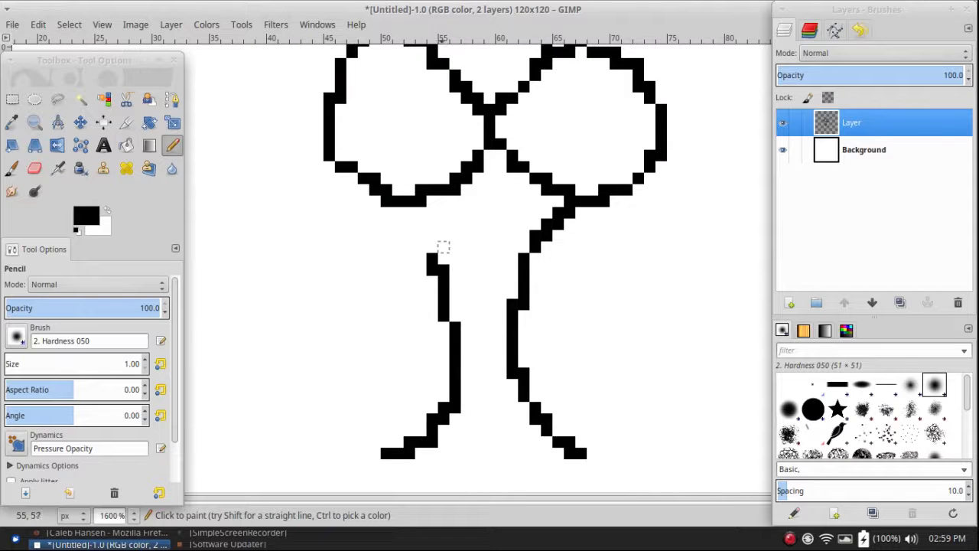
scroll(477, 223, "down", 3)
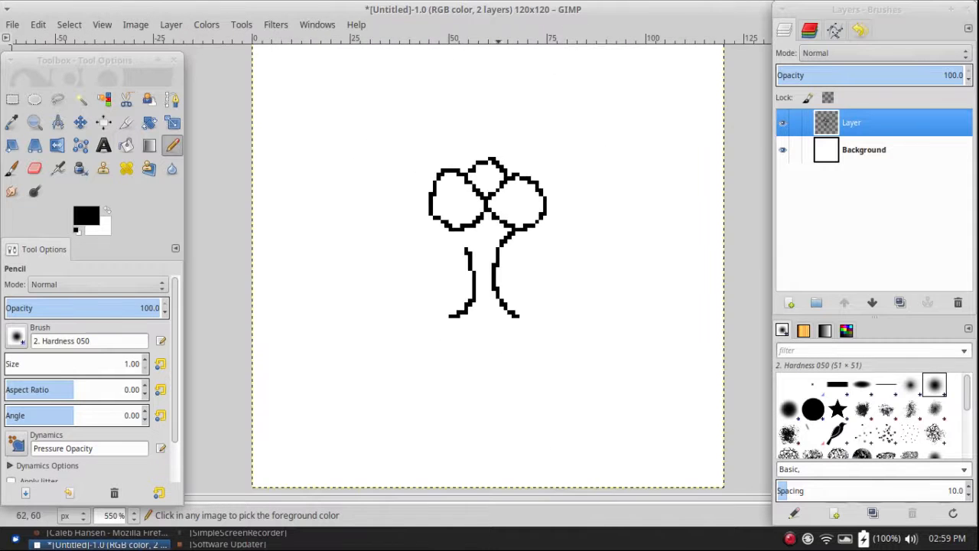
scroll(490, 175, "up", 3)
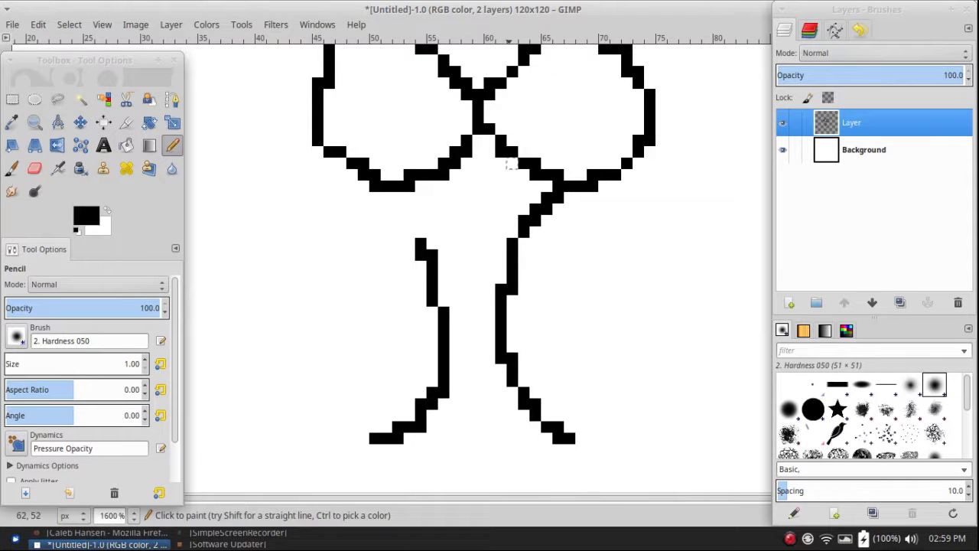
left_click_drag(509, 163, 477, 208)
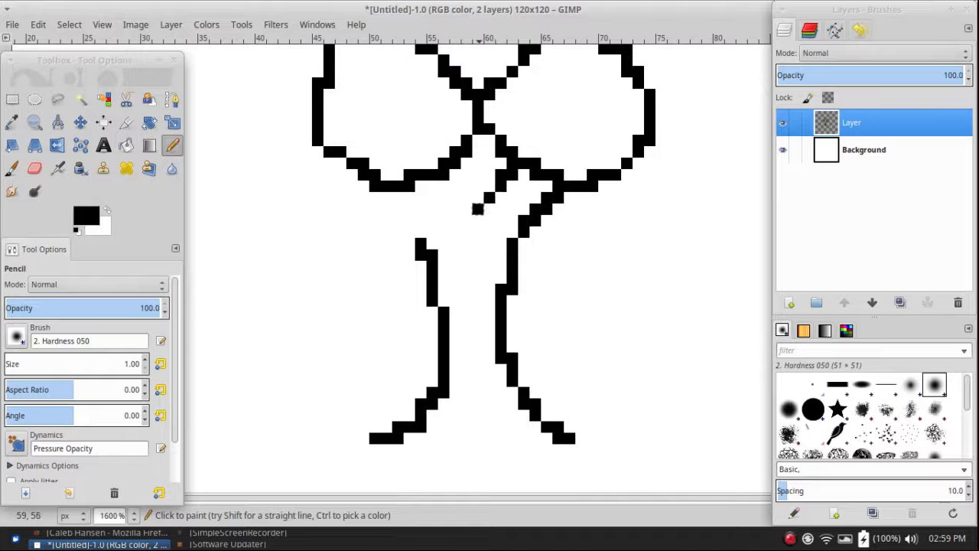
mouse_move(477, 253)
left_mouse_down()
mouse_move(464, 205)
mouse_move(431, 186)
left_mouse_up()
mouse_move(421, 244)
left_mouse_down()
mouse_move(398, 220)
mouse_move(387, 185)
left_mouse_up()
scroll(386, 185, "down", 6)
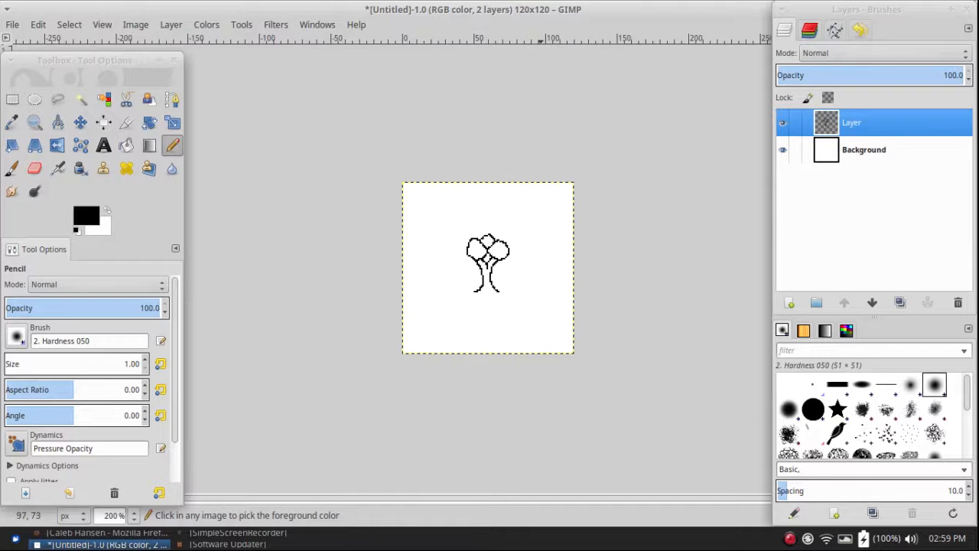
scroll(518, 281, "up", 7)
scroll(529, 255, "down", 2)
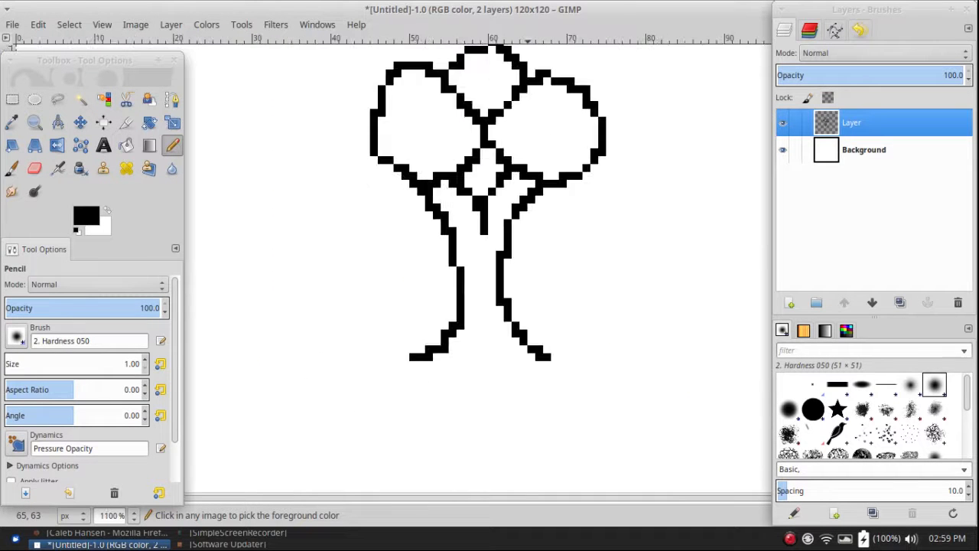
scroll(524, 236, "up", 1)
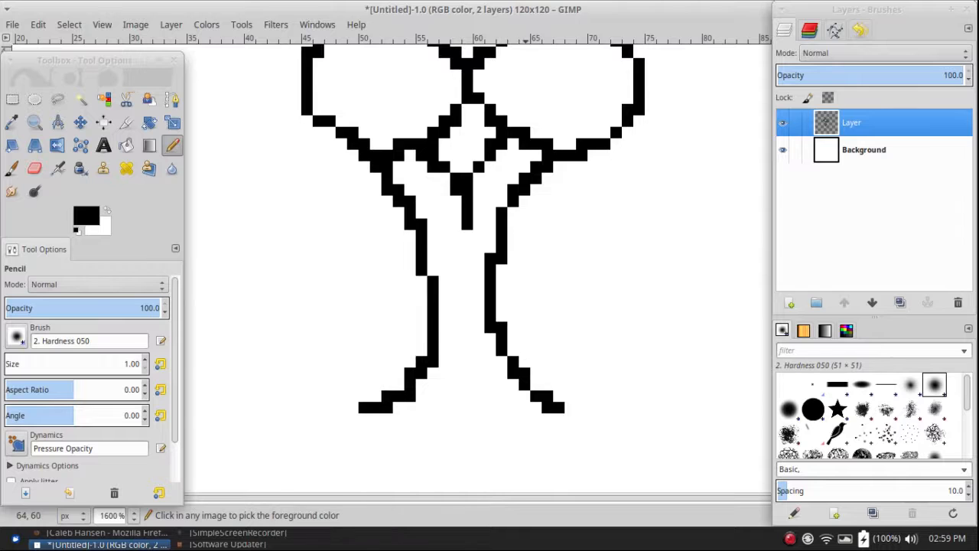
scroll(523, 223, "up", 1)
scroll(528, 260, "down", 2)
scroll(534, 297, "up", 1)
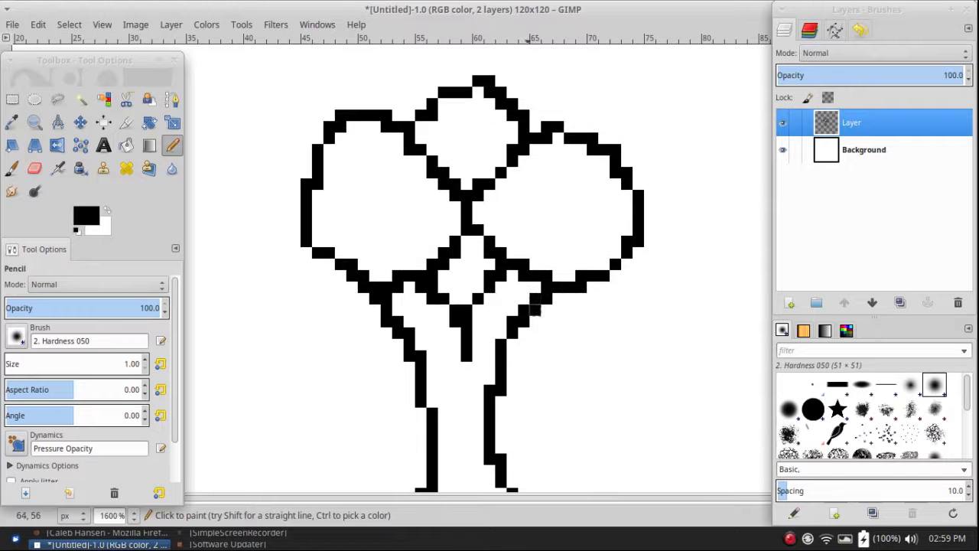
scroll(523, 286, "down", 8)
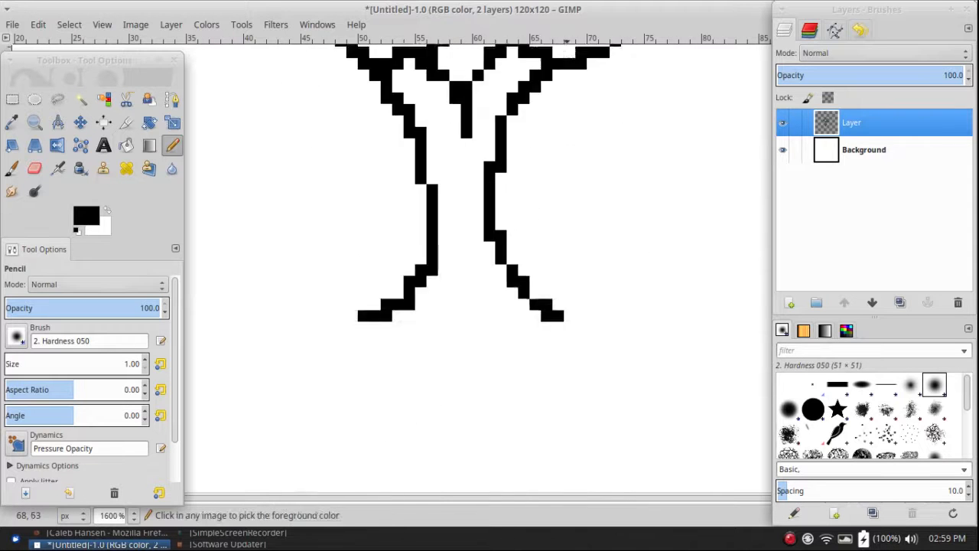
- Set the foreground colour to brown 683907
scroll(536, 295, "up", 7)
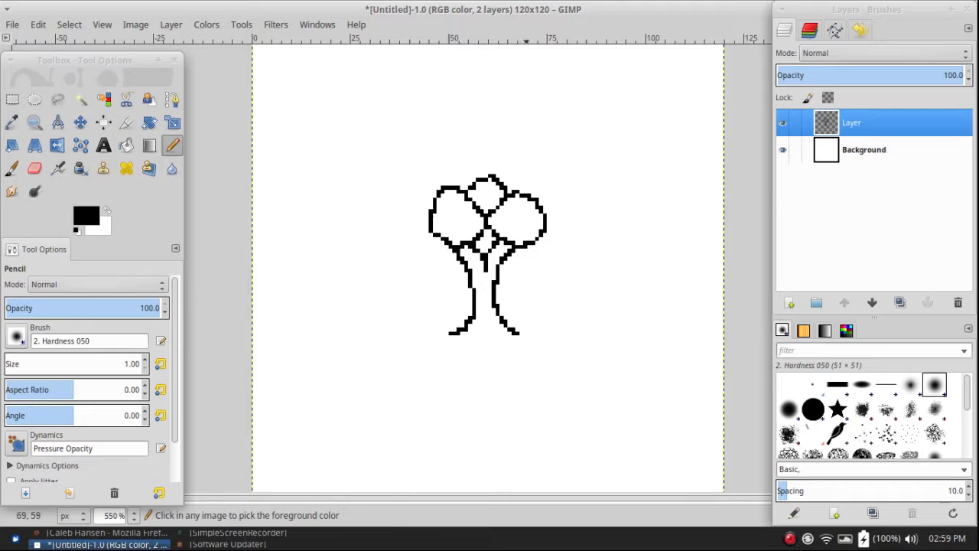
scroll(546, 278, "up", 1)
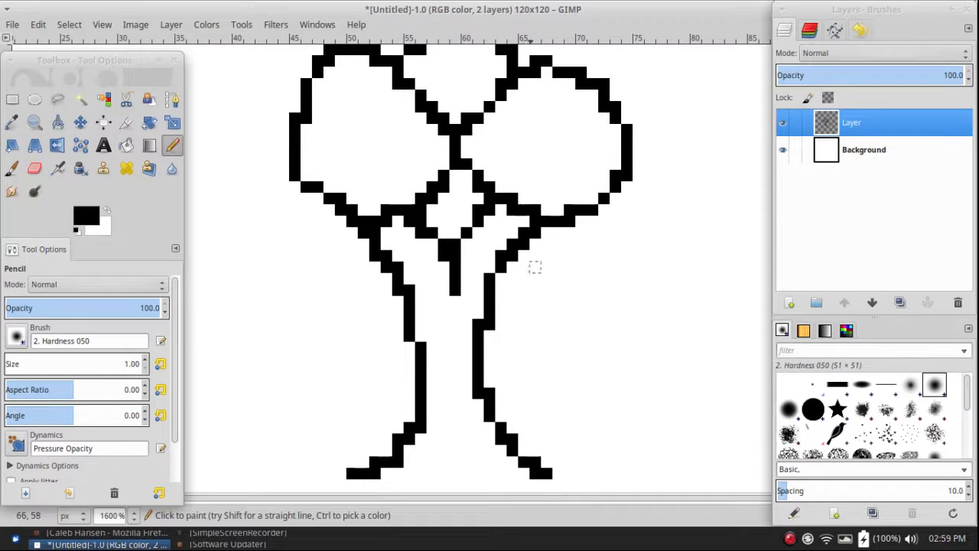
scroll(534, 266, "up", 3)
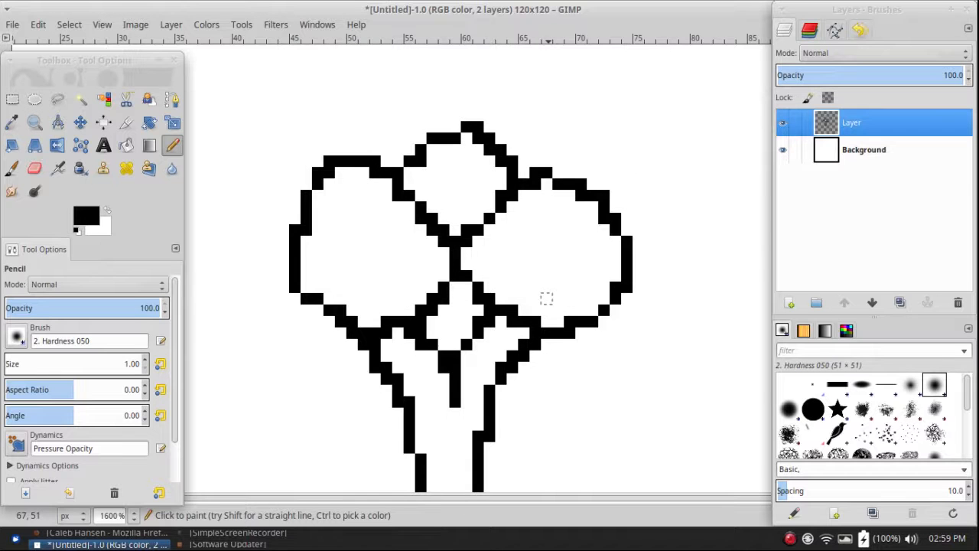
left_click(85, 215)
left_click_drag(423, 170, 424, 165)
mouse_move(360, 68)
left_mouse_down()
mouse_move(337, 58)
mouse_move(349, 61)
left_mouse_up()
left_click(553, 238)
- Close the trunk's base with a straight brown Pencil line, Bucket Fill the trunk with brown, and return to the Pencil
scroll(557, 236, "down", 5)
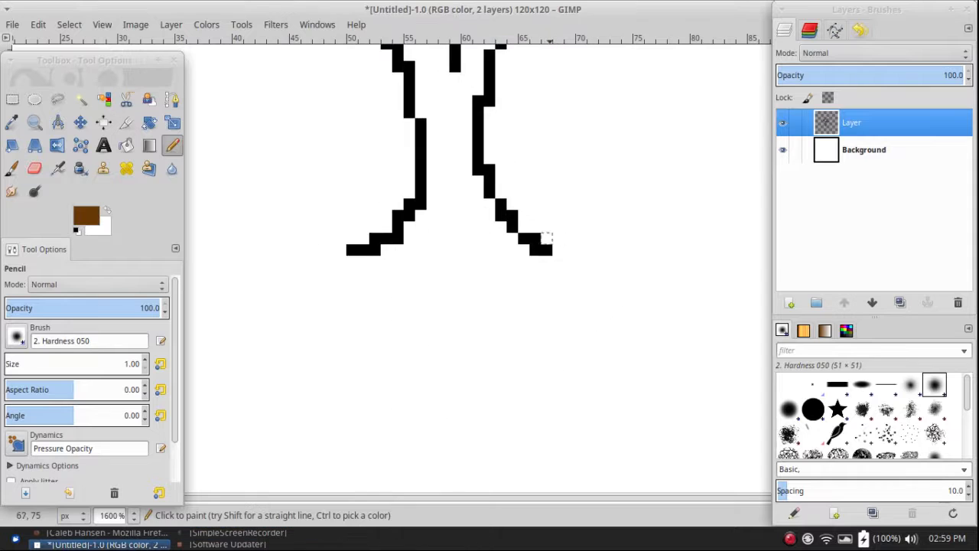
scroll(557, 260, "up", 3)
left_click(546, 361)
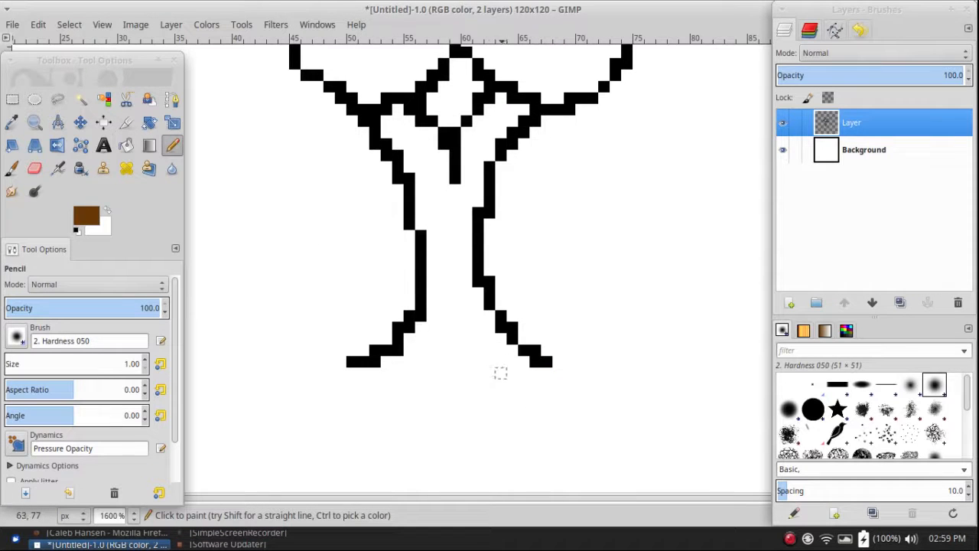
left_click(523, 360)
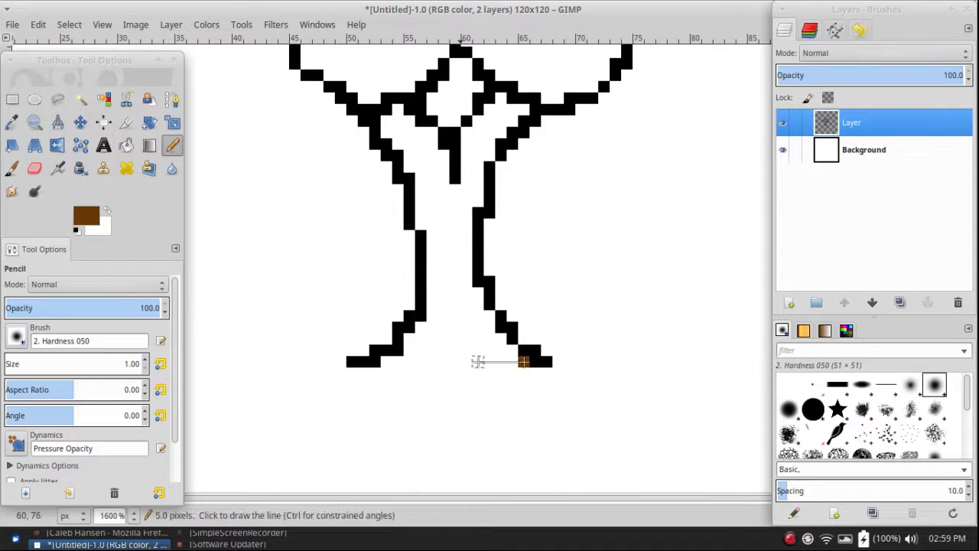
left_click(387, 362, "shift")
left_click(127, 145)
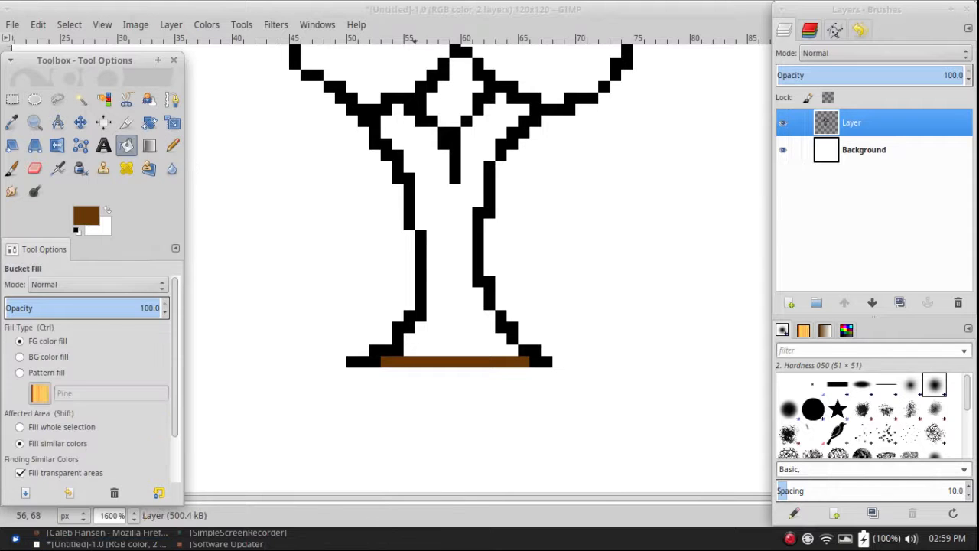
left_click(451, 245)
left_click(173, 146)
- Try recolouring the trunk's right outline with the Pencil in dark brown 442300
scroll(525, 312, "down", 5)
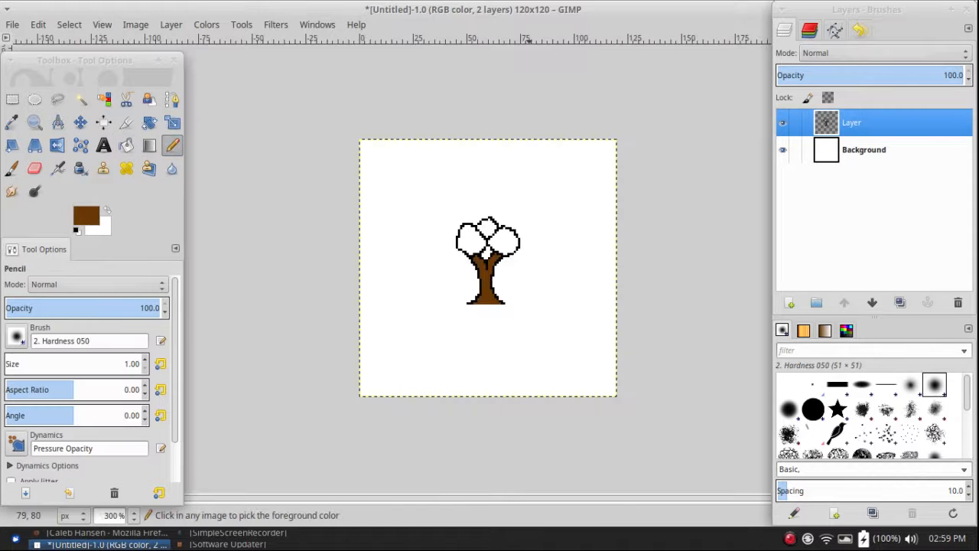
scroll(527, 285, "up", 5)
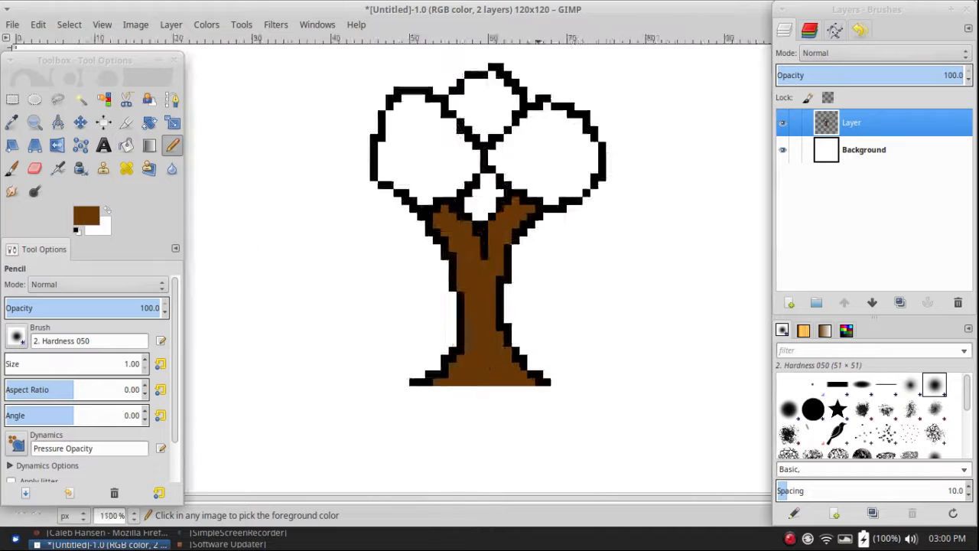
left_click(86, 216)
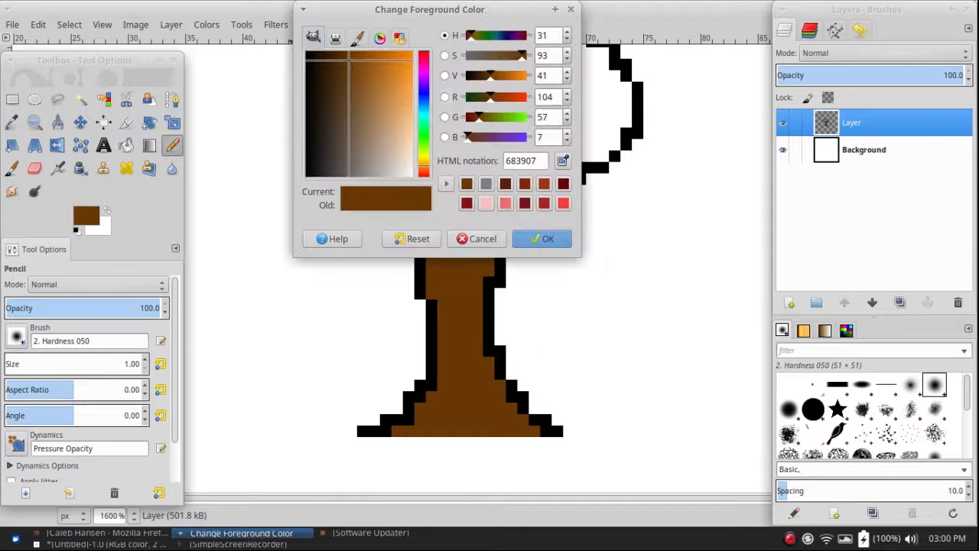
left_click_drag(349, 55, 333, 51)
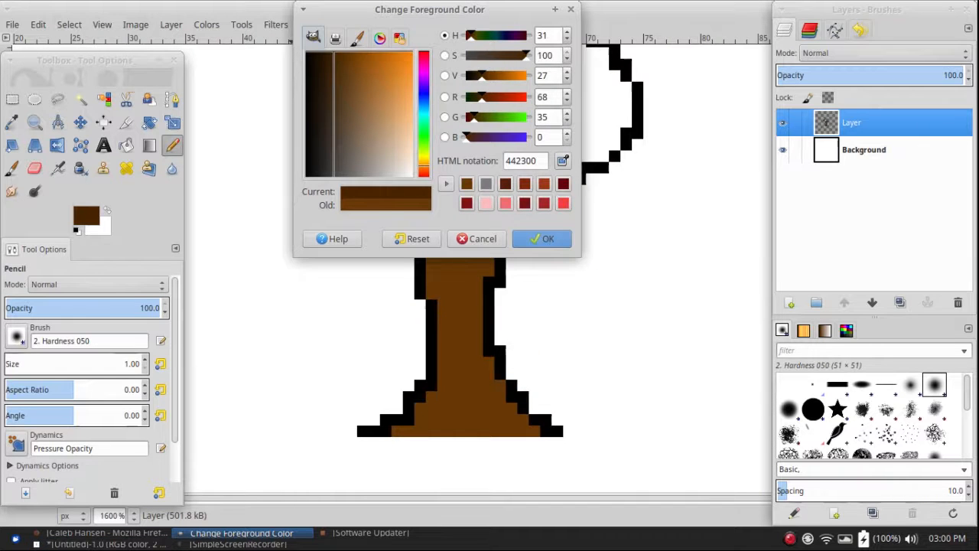
left_click(535, 237)
mouse_move(544, 191)
left_mouse_down()
mouse_move(511, 213)
mouse_move(511, 225)
mouse_move(511, 212)
mouse_move(523, 212)
mouse_move(512, 236)
mouse_move(499, 237)
mouse_move(487, 350)
mouse_move(500, 351)
mouse_move(511, 396)
mouse_move(556, 430)
left_mouse_up()
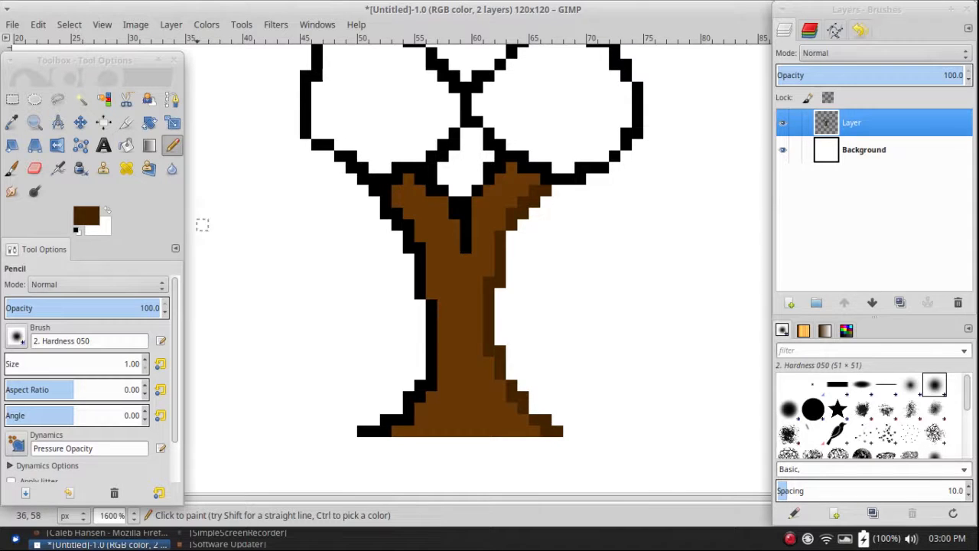
- Undo the dark brown strokes on the trunk's right outline
key("ctrl+z")
key("ctrl+z")
key("ctrl+z")
key("ctrl+z")
key("ctrl+z")
- Set the foreground colour to 291500 and try it on a few pixels of the trunk's right outline
left_click(87, 215)
left_click_drag(327, 58, 323, 52)
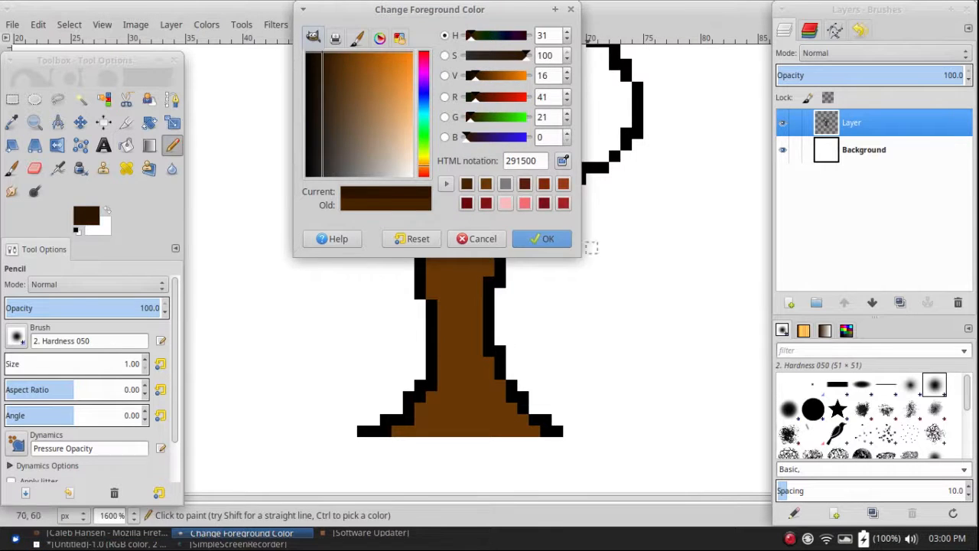
left_click(542, 238)
left_click_drag(490, 282, 499, 259)
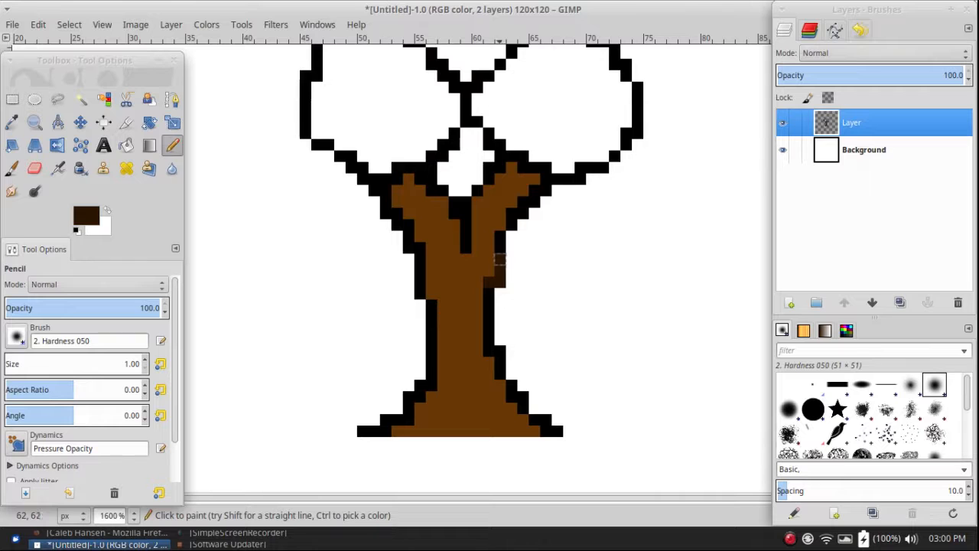
- Set the foreground colour to near-black brown 140a00 and pencil over the trunk's whole right outline, from base to branch
left_click(86, 215)
left_click_drag(323, 51, 313, 51)
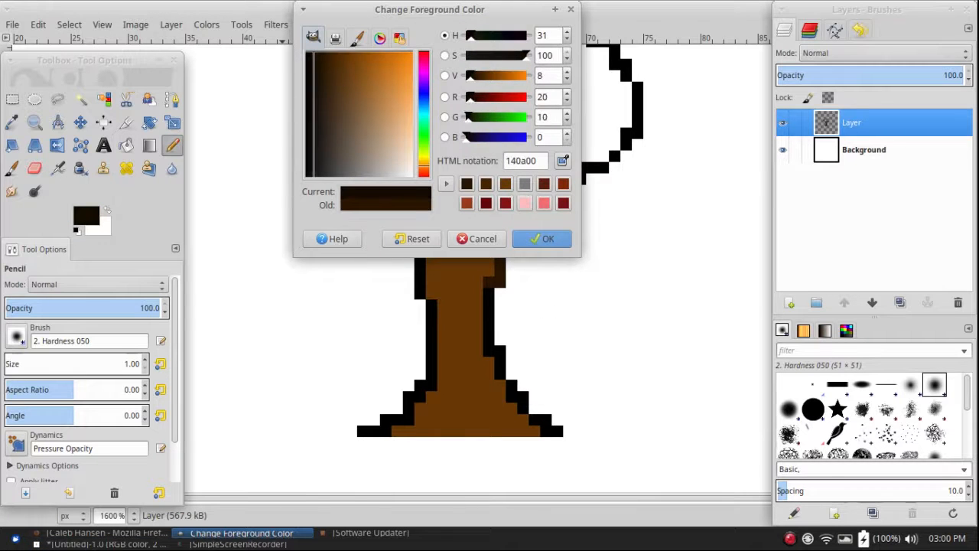
left_click(542, 239)
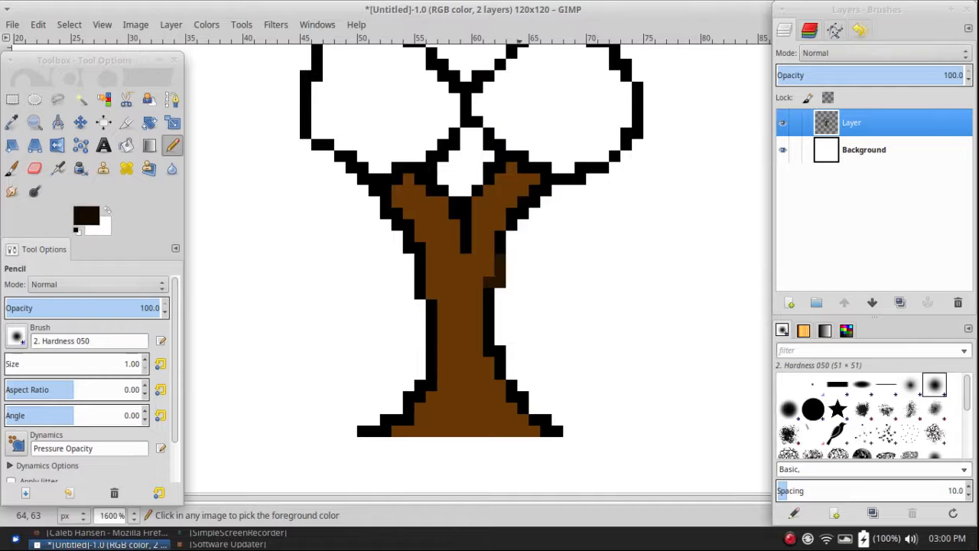
left_click_drag(500, 259, 500, 271)
mouse_move(488, 282)
left_mouse_down()
mouse_move(499, 384)
mouse_move(511, 384)
mouse_move(546, 430)
left_mouse_up()
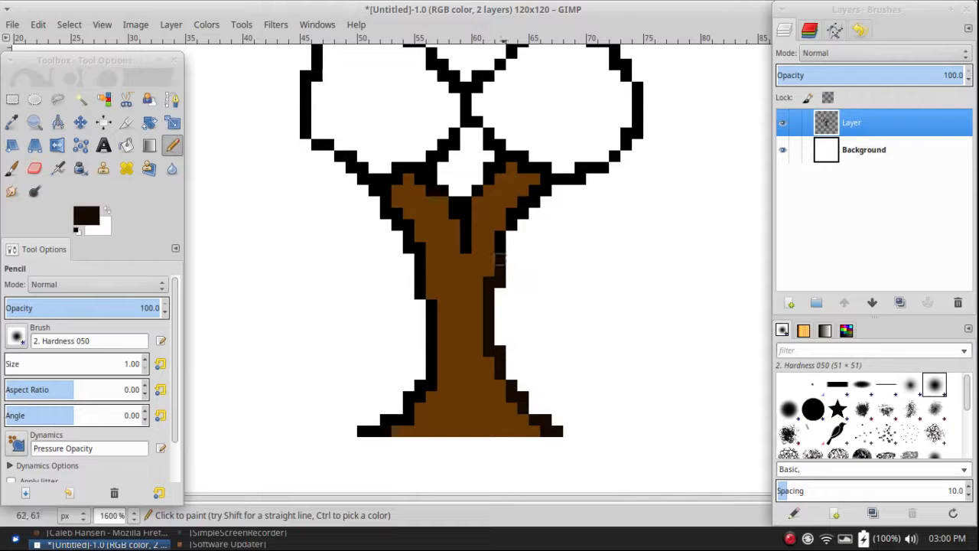
left_click_drag(511, 223, 545, 190)
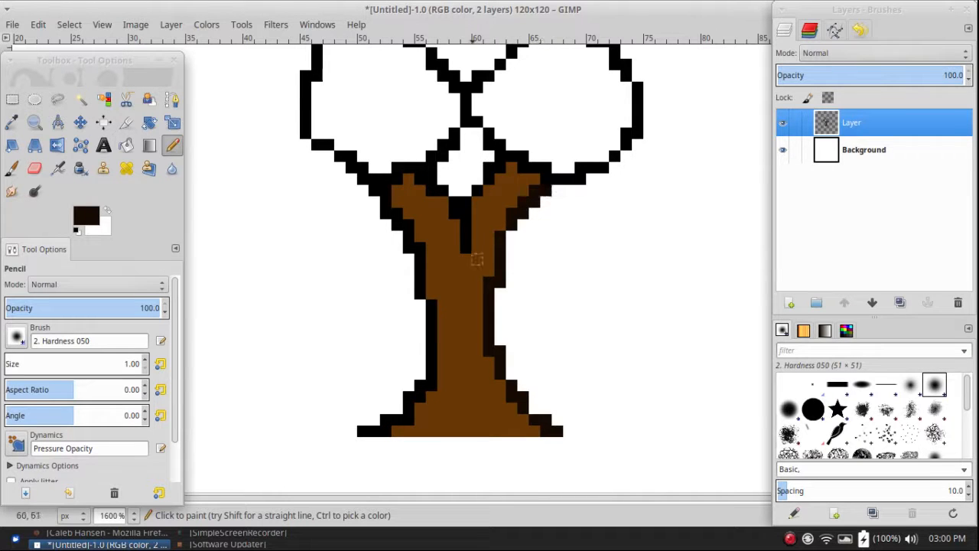
- Pencil over the trunk's left outline and the inner branch fork in 140a00, repairing stray pixels with the sampled trunk brown
mouse_move(374, 190)
left_mouse_down()
mouse_move(406, 223)
mouse_move(419, 270)
left_mouse_up()
key("ctrl+z")
mouse_move(385, 212)
left_mouse_down()
mouse_move(432, 308)
mouse_move(430, 374)
mouse_move(419, 384)
left_mouse_up()
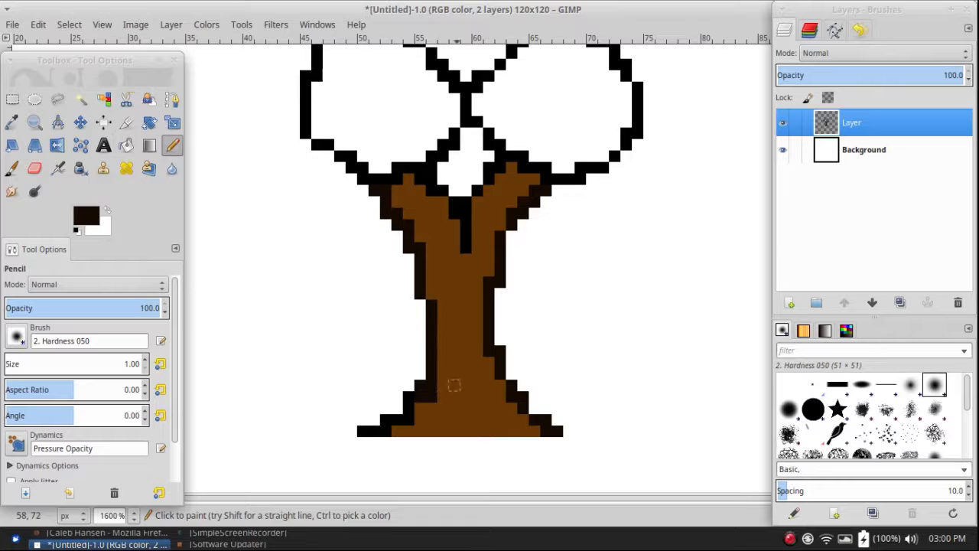
left_click(442, 396, "ctrl")
mouse_move(409, 396)
left_mouse_down()
mouse_move(409, 420)
mouse_move(362, 430)
left_mouse_up()
left_click(420, 386, "ctrl")
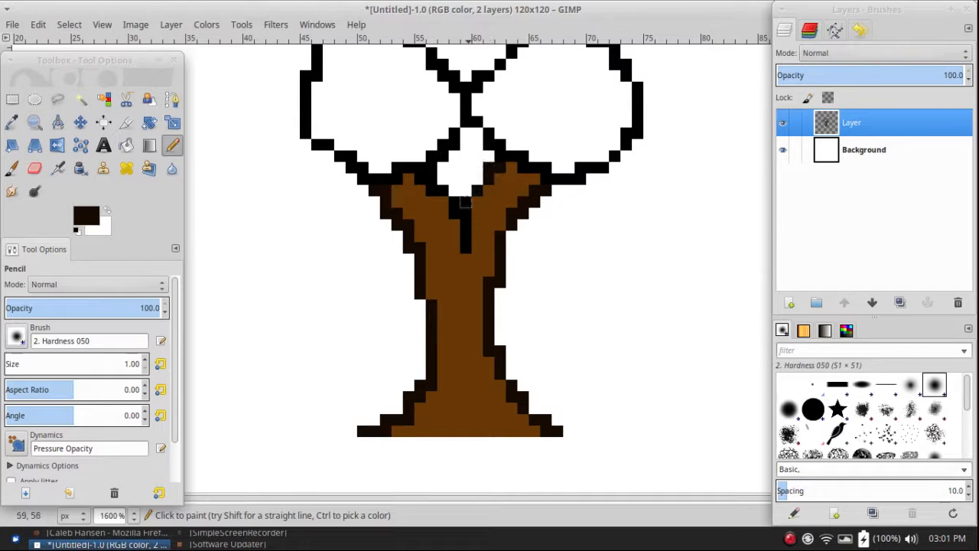
left_click(454, 202)
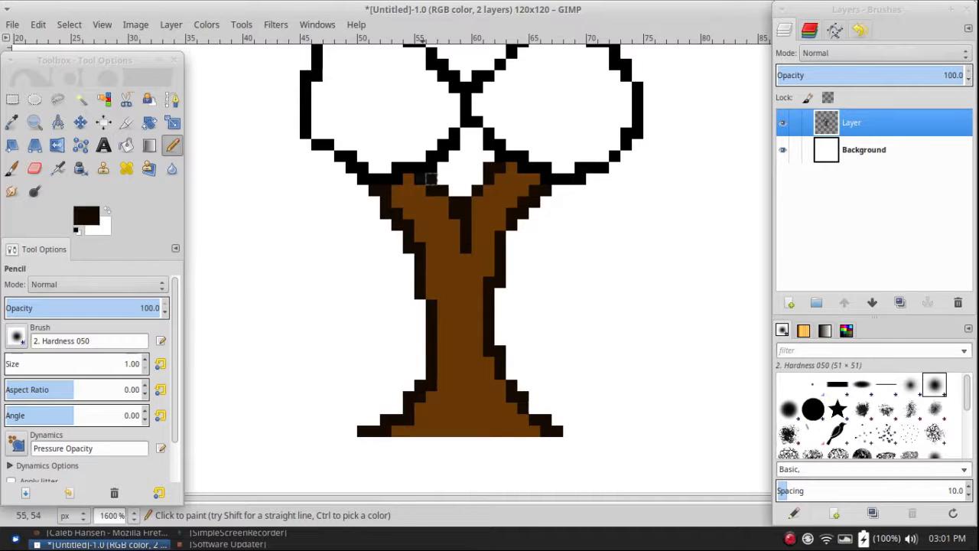
- Examine the recoloured trunk outline both at whole-image scale and close up
scroll(436, 188, "down", 5, "ctrl")
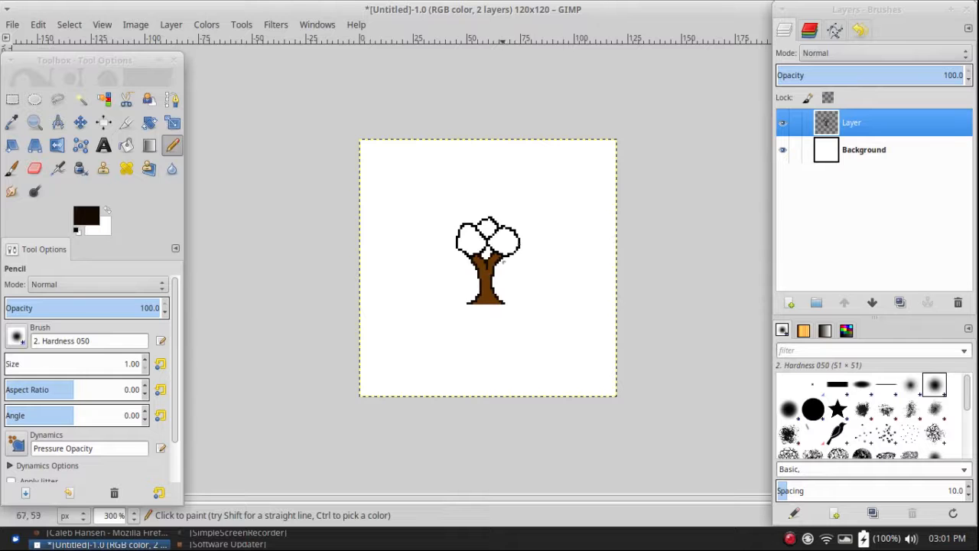
scroll(525, 289, "up", 5, "ctrl")
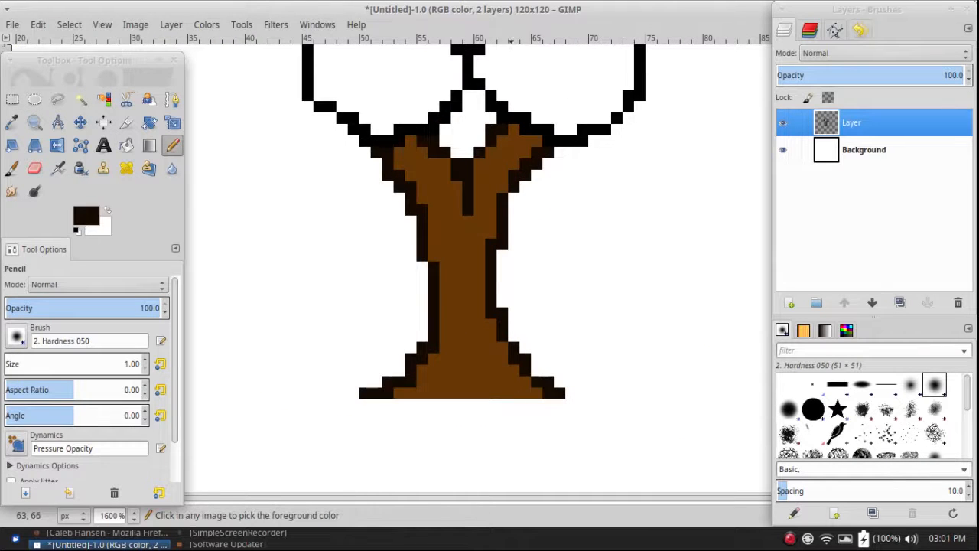
scroll(467, 233, "up", 2, "ctrl")
scroll(520, 323, "up", 3)
scroll(540, 354, "up", 1)
scroll(539, 362, "down", 1)
scroll(391, 272, "up", 1)
scroll(428, 360, "down", 3)
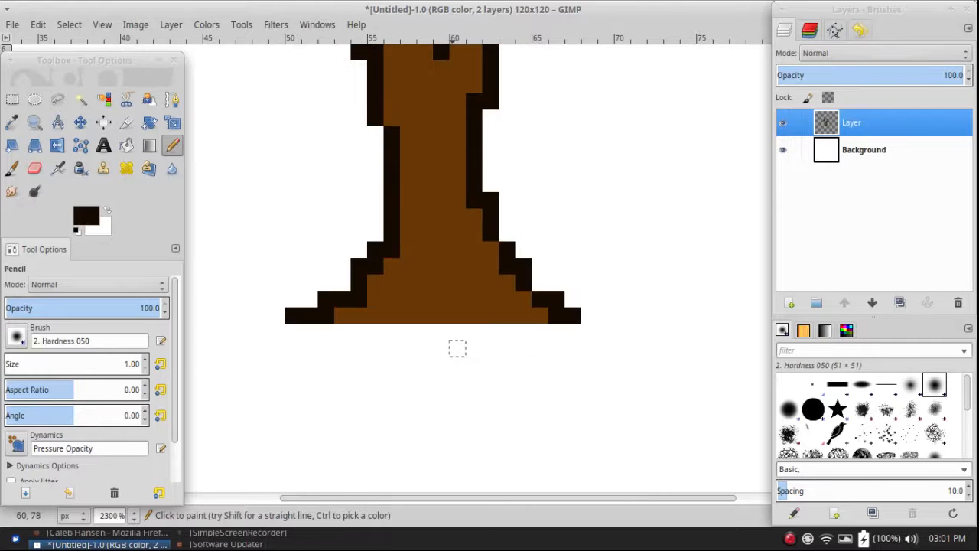
scroll(454, 345, "up", 2)
scroll(440, 345, "down", 1)
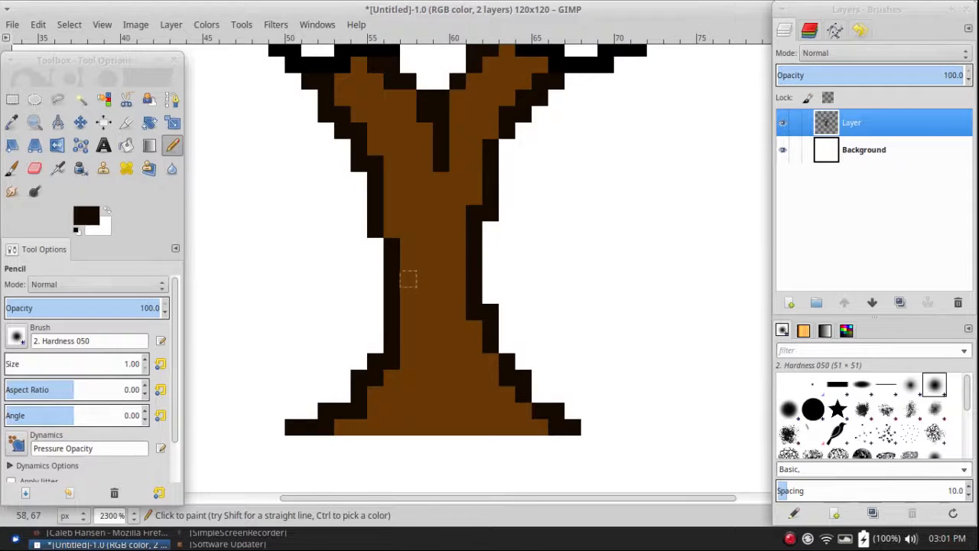
- Set the foreground colour to dark green and choose Bucket Fill for colouring the foliage
scroll(408, 279, "up", 1)
scroll(408, 279, "up", 1)
left_click(86, 216)
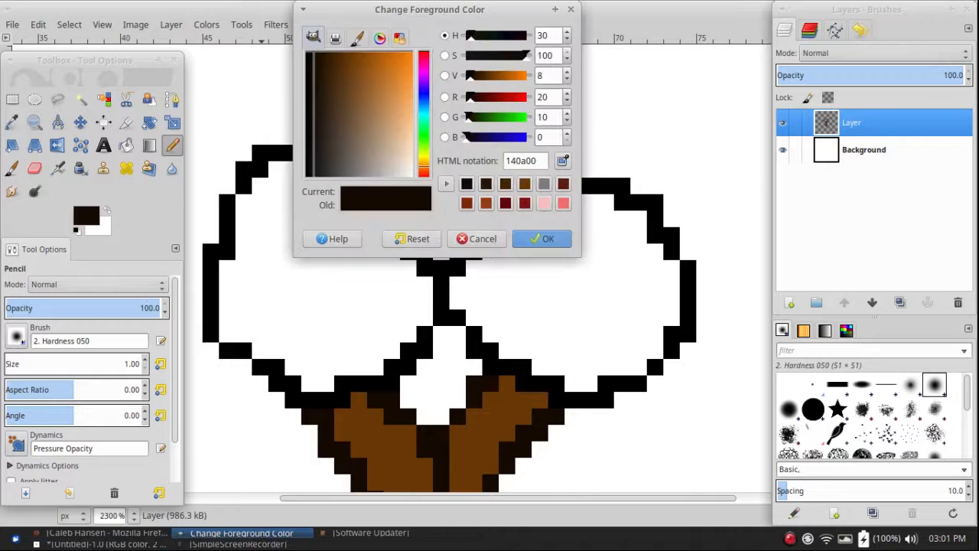
left_click(424, 135)
left_click_drag(329, 55, 342, 54)
left_click(543, 238)
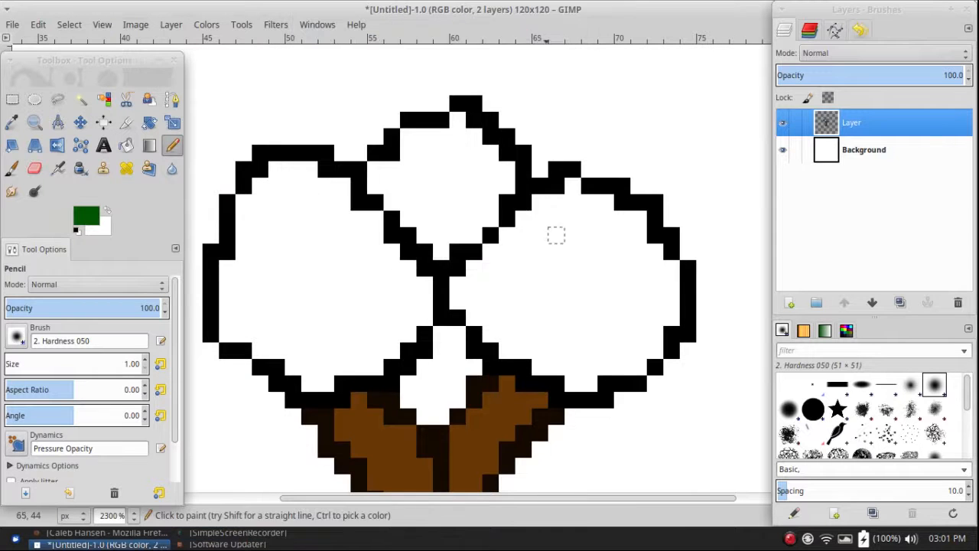
left_click(126, 145)
- Bucket Fill the left, top and right foliage shapes with the dark green
left_click(371, 290)
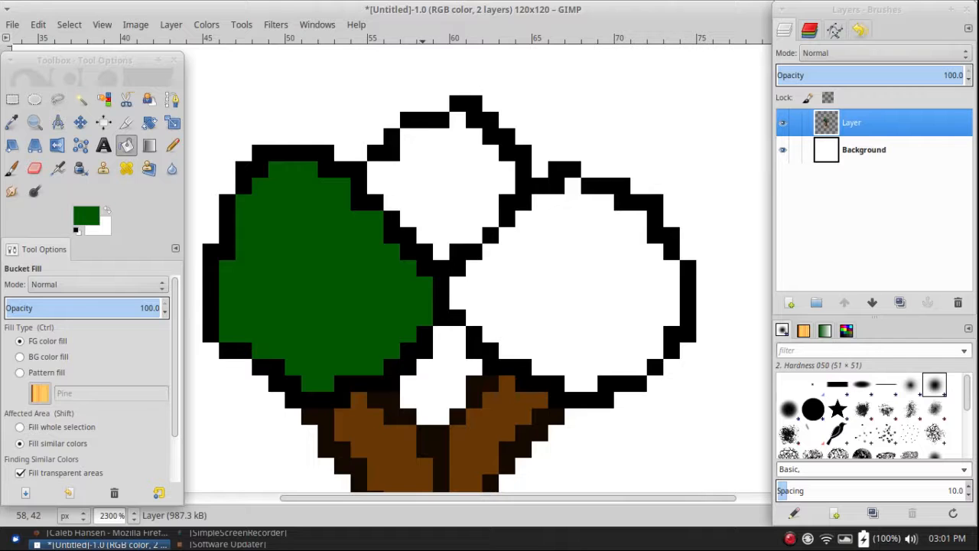
left_click(451, 183)
left_click(553, 284)
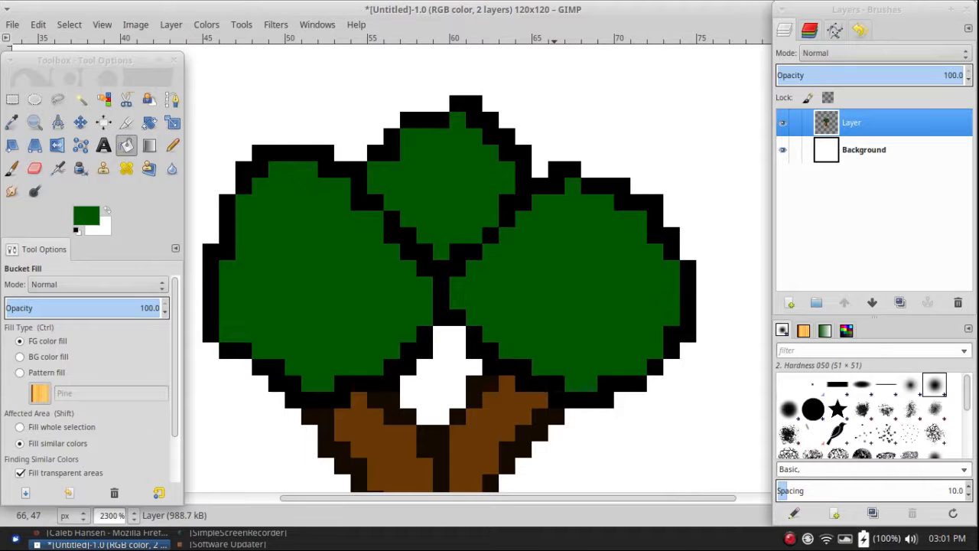
scroll(553, 284, "down", 8)
scroll(529, 265, "up", 3)
scroll(528, 264, "up", 2)
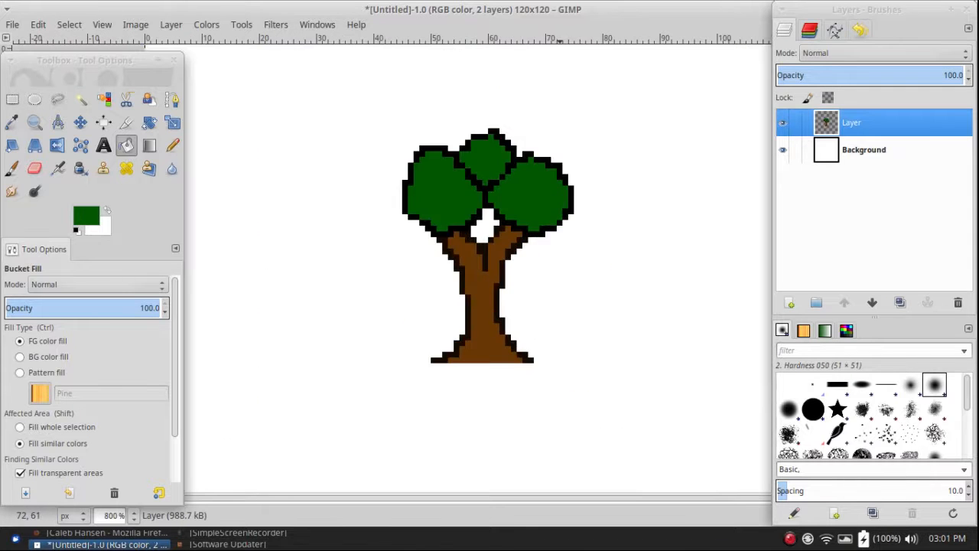
scroll(563, 306, "down", 2)
- Lighten the foreground green slightly and refill all three foliage shapes with it
left_click(86, 216)
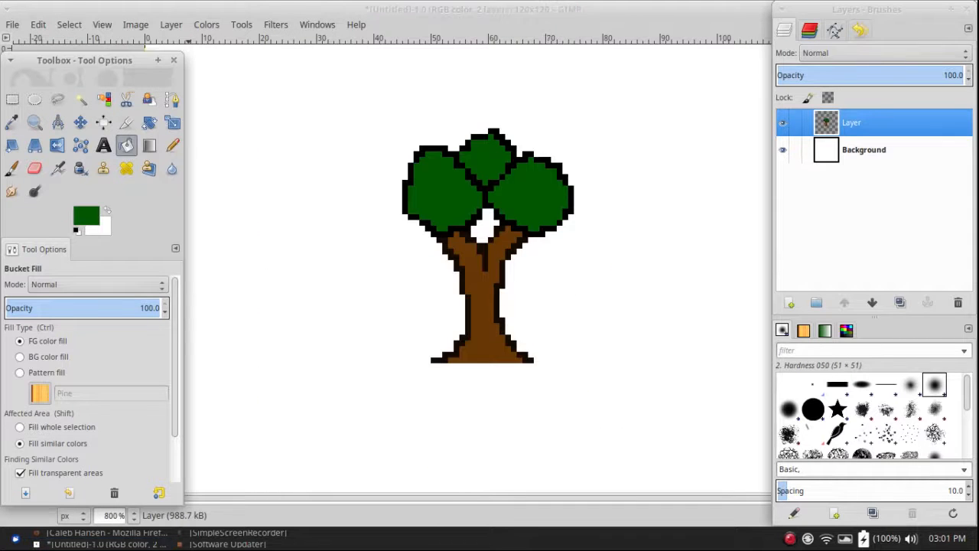
left_click_drag(342, 54, 353, 69)
left_click(542, 239)
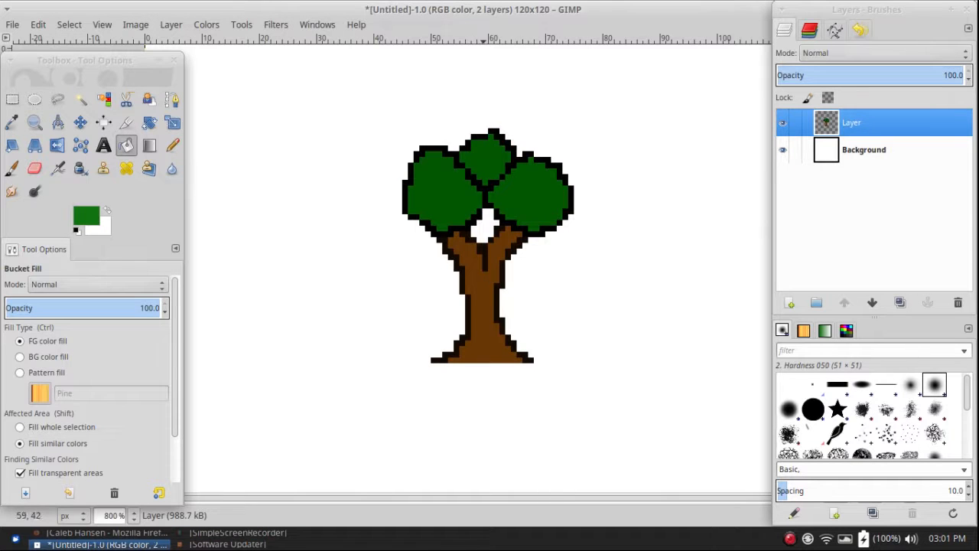
left_click(487, 159)
left_click(529, 191)
left_click(440, 187)
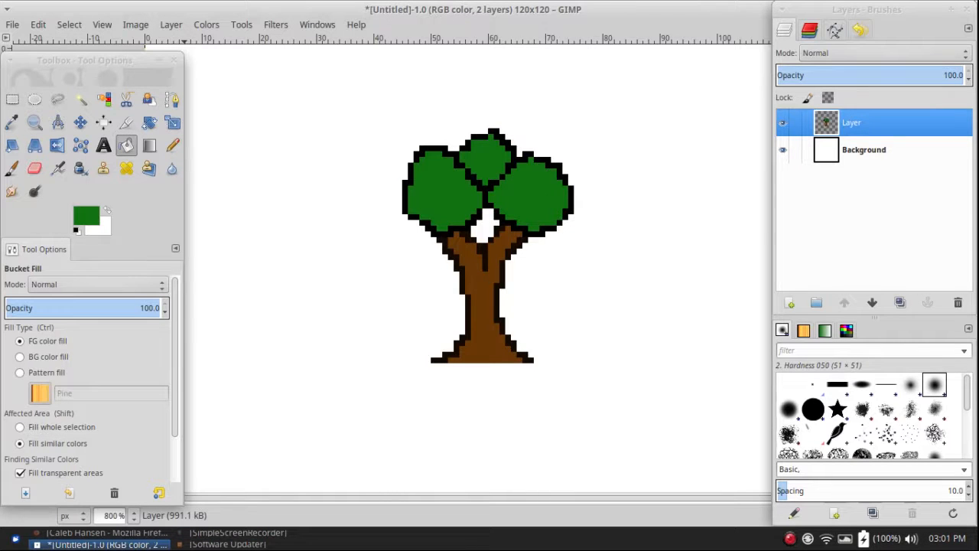
- Set the foreground colour to green 218e21 and refill the three foliage shapes with it
left_click(86, 215)
left_click_drag(352, 71, 365, 79)
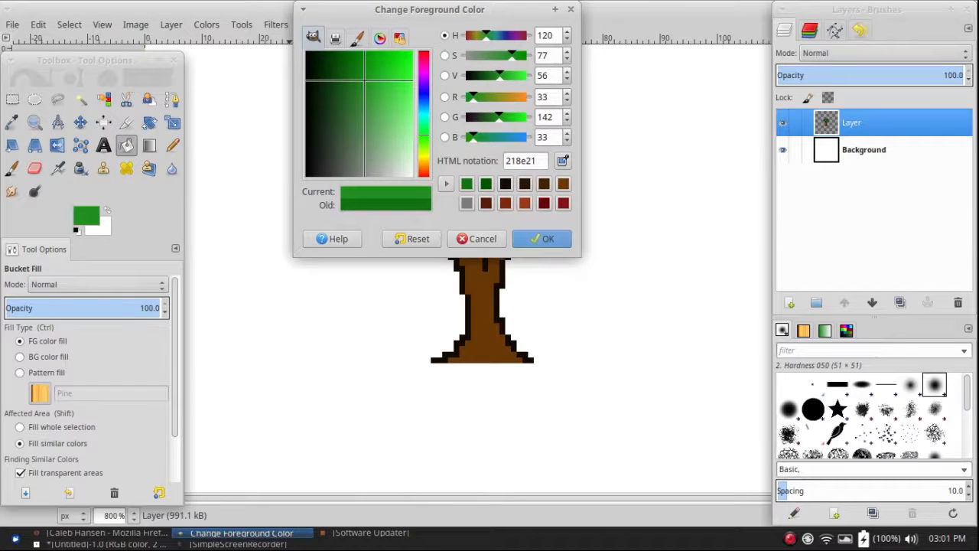
left_click(537, 238)
left_click(515, 197)
left_click(487, 162)
left_click(458, 198)
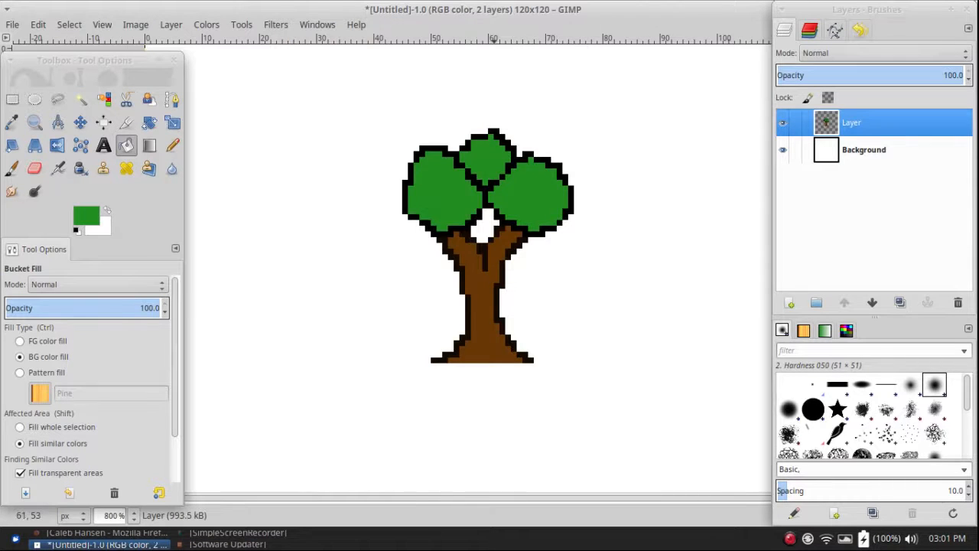
- Set the foreground colour to green 1b851b and refill the foliage shapes with it
key("1")
scroll(492, 265, "up", 7, "ctrl")
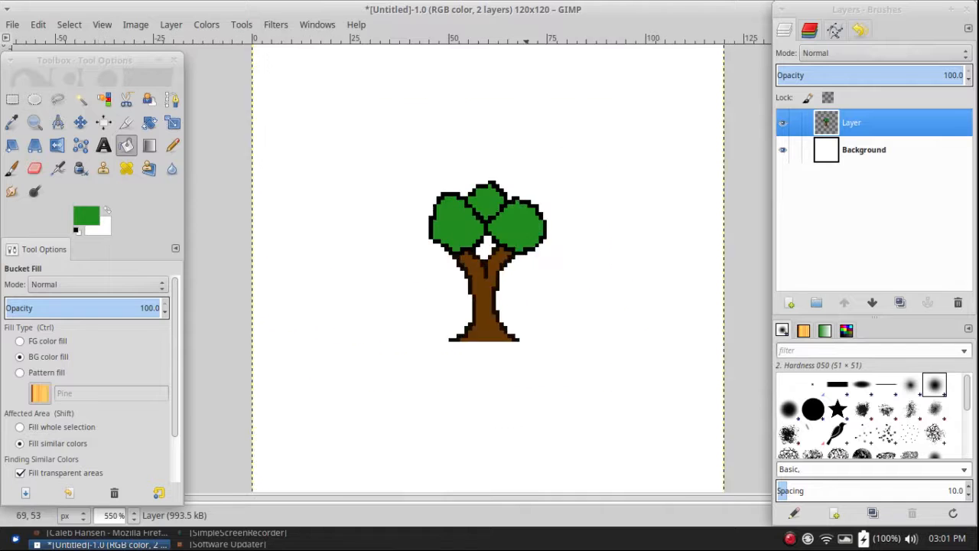
left_click(86, 215)
left_click_drag(354, 70, 361, 76)
left_click(543, 239)
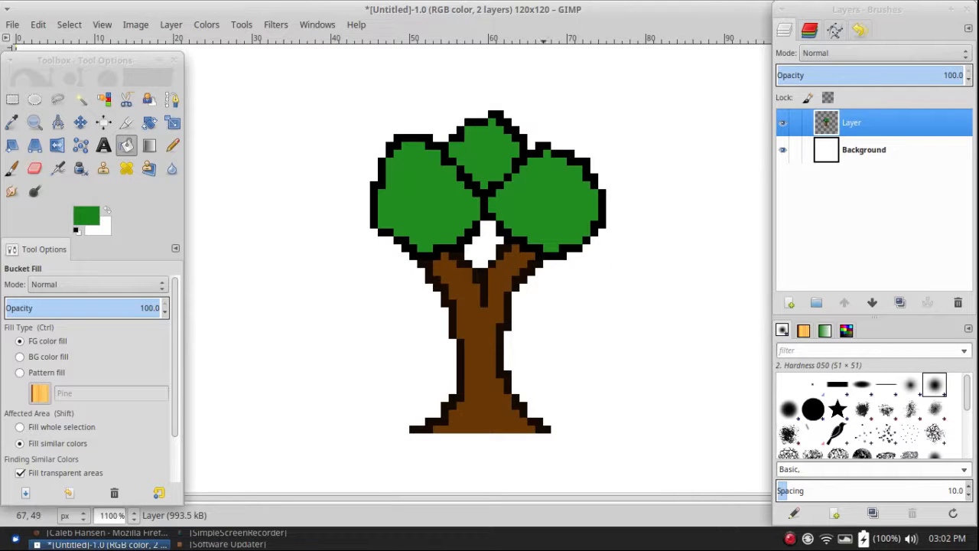
left_click(436, 193)
- Choose a darker green than 1b851b as the foreground colour and refill the right, top and left foliage shapes
left_click(87, 215)
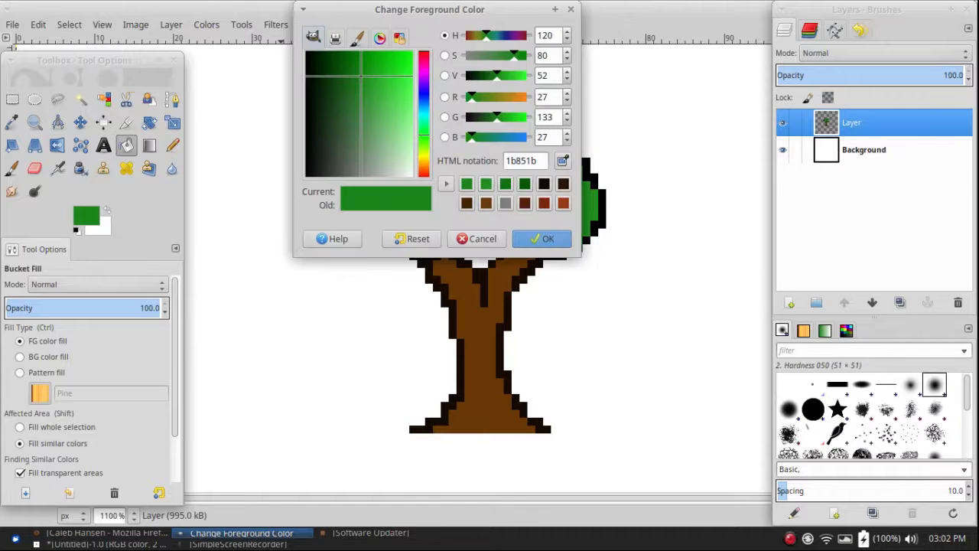
left_click(355, 72)
left_click(542, 239)
left_click(549, 200)
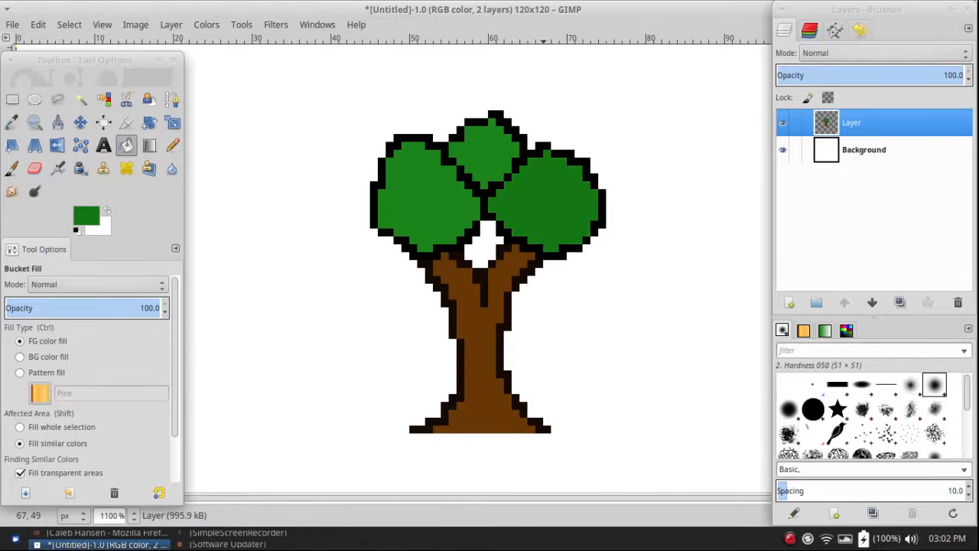
left_click(468, 145)
left_click(463, 207)
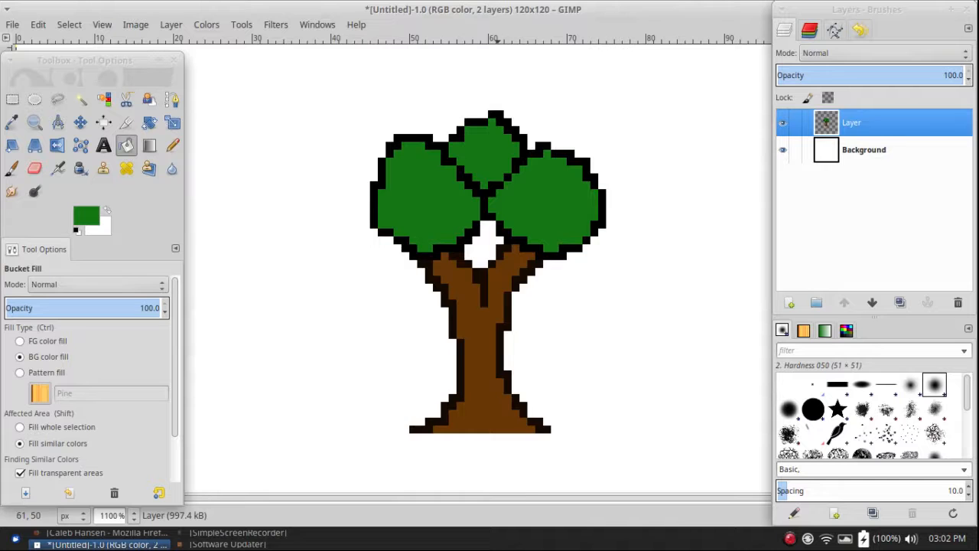
- Set the foreground to a very dark green and Bucket Fill only the black outline where the three foliage shapes meet
scroll(494, 214, "up", 2, "ctrl")
scroll(479, 266, "up", 3)
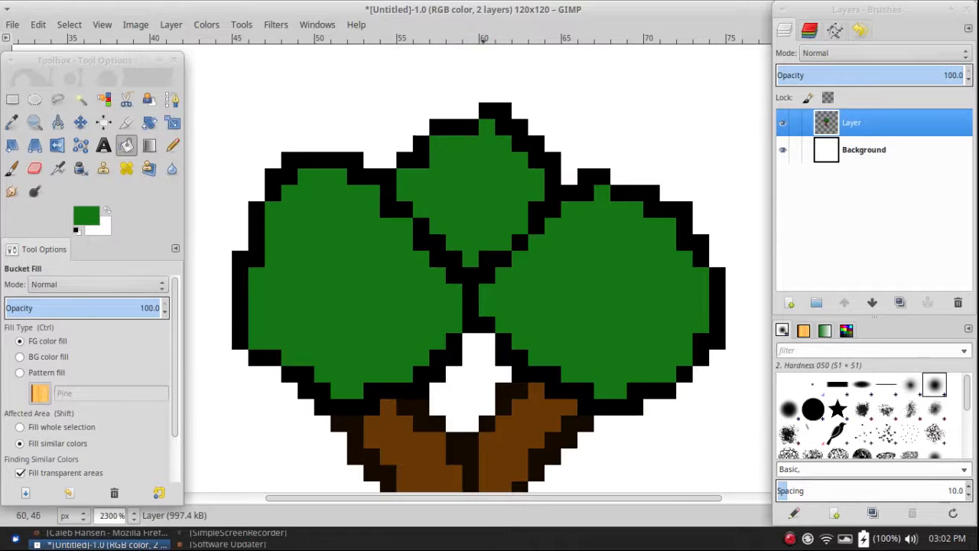
left_click(86, 216)
left_click_drag(339, 56, 332, 59)
left_click(541, 237)
left_click(469, 302)
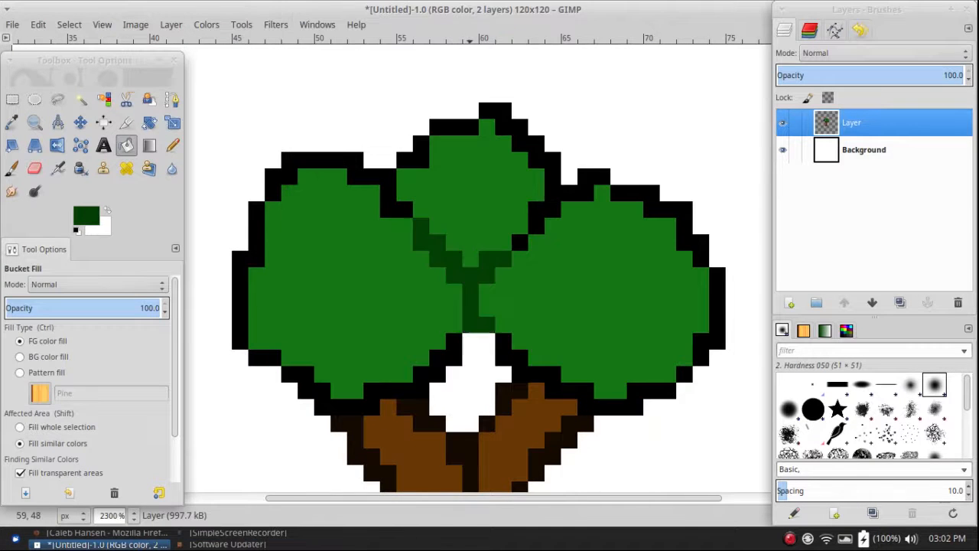
left_click(503, 358)
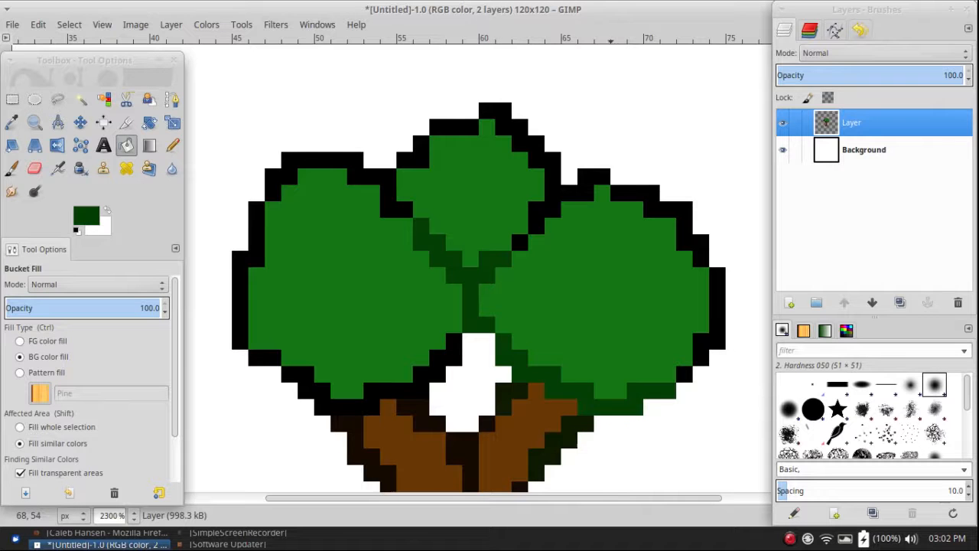
key("ctrl+z")
- Pencil the very dark green over the black outlines around the right foliage, the top foliage and the upper and outer left foliage
key("n")
mouse_move(503, 341)
left_mouse_down()
mouse_move(525, 373)
mouse_move(550, 373)
mouse_move(554, 390)
mouse_move(585, 389)
mouse_move(588, 406)
mouse_move(637, 407)
mouse_move(634, 391)
mouse_move(668, 391)
mouse_move(700, 357)
mouse_move(700, 340)
mouse_move(716, 340)
mouse_move(716, 276)
mouse_move(700, 242)
mouse_move(684, 242)
mouse_move(668, 210)
mouse_move(681, 209)
mouse_move(651, 210)
mouse_move(651, 193)
mouse_move(618, 192)
mouse_move(585, 176)
mouse_move(585, 192)
mouse_move(553, 193)
mouse_move(553, 208)
mouse_move(536, 209)
mouse_move(519, 242)
left_mouse_up()
mouse_move(552, 176)
left_mouse_down()
mouse_move(536, 160)
mouse_move(520, 126)
mouse_move(503, 127)
mouse_move(503, 110)
mouse_move(486, 110)
mouse_move(470, 127)
mouse_move(421, 126)
mouse_move(421, 159)
mouse_move(404, 159)
mouse_move(404, 208)
mouse_move(389, 208)
mouse_move(387, 177)
mouse_move(362, 176)
mouse_move(354, 160)
mouse_move(289, 160)
mouse_move(257, 200)
left_mouse_up()
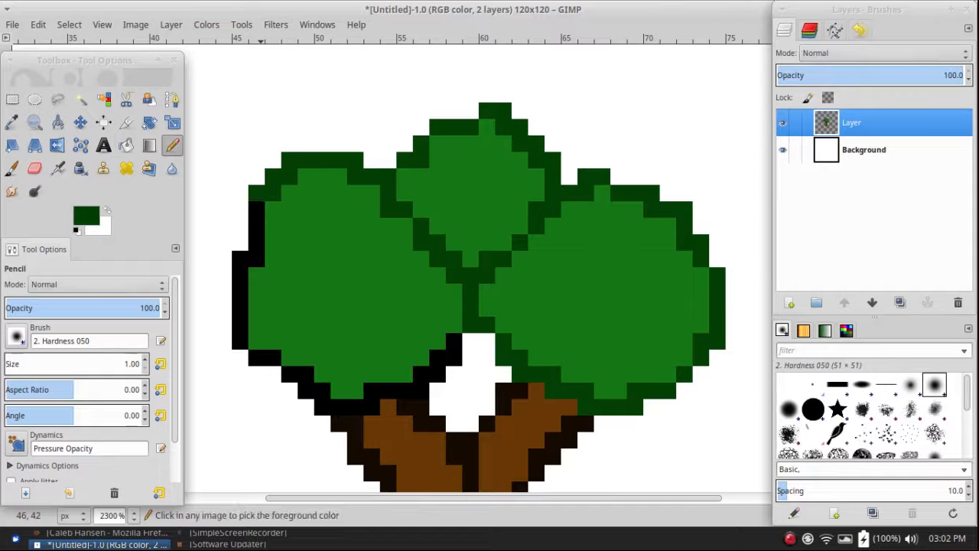
key("ctrl+z")
mouse_move(405, 209)
left_mouse_down()
mouse_move(371, 176)
mouse_move(356, 176)
mouse_move(354, 159)
mouse_move(289, 159)
mouse_move(289, 176)
mouse_move(273, 175)
mouse_move(257, 208)
mouse_move(256, 258)
mouse_move(240, 258)
mouse_move(240, 340)
mouse_move(277, 357)
left_mouse_up()
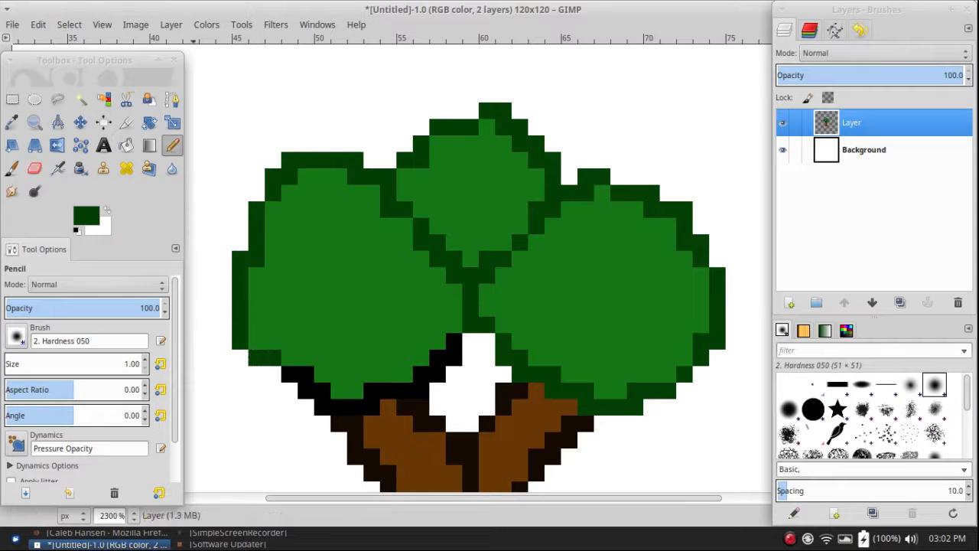
- Try to Bucket Fill the left foliage's remaining black lower outline with the very dark green, and undo the fill
left_click(127, 146)
left_click(387, 392)
scroll(445, 380, "down", 3)
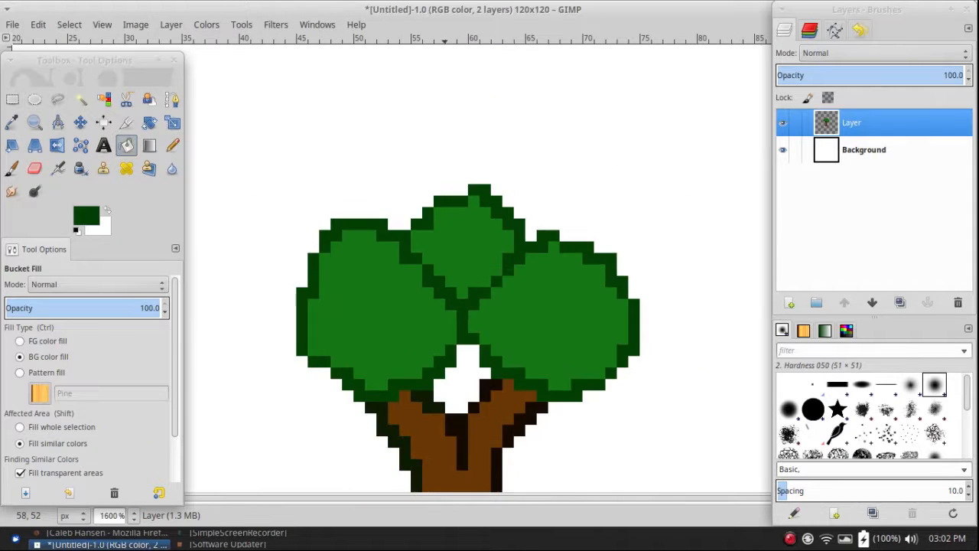
scroll(485, 392, "up", 5)
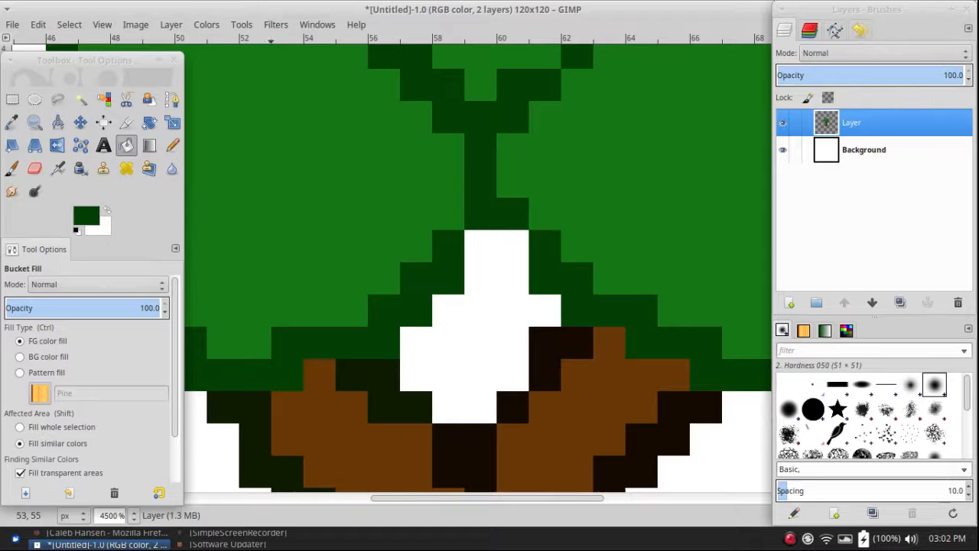
left_click(172, 145)
key("ctrl+z")
- Pencil the very dark green over the left foliage's remaining black lower outline up to the centre gap
scroll(400, 401, "down", 5)
scroll(440, 457, "down", 1)
scroll(325, 341, "up", 5)
mouse_move(293, 325)
left_mouse_down()
mouse_move(310, 325)
mouse_move(342, 356)
mouse_move(375, 356)
mouse_move(392, 340)
mouse_move(425, 340)
mouse_move(425, 325)
mouse_move(442, 324)
mouse_move(474, 291)
left_mouse_up()
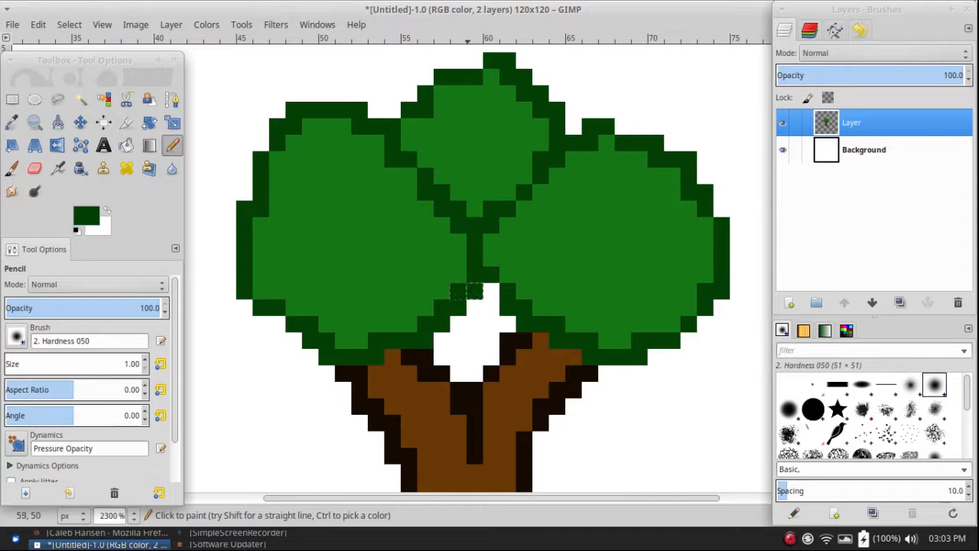
key("ctrl")
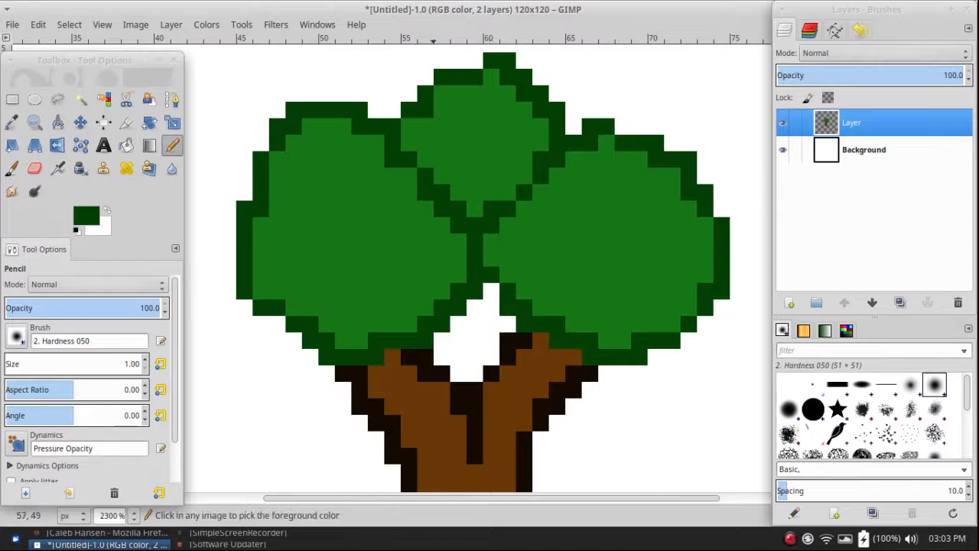
left_click(474, 307, "ctrl")
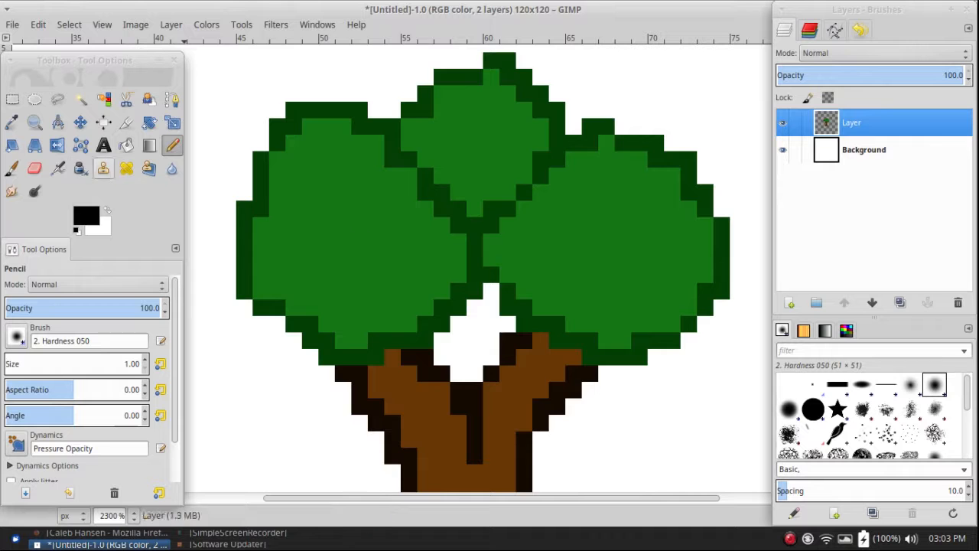
left_click(391, 291, "ctrl")
scroll(392, 291, "down", 7)
scroll(493, 267, "down", 1)
scroll(492, 268, "up", 7)
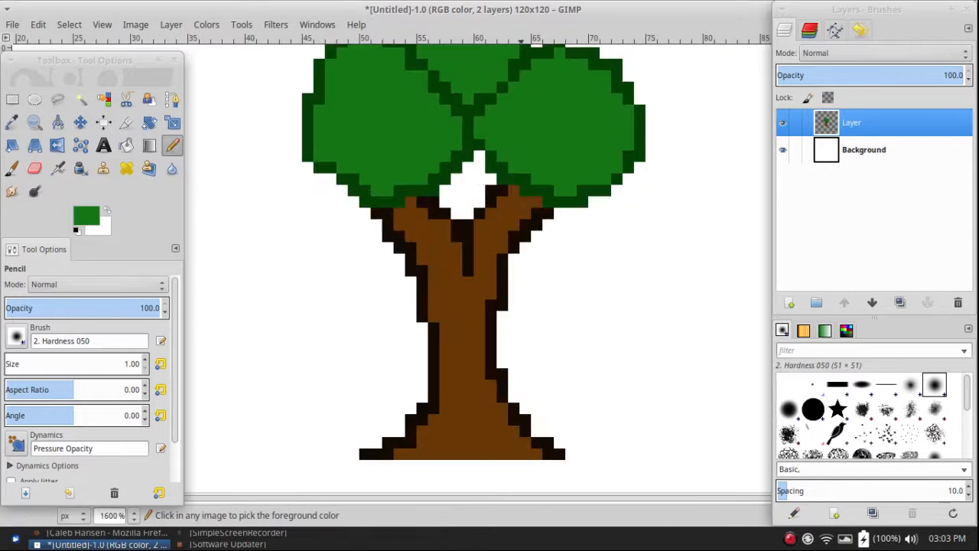
- Sample the dark outline green and pencil a shadow along the lower edges of the top foliage shape
scroll(513, 286, "up", 4)
scroll(490, 229, "down", 2)
scroll(455, 322, "up", 2)
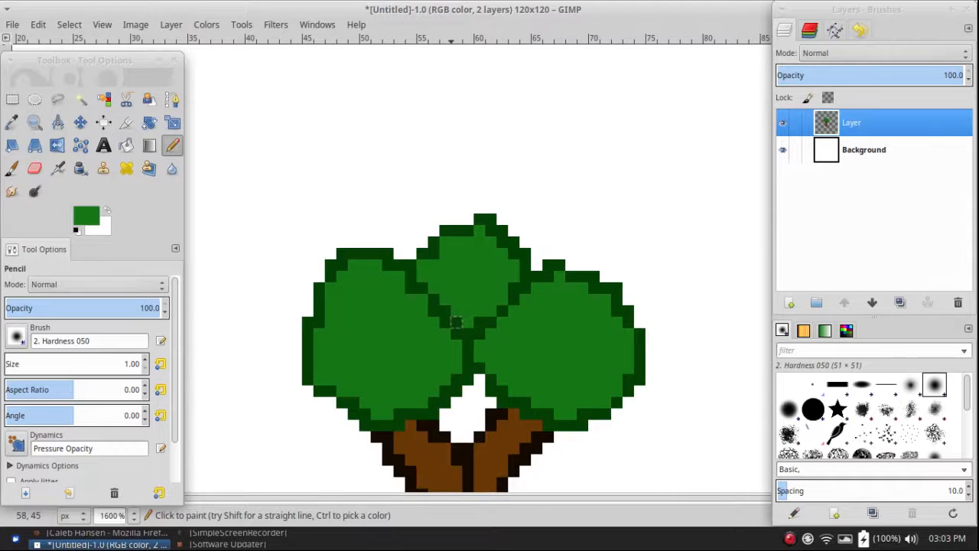
scroll(455, 322, "up", 2)
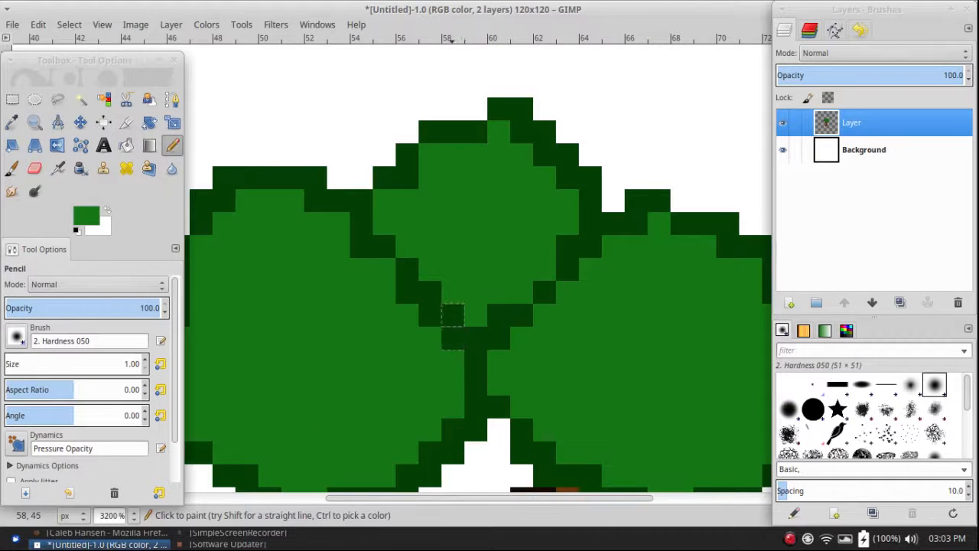
left_click(452, 315, "ctrl")
mouse_move(453, 315)
left_mouse_down()
mouse_move(475, 292)
mouse_move(522, 292)
mouse_move(522, 270)
mouse_move(544, 246)
left_mouse_up()
mouse_move(475, 292)
left_mouse_down()
mouse_move(450, 290)
mouse_move(406, 253)
mouse_move(383, 222)
mouse_move(383, 199)
left_mouse_up()
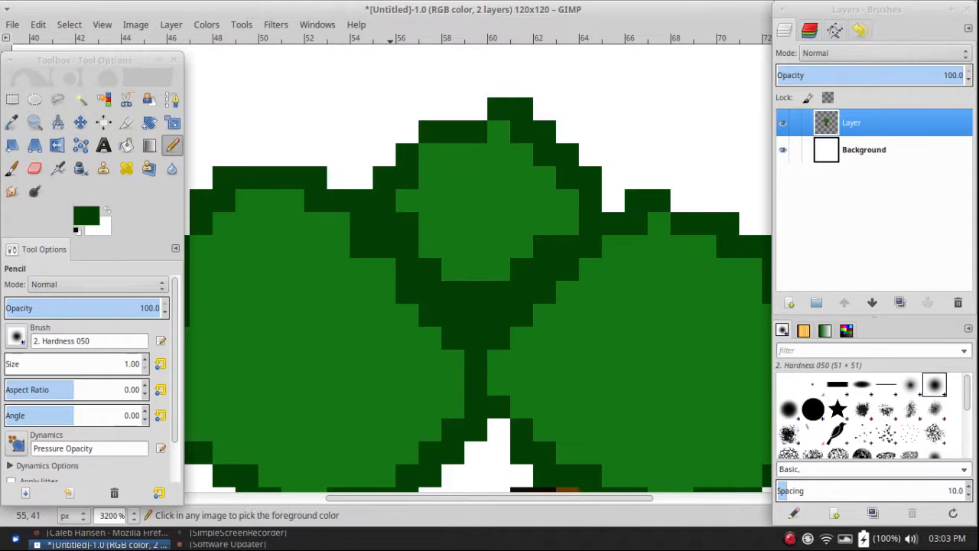
- Add a new layer above the tree layer and reset the foreground colour to black
scroll(390, 200, "down", 6)
scroll(526, 272, "up", 6)
scroll(532, 272, "up", 1)
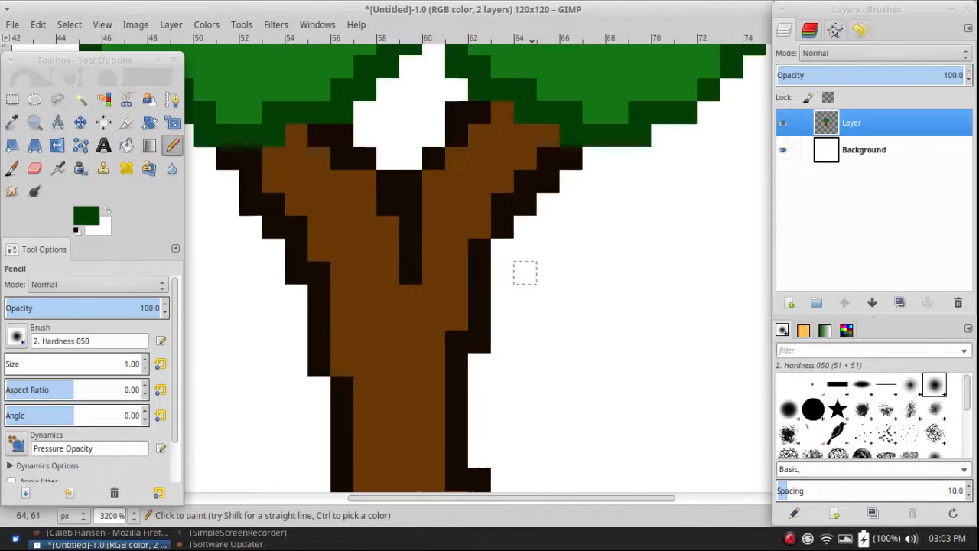
scroll(525, 272, "up", 5)
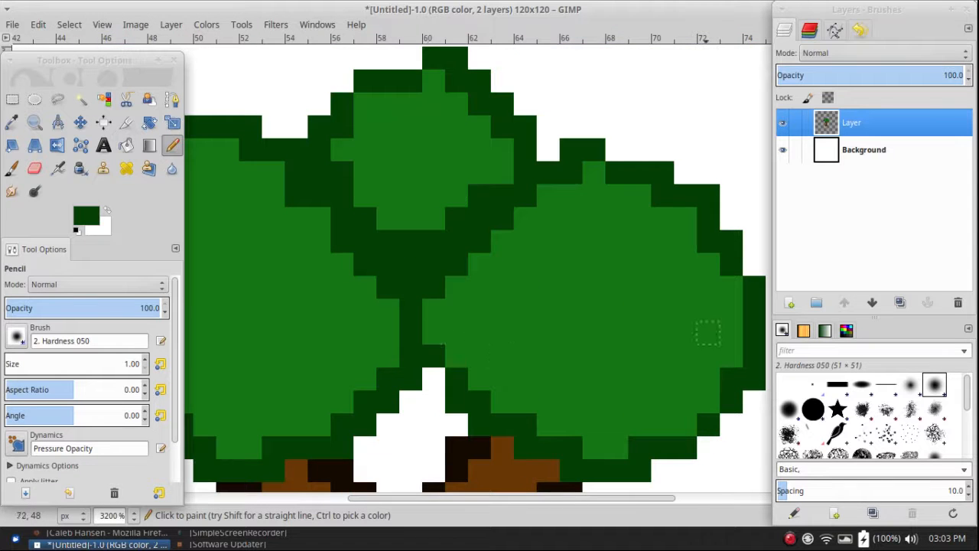
scroll(707, 286, "down", 3)
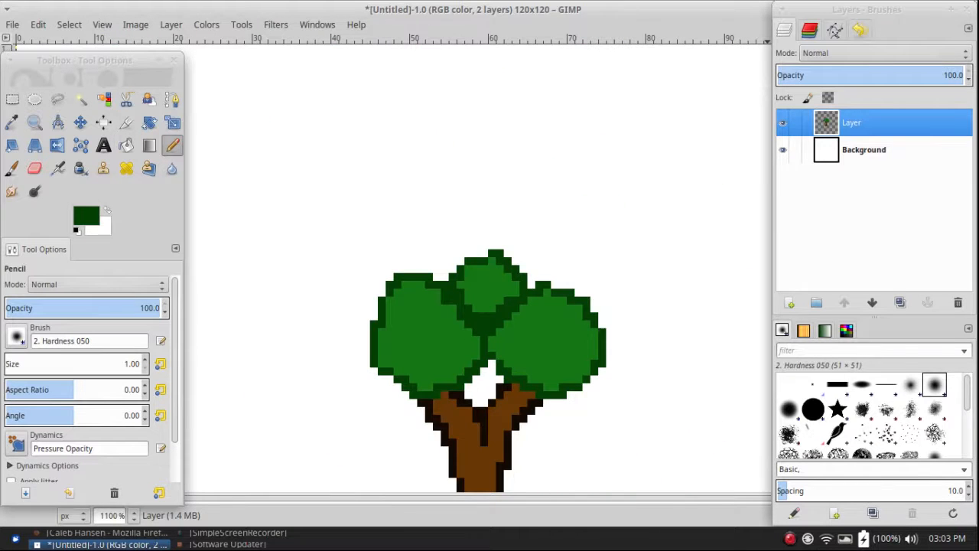
left_click(790, 302)
key("Return")
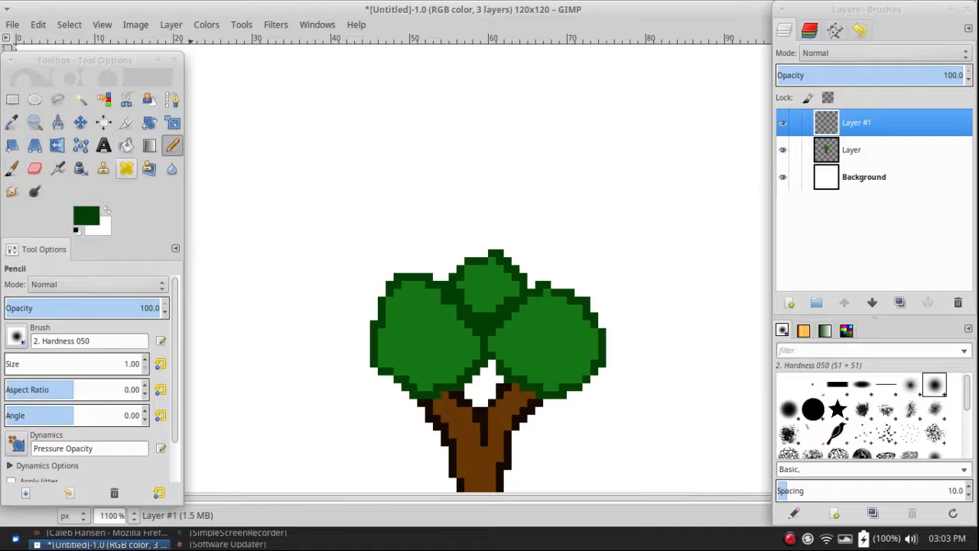
key("d")
- Try to pencil a freehand black arrow beside the tree, and undo its strokes
mouse_move(287, 206)
left_mouse_down()
mouse_move(349, 275)
mouse_move(342, 226)
left_mouse_up()
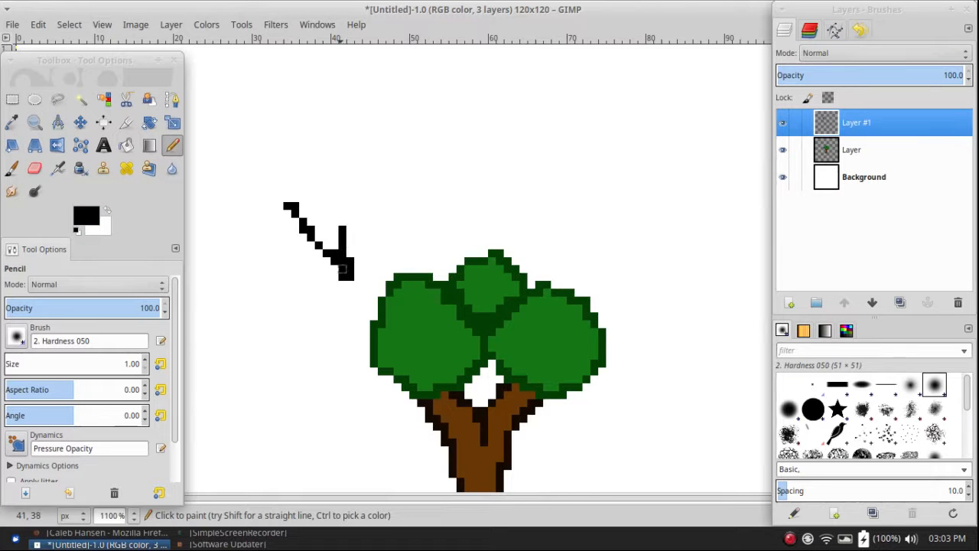
left_click_drag(341, 269, 300, 269)
key("ctrl+z")
key("ctrl+z")
key("ctrl+z")
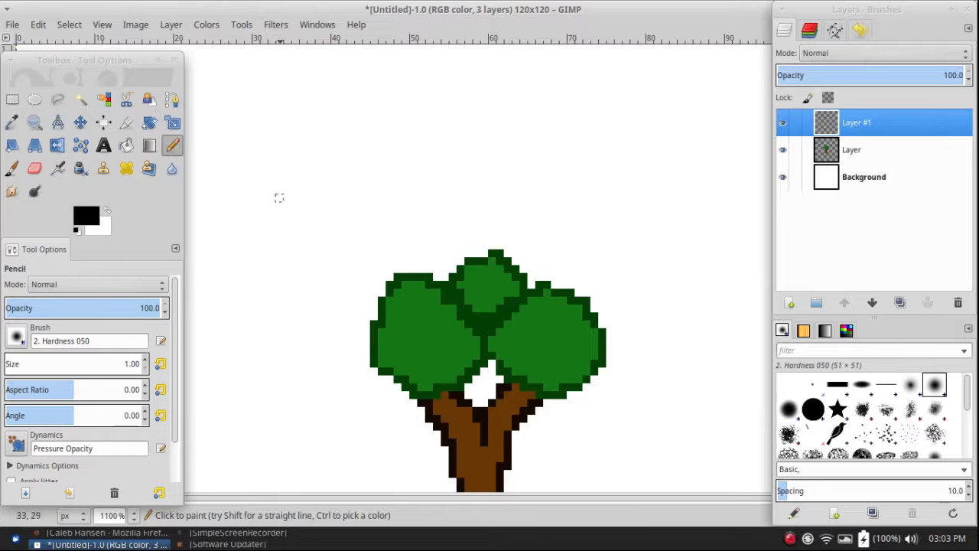
- Draw a black arrow from straight pencil lines on the new layer, pointing diagonally down towards the tree's foliage
left_click(341, 260, "shift")
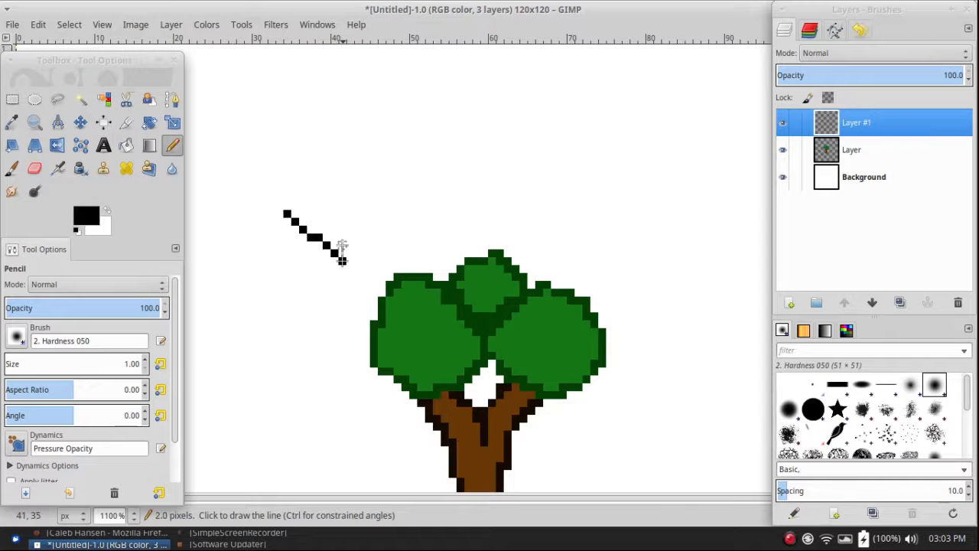
left_click(342, 228, "shift")
left_click(342, 261)
left_click(318, 261, "shift")
scroll(432, 335, "down", 4)
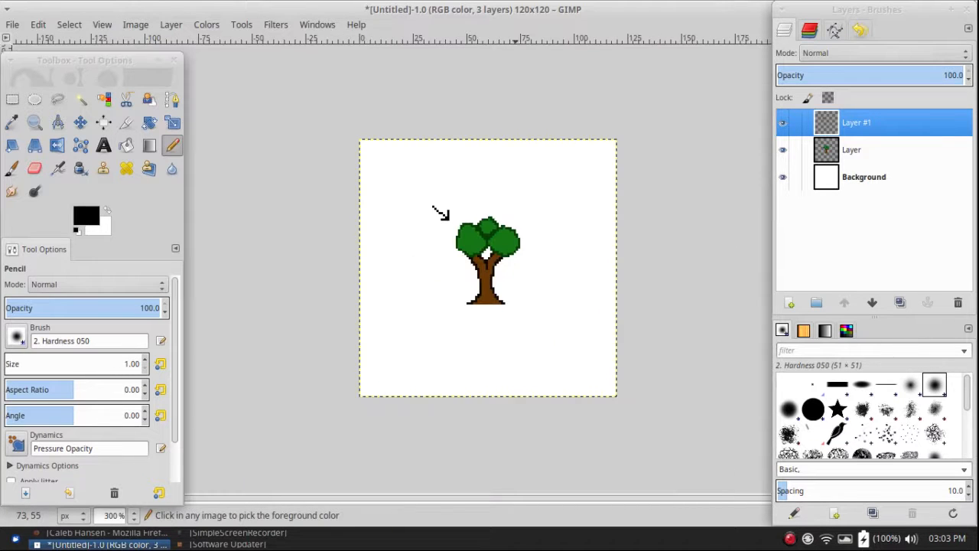
scroll(484, 198, "up", 3)
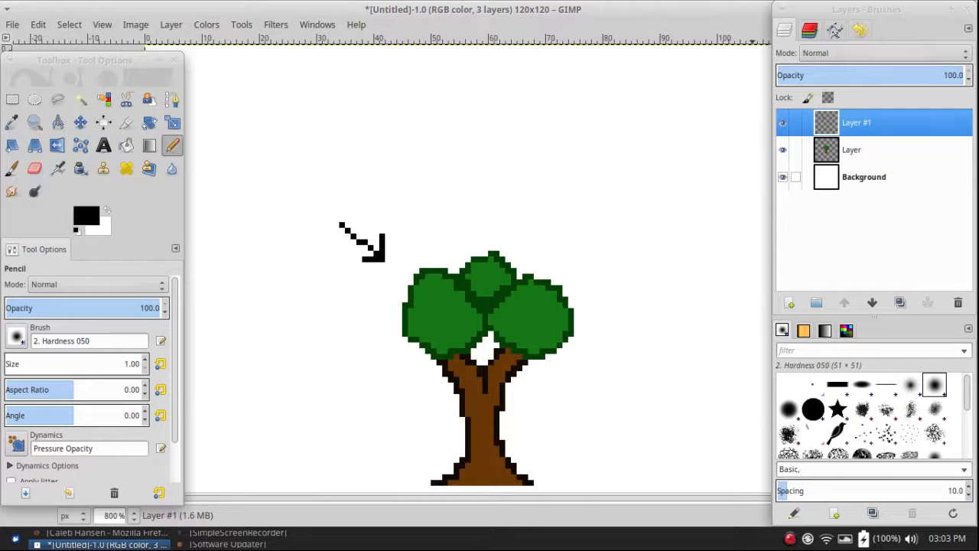
- On the tree layer, pencil a shadow boundary in the sampled outline green across the right foliage and Bucket Fill its lower-right part
left_click(852, 150)
scroll(502, 328, "up", 2)
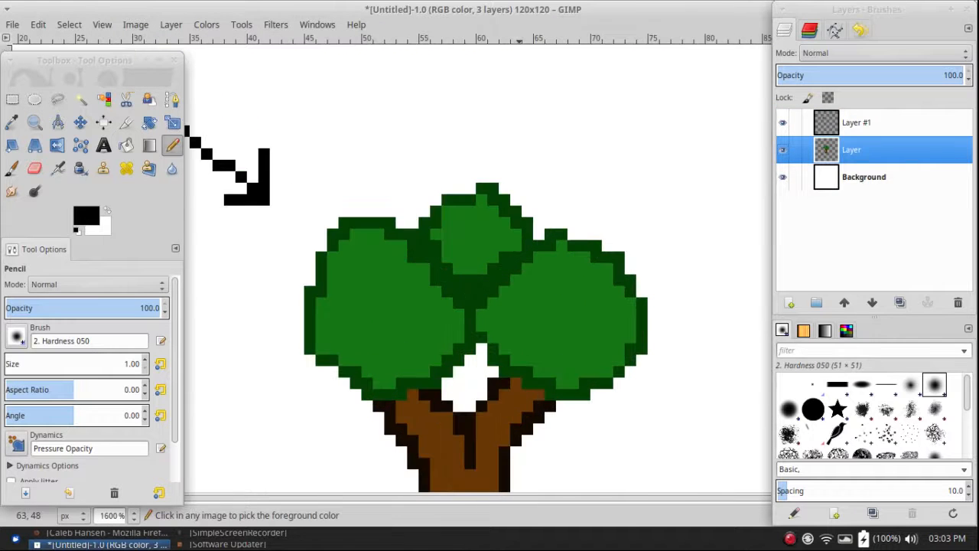
scroll(531, 341, "up", 1)
left_click(529, 341, "ctrl")
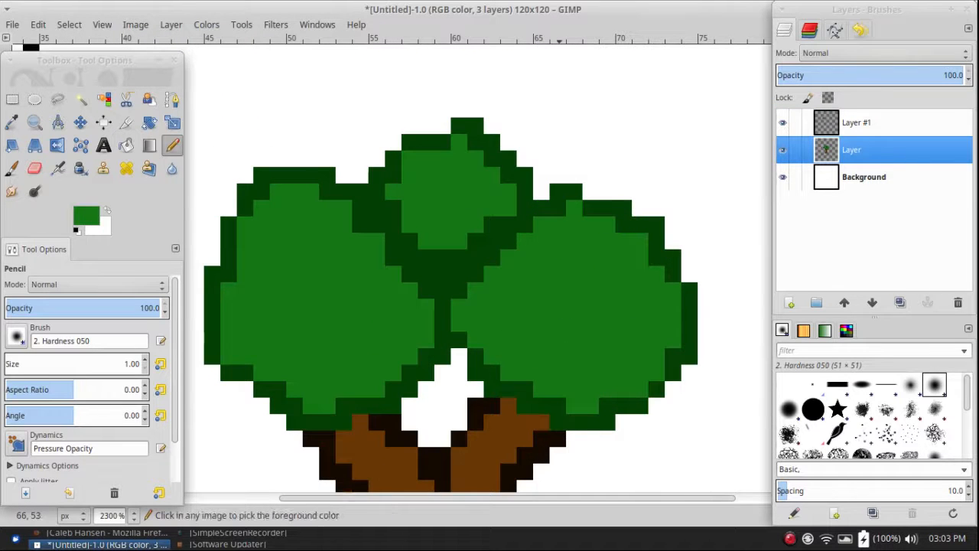
left_click(557, 421, "ctrl")
left_click(656, 273)
mouse_move(657, 273)
left_mouse_down()
mouse_move(656, 306)
mouse_move(624, 339)
mouse_move(557, 372)
mouse_move(525, 373)
mouse_move(524, 389)
mouse_move(558, 388)
mouse_move(574, 405)
mouse_move(590, 389)
mouse_move(574, 372)
mouse_move(574, 390)
mouse_move(591, 370)
left_mouse_up()
left_click(126, 145)
left_click(624, 367)
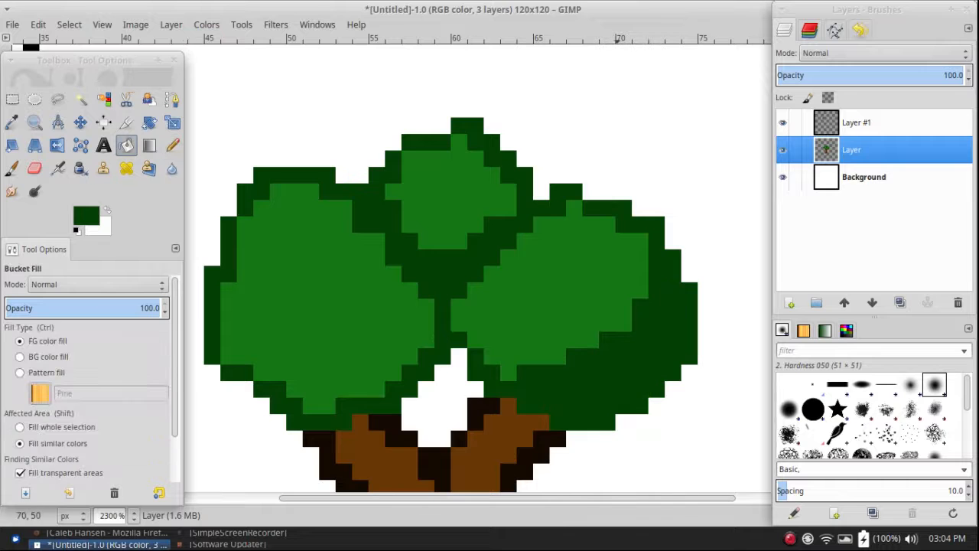
- Pencil dark-green shadow along the lower-right part of the left foliage and the inner left edge of the right foliage
key("n")
scroll(400, 284, "down", 7)
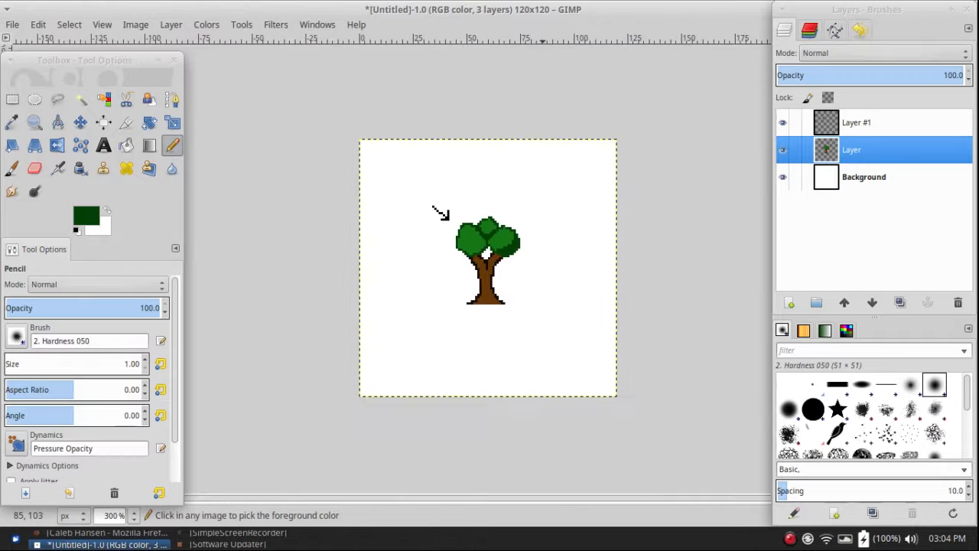
scroll(481, 230, "up", 5)
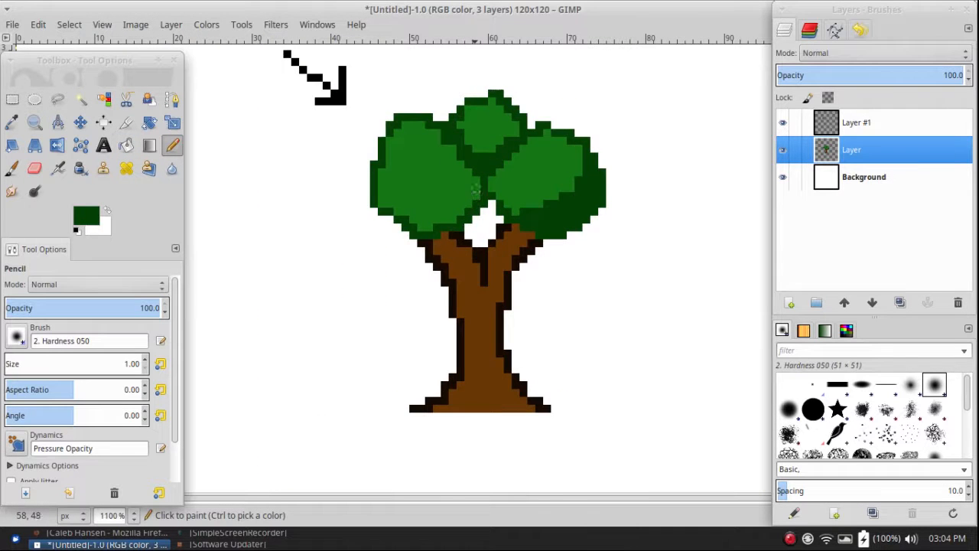
mouse_move(496, 172)
left_mouse_down()
mouse_move(491, 190)
mouse_move(504, 212)
left_mouse_up()
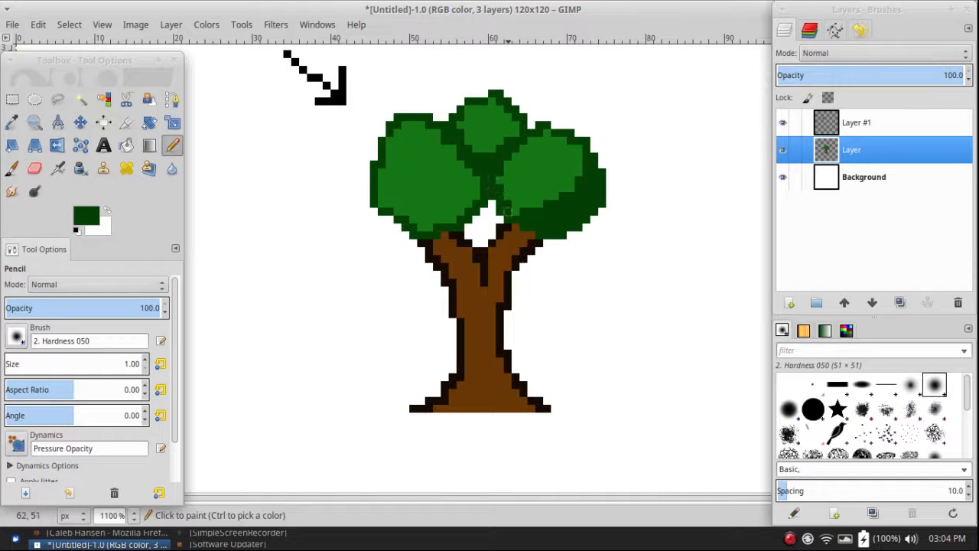
mouse_move(468, 171)
left_mouse_down()
mouse_move(460, 196)
mouse_move(405, 211)
left_mouse_up()
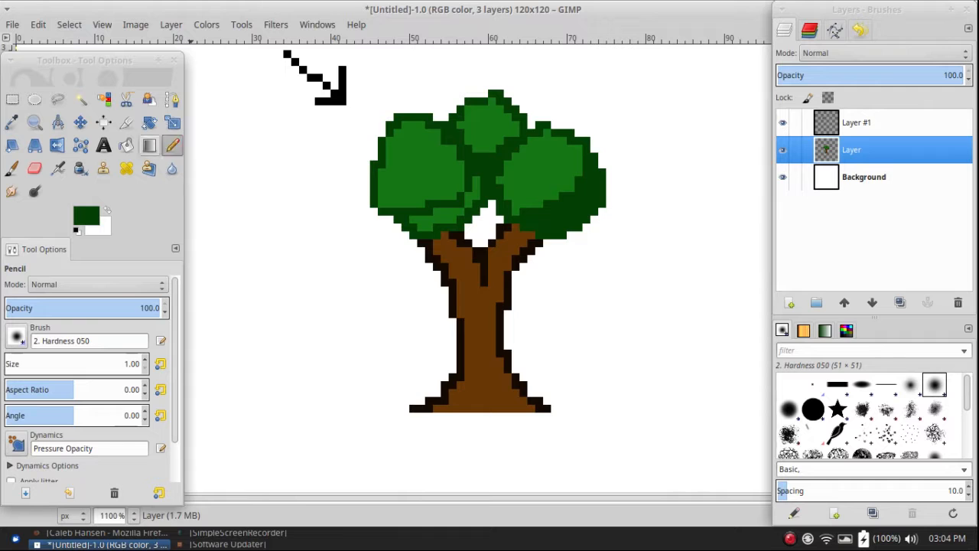
mouse_move(476, 187)
left_mouse_down()
mouse_move(451, 215)
mouse_move(444, 211)
left_mouse_up()
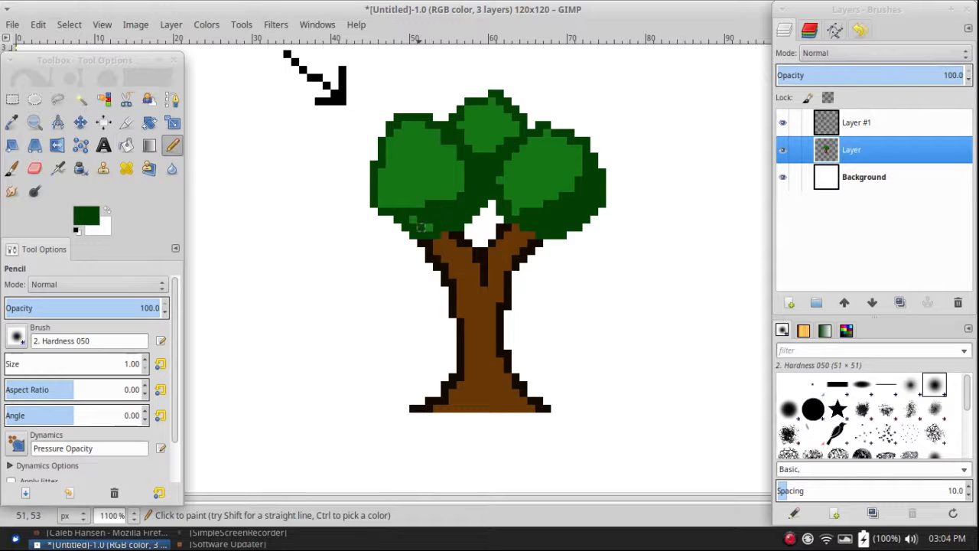
scroll(462, 261, "down", 2, "ctrl")
scroll(464, 270, "down", 5, "ctrl")
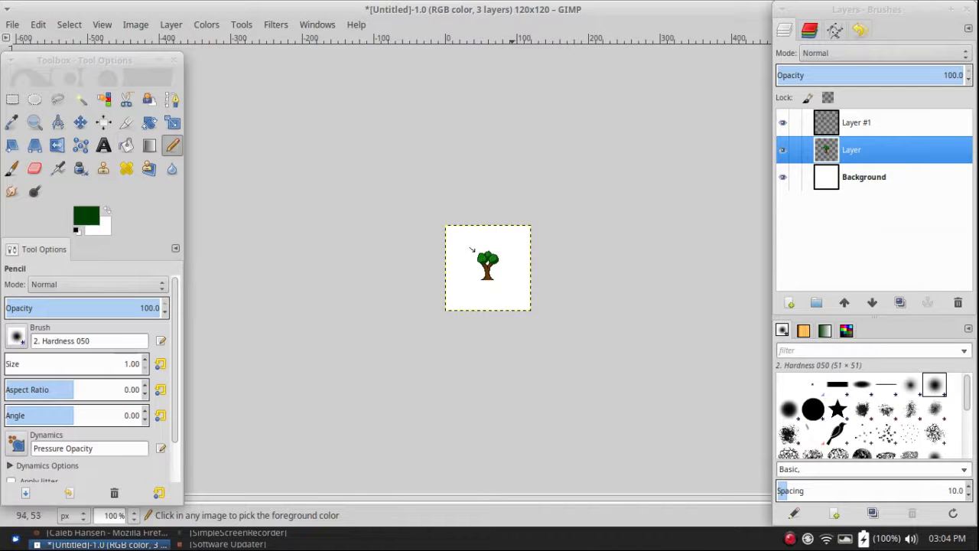
scroll(518, 267, "up", 7, "ctrl")
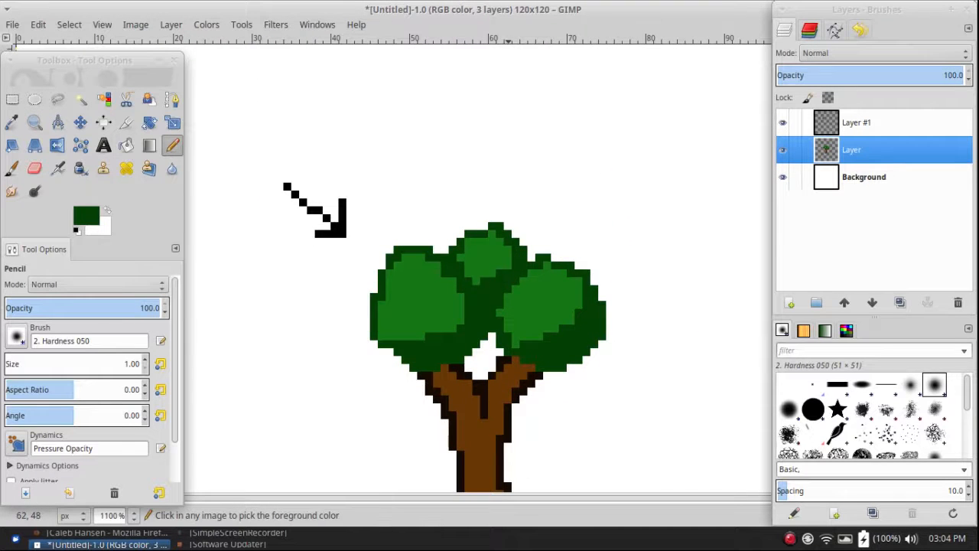
- Sample the trunk's brown, darken it, and pencil a shadow on the right branch and the upper trunk's right edge
scroll(488, 284, "down", 1, "ctrl")
scroll(504, 478, "up", 2, "ctrl")
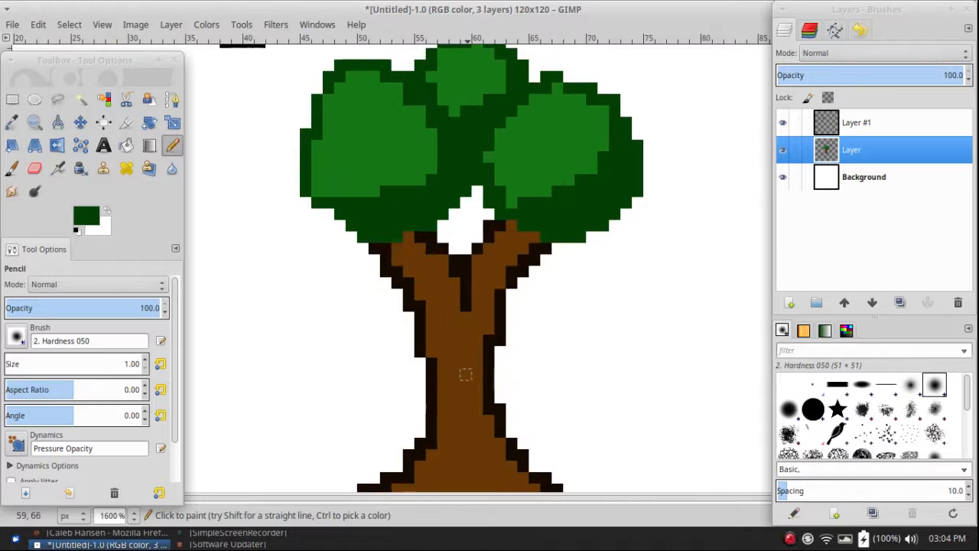
left_click(467, 375, "ctrl")
left_click(86, 216)
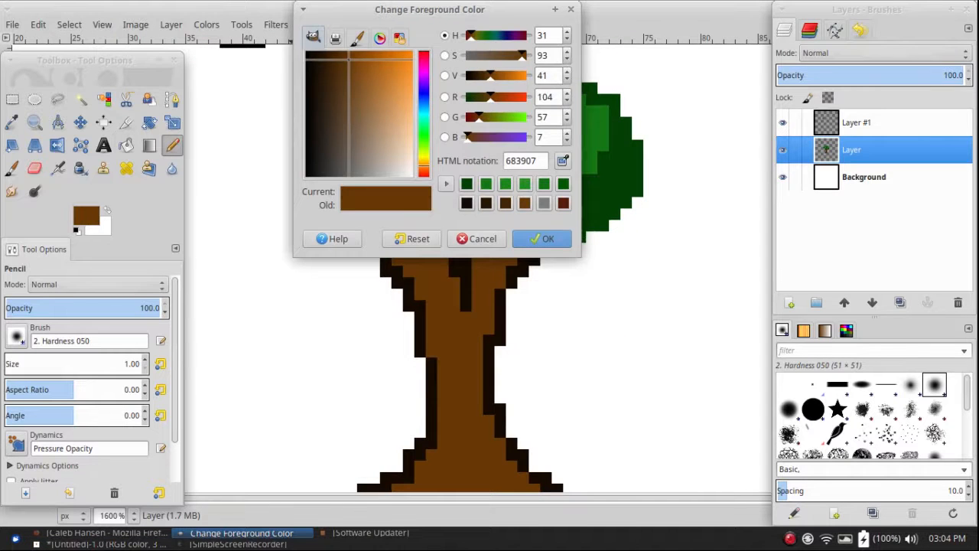
left_click_drag(349, 55, 335, 55)
left_click(541, 238)
left_click_drag(535, 242, 510, 236)
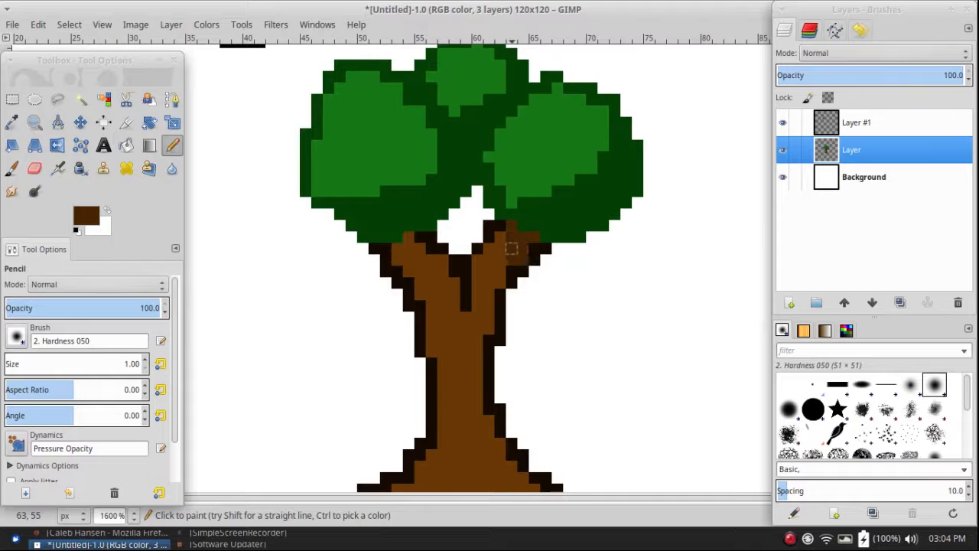
key("ctrl+z")
mouse_move(533, 237)
left_mouse_down()
mouse_move(511, 225)
mouse_move(499, 249)
mouse_move(523, 247)
mouse_move(511, 258)
mouse_move(488, 249)
mouse_move(510, 259)
mouse_move(500, 260)
mouse_move(488, 316)
left_mouse_up()
left_click(512, 260)
- Extend the darker-brown pencil shadow down the trunk's right side to the base, adding short horizontal bark strokes
scroll(488, 316, "down", 3)
scroll(492, 356, "up", 2)
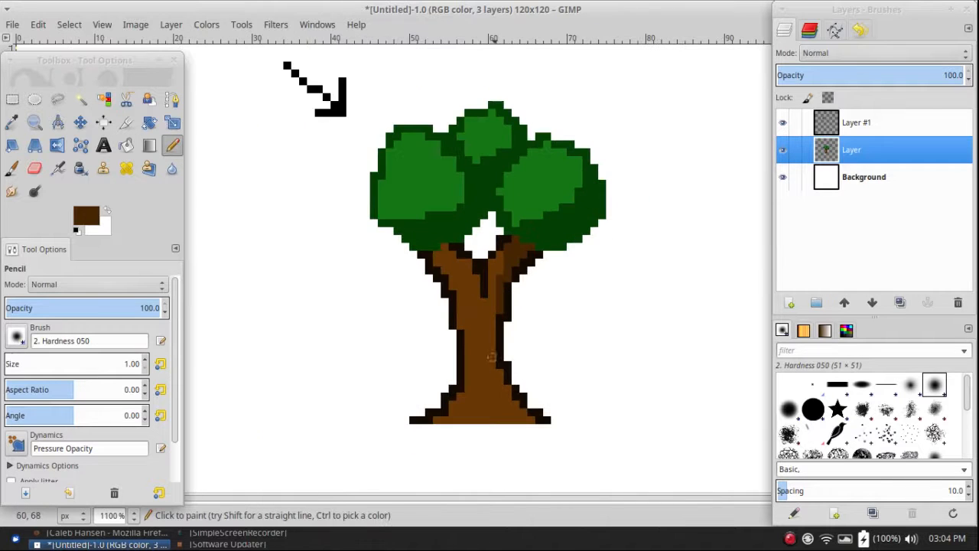
mouse_move(491, 309)
left_mouse_down()
mouse_move(486, 373)
mouse_move(499, 387)
left_mouse_up()
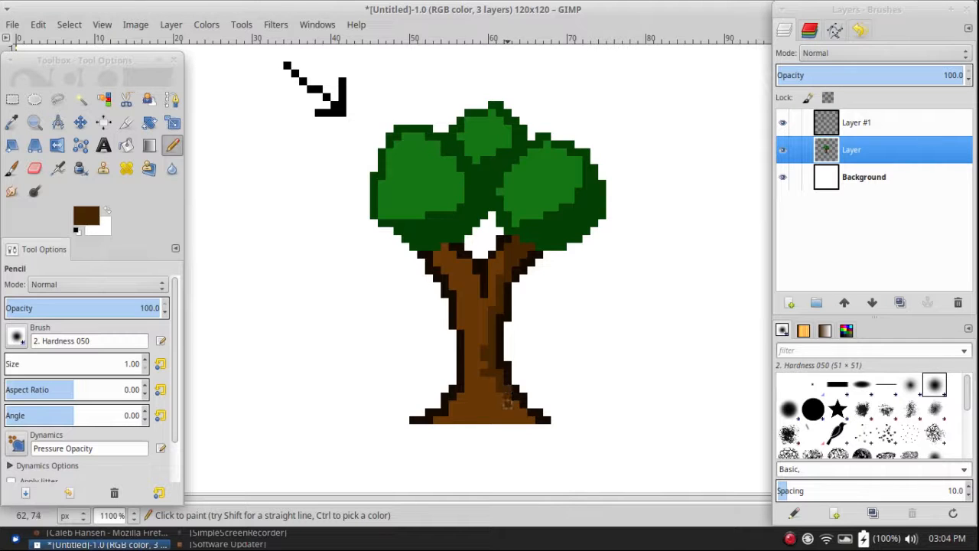
left_click_drag(514, 411, 523, 420)
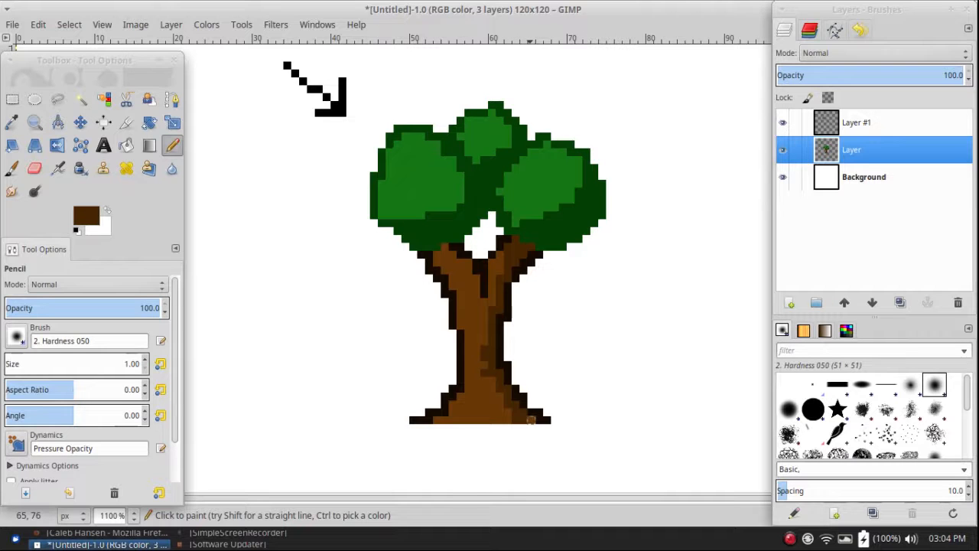
left_click_drag(499, 404, 492, 404)
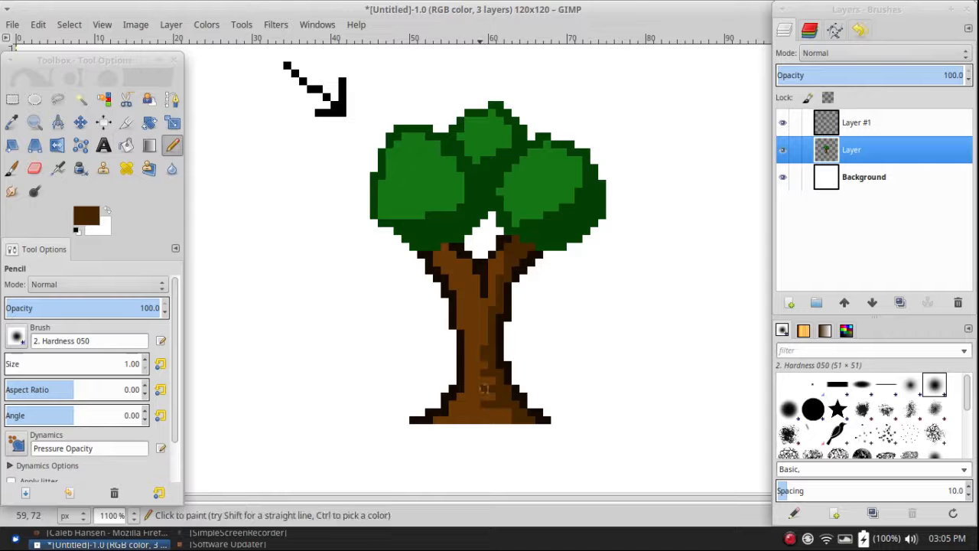
- Pencil a darker-brown shadow line along the bottom row of the trunk's base
scroll(475, 388, "down", 4)
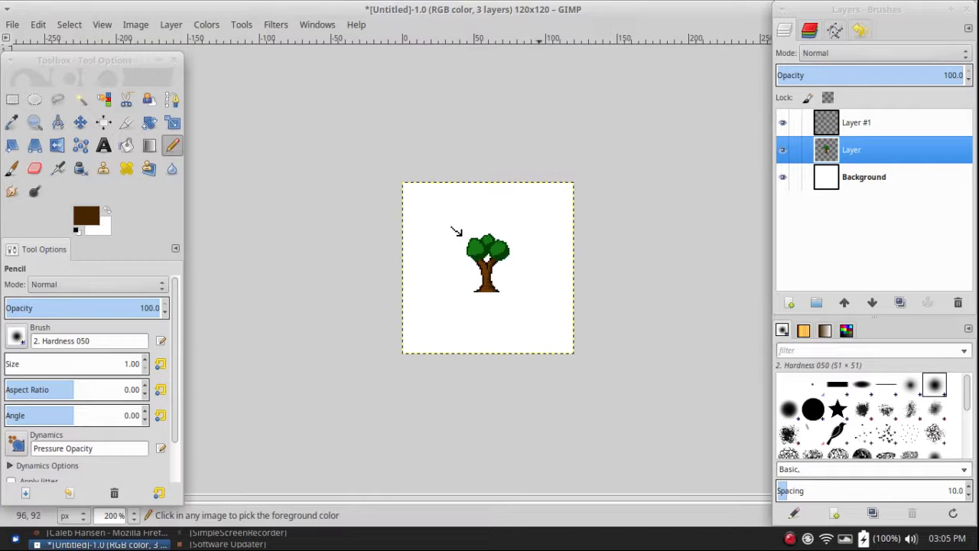
scroll(454, 229, "up", 5)
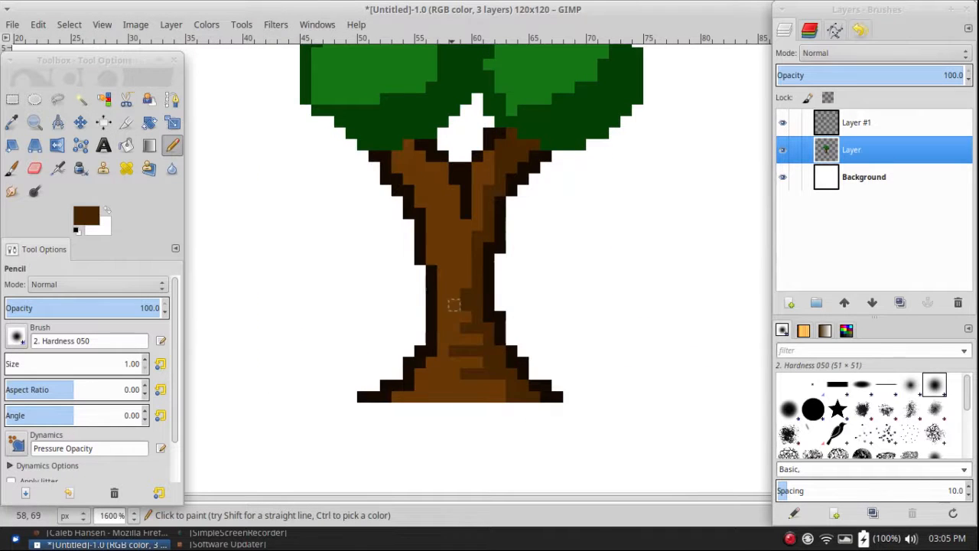
scroll(490, 310, "down", 1)
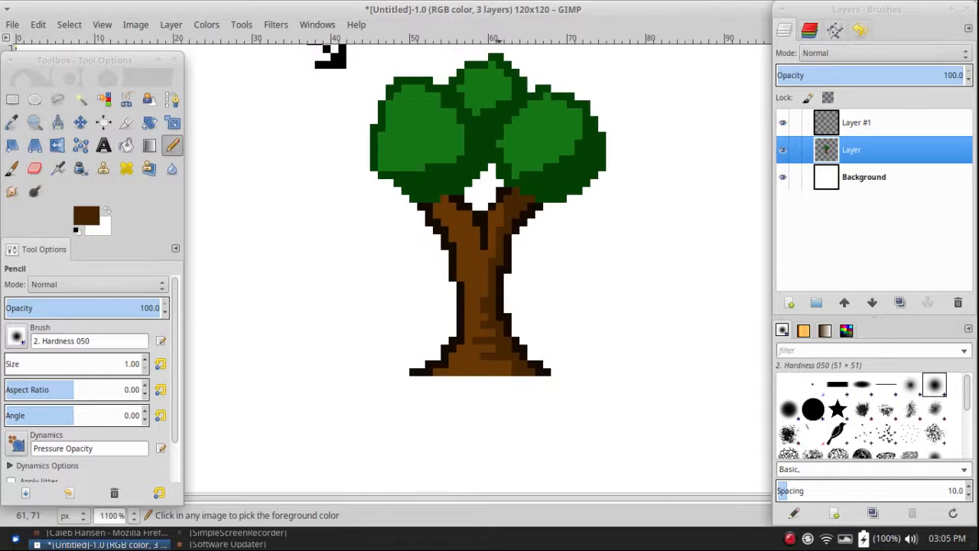
scroll(514, 367, "up", 1)
left_click_drag(514, 367, 451, 367)
scroll(441, 214, "down", 5)
scroll(454, 230, "down", 1)
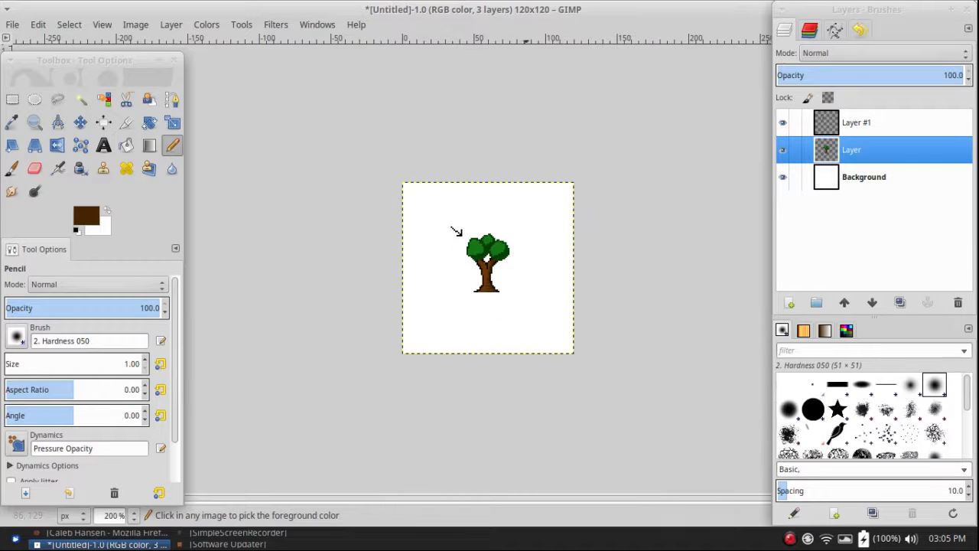
- Darken the foreground brown to 381d01 and Bucket Fill the trunk's shadow areas with it
scroll(437, 212, "up", 1)
scroll(494, 296, "up", 5)
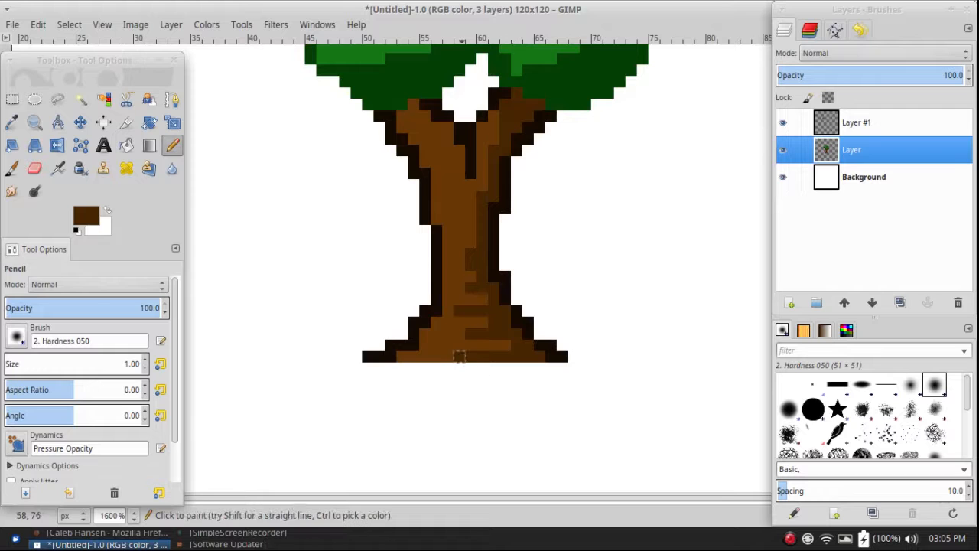
scroll(459, 356, "up", 1)
scroll(474, 360, "down", 2)
scroll(498, 363, "up", 3)
scroll(499, 363, "down", 3)
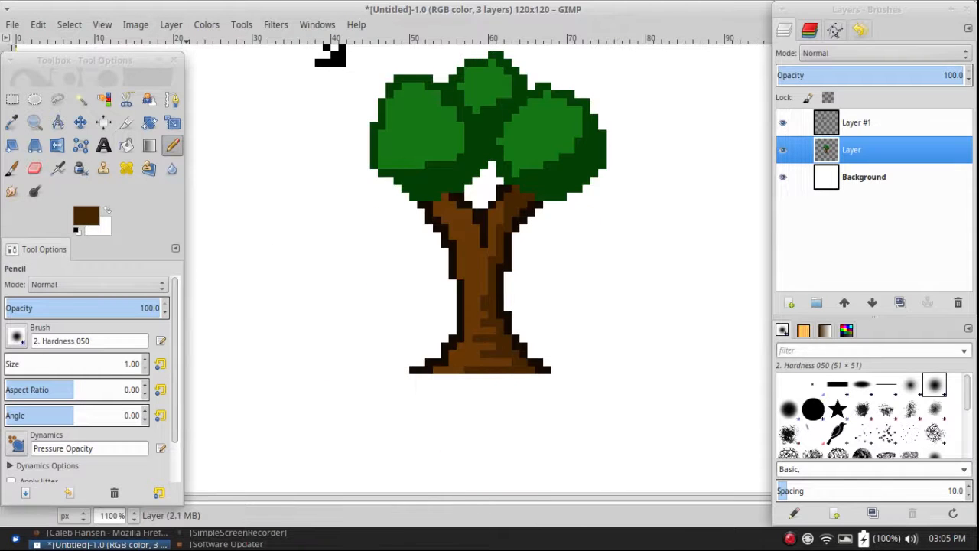
left_click(85, 216)
left_click_drag(333, 54, 329, 54)
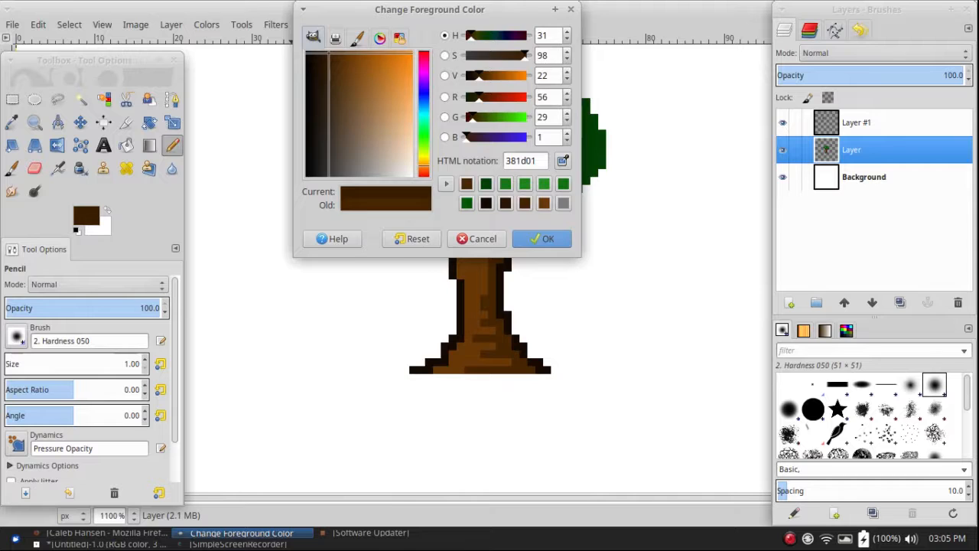
left_click(541, 238)
left_click(126, 146)
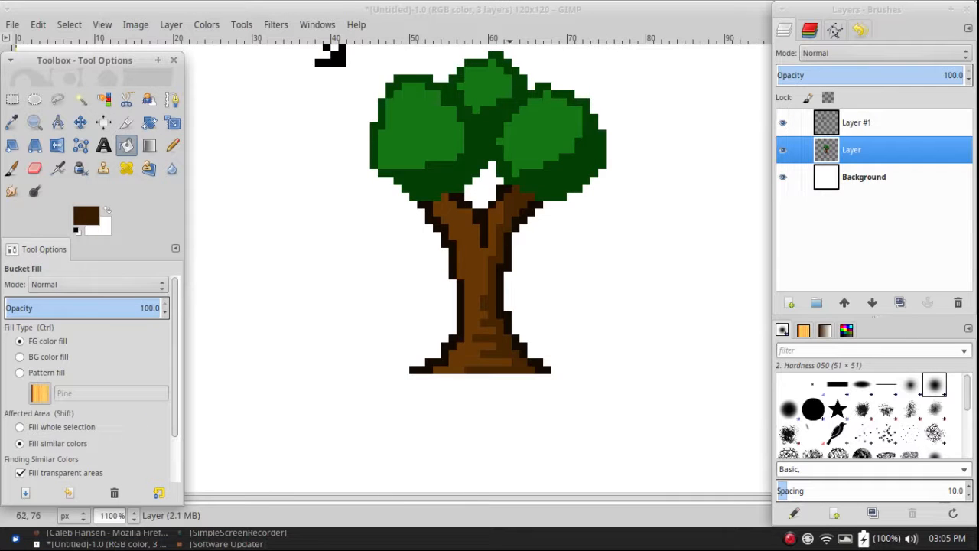
left_click(512, 306)
scroll(400, 197, "down", 6, "ctrl")
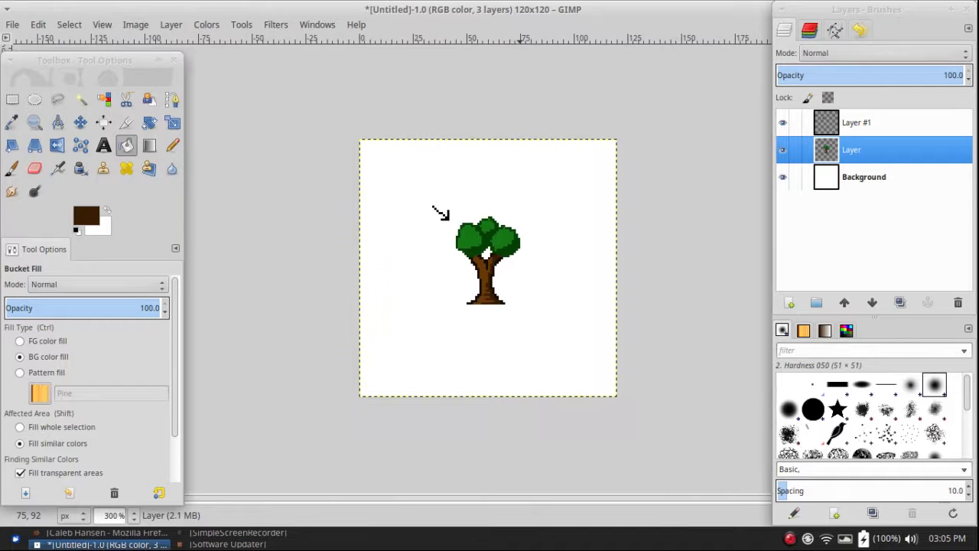
scroll(401, 161, "up", 3, "ctrl")
scroll(402, 161, "up", 3, "ctrl")
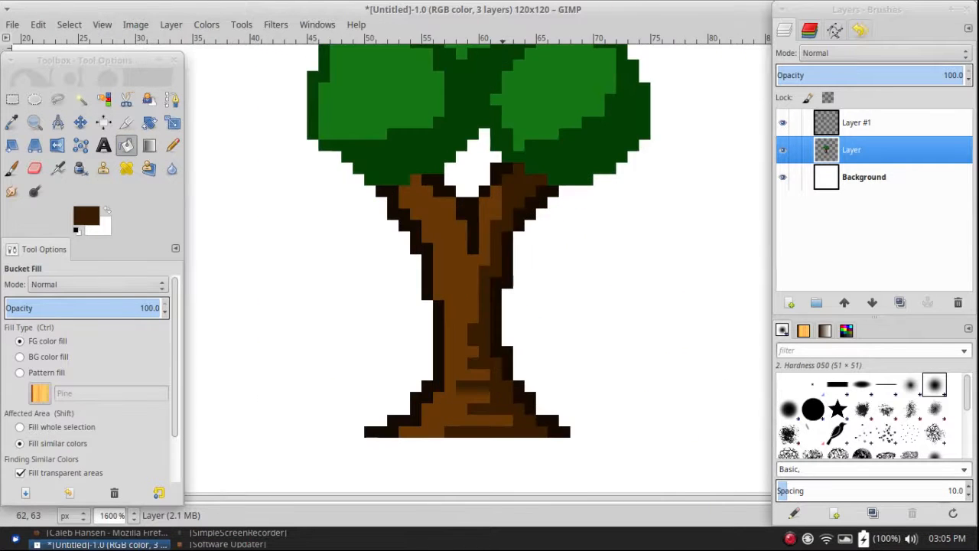
- Pencil a 381d01 shadow on the left branch just beneath the foliage, undoing and redrawing a stroke to refine its shape
left_click(87, 216)
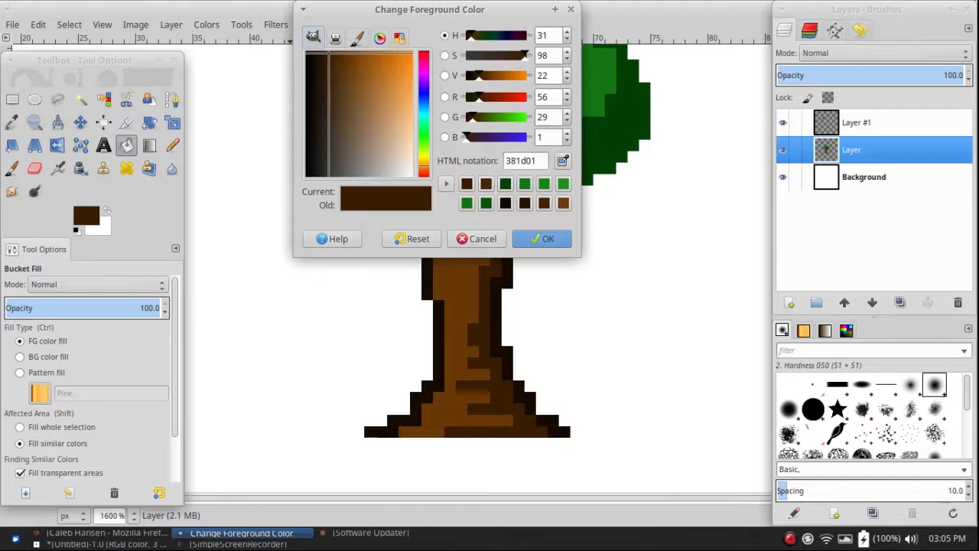
left_click(541, 239)
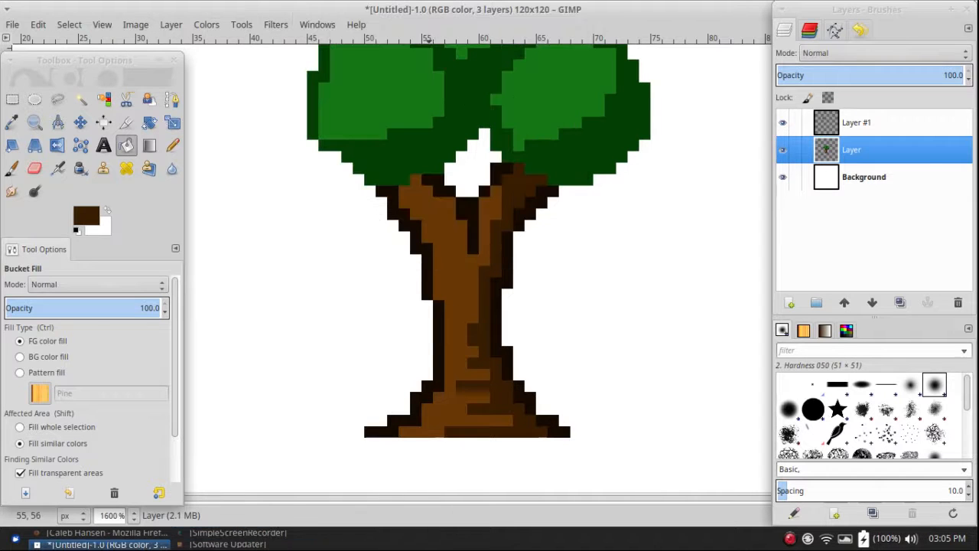
key("n")
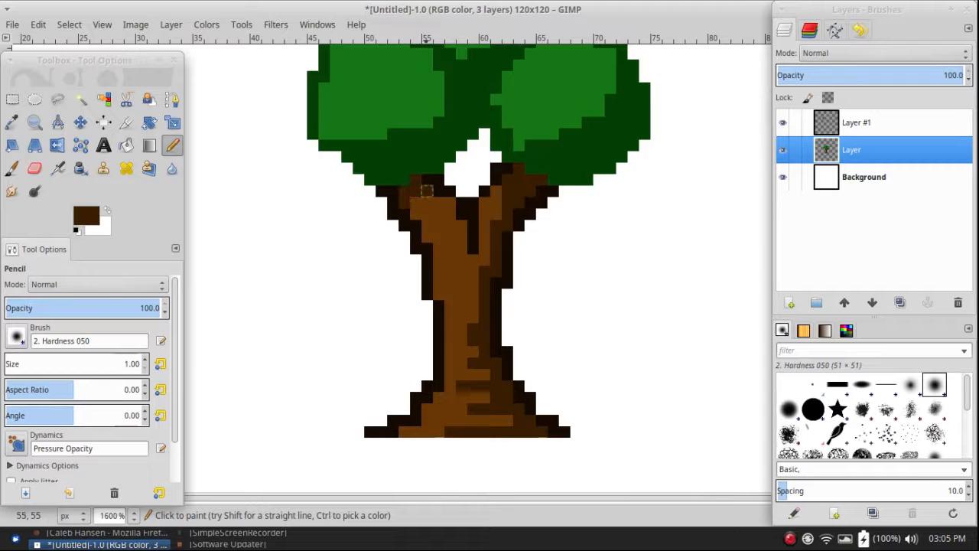
key("ctrl+z")
left_click_drag(403, 204, 415, 213)
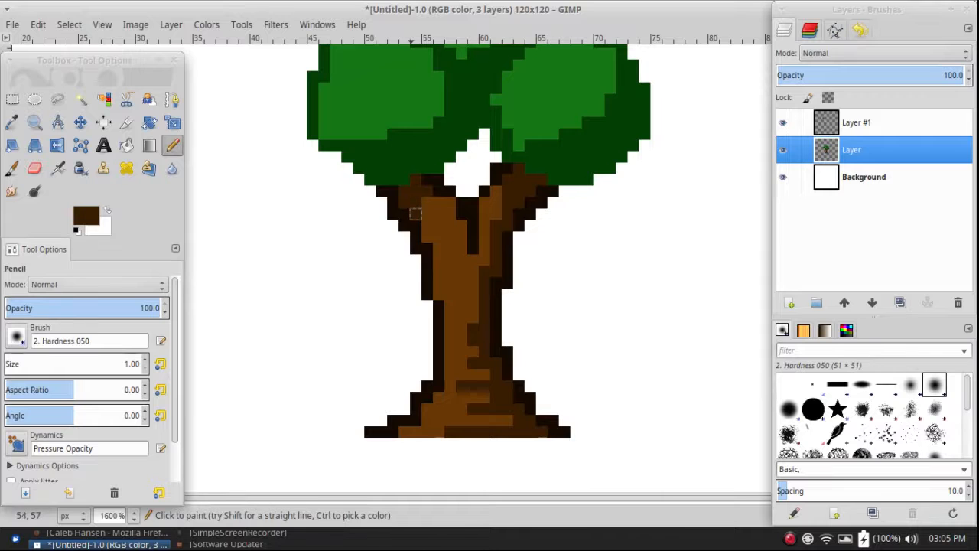
scroll(413, 203, "down", 4, "ctrl")
scroll(413, 186, "down", 3, "ctrl")
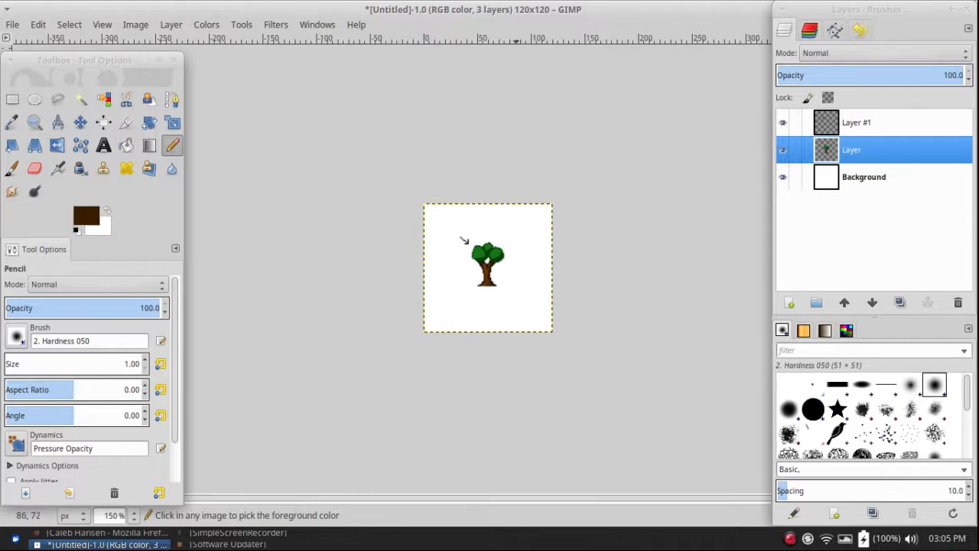
scroll(458, 232, "up", 2, "ctrl")
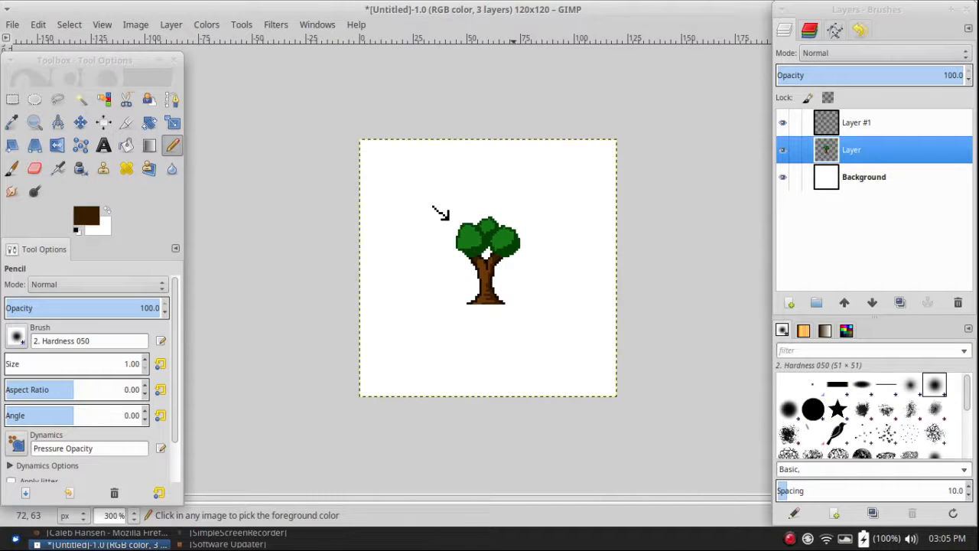
scroll(486, 276, "up", 5, "ctrl")
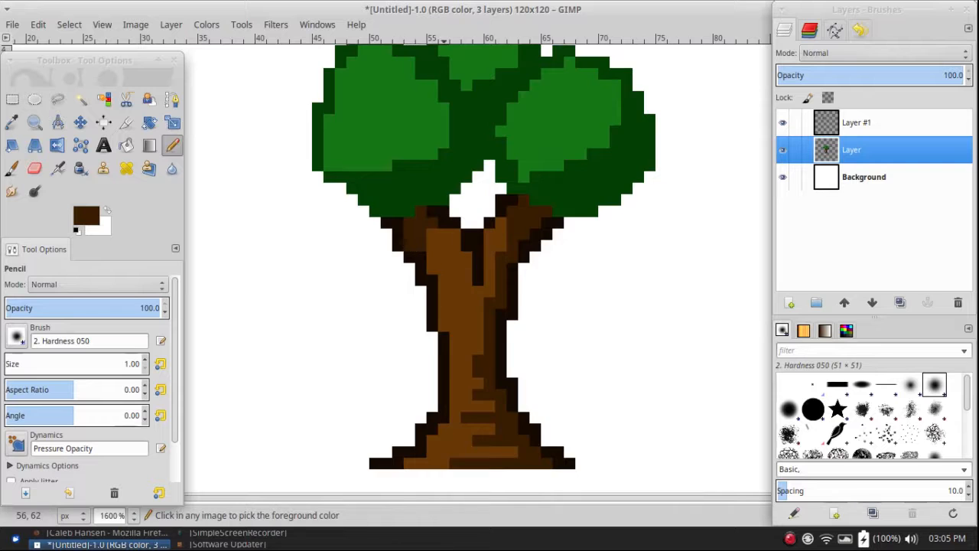
- Sample the trunk's mid-brown, lighten it to an orange-brown, and pencil a highlight down the trunk's left inner edge
scroll(452, 230, "down", 6, "ctrl")
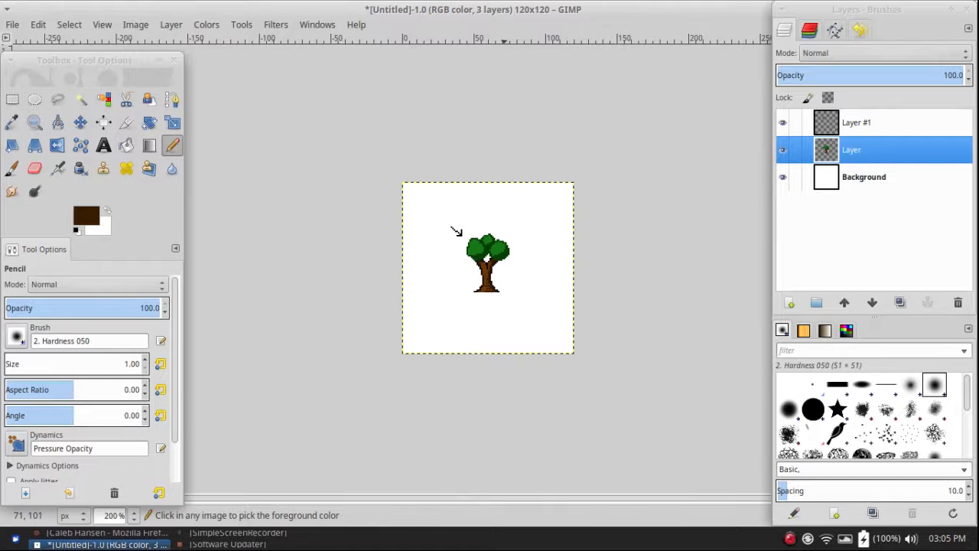
scroll(493, 264, "up", 5, "ctrl")
left_click(491, 273, "ctrl")
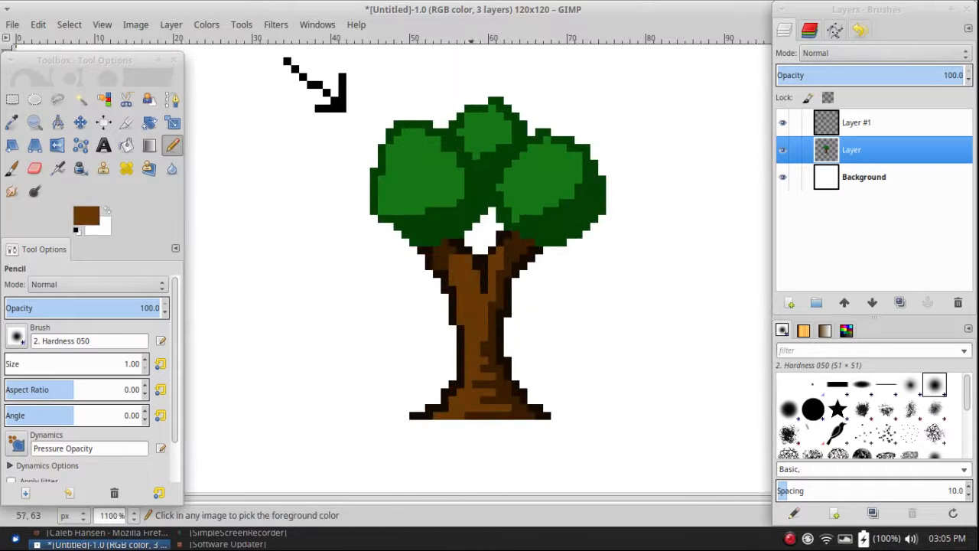
left_click(86, 216)
mouse_move(366, 67)
left_mouse_down()
mouse_move(371, 79)
mouse_move(377, 70)
left_mouse_up()
left_click(542, 239)
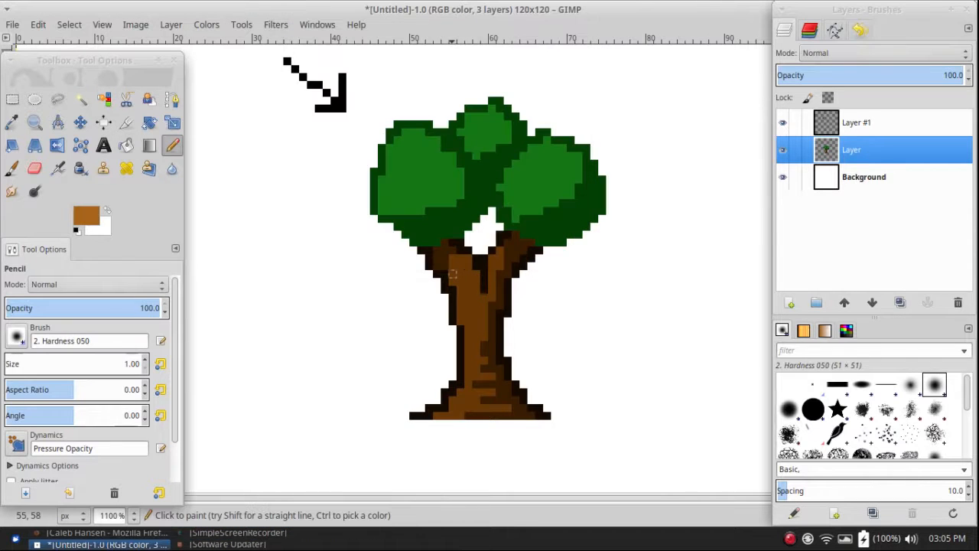
left_click_drag(460, 289, 468, 344)
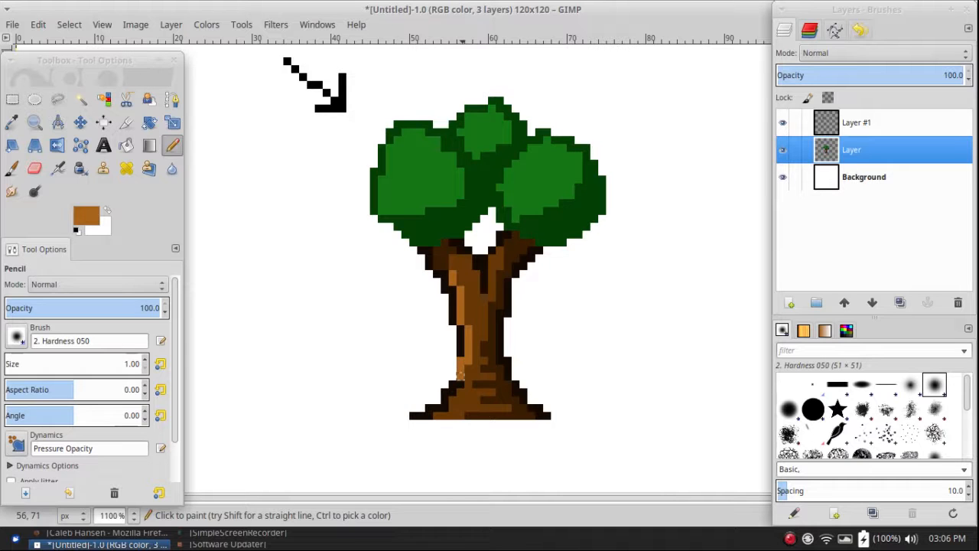
- Extend the orange-brown pencil highlight down the lower part of the trunk's left inner edge
left_click_drag(468, 361, 468, 376)
scroll(474, 392, "down", 5)
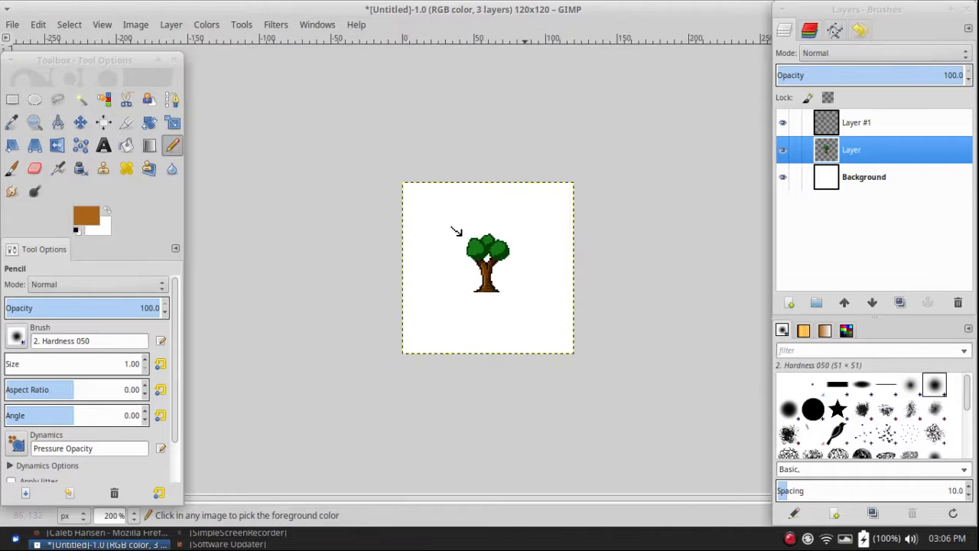
scroll(532, 291, "up", 5)
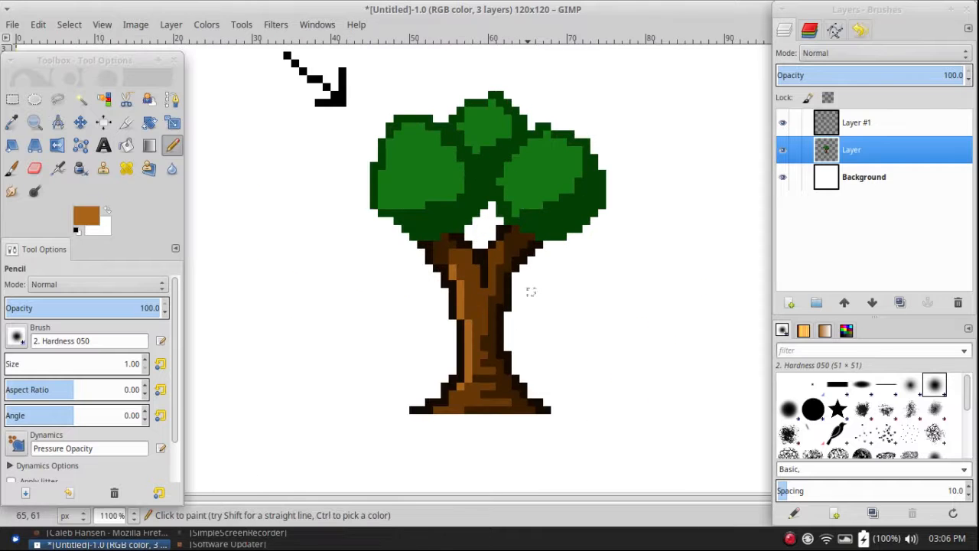
- Sample the trunk's shadow brown and examine the shading of the whole tree, both at small scale and close up
left_click(497, 292, "ctrl")
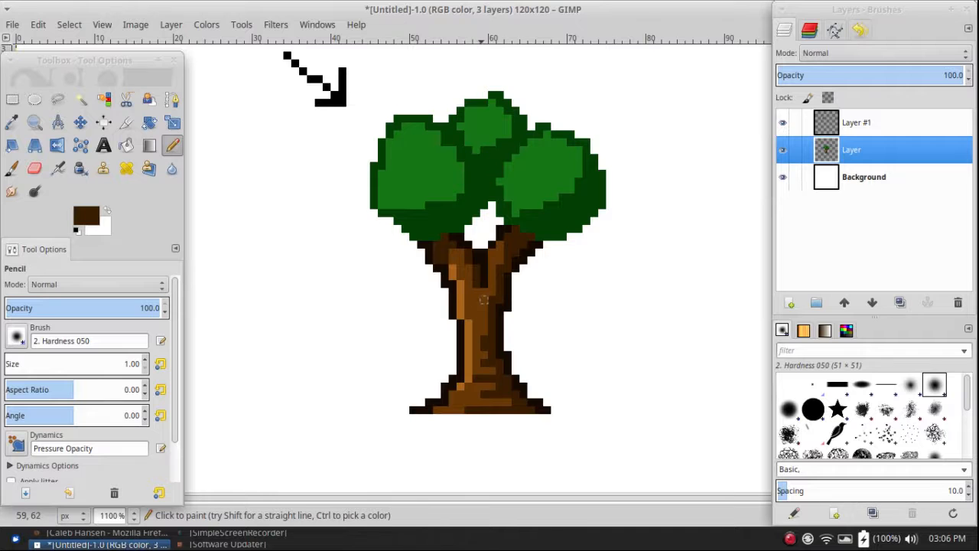
scroll(482, 312, "down", 5)
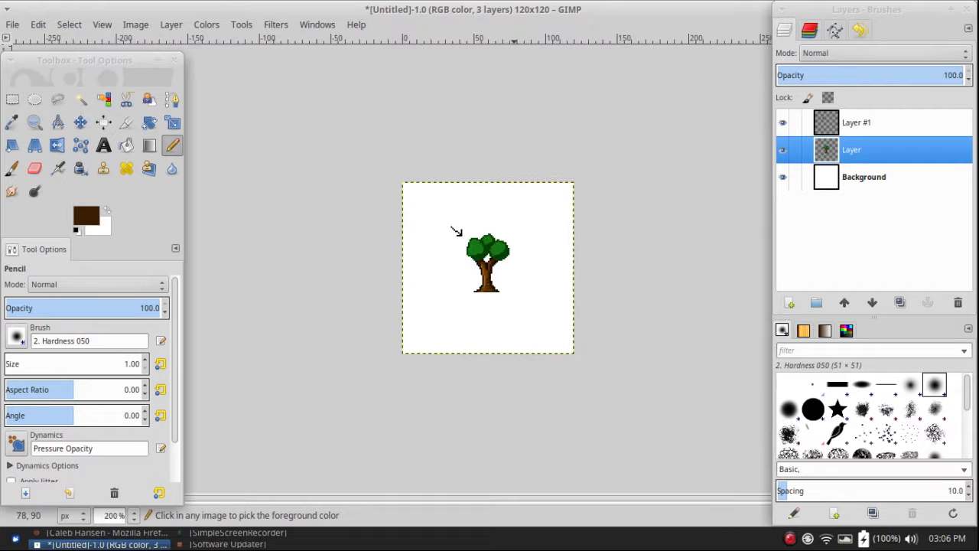
scroll(425, 195, "up", 2)
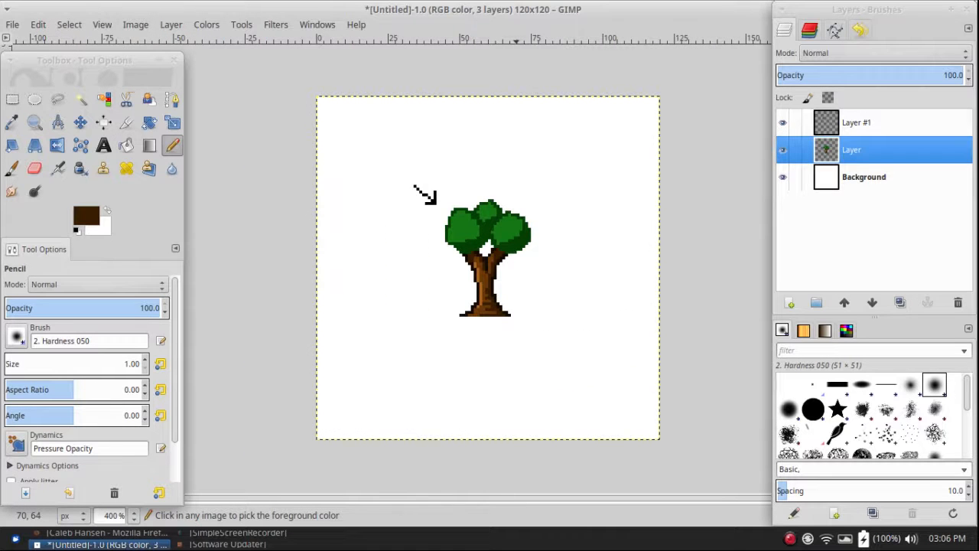
scroll(487, 198, "up", 3)
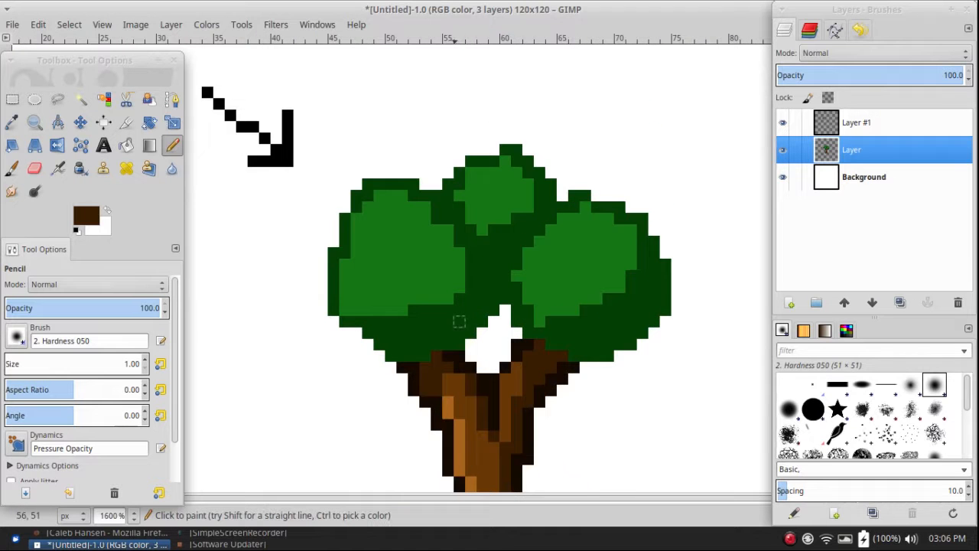
scroll(456, 326, "up", 1)
scroll(516, 324, "down", 6)
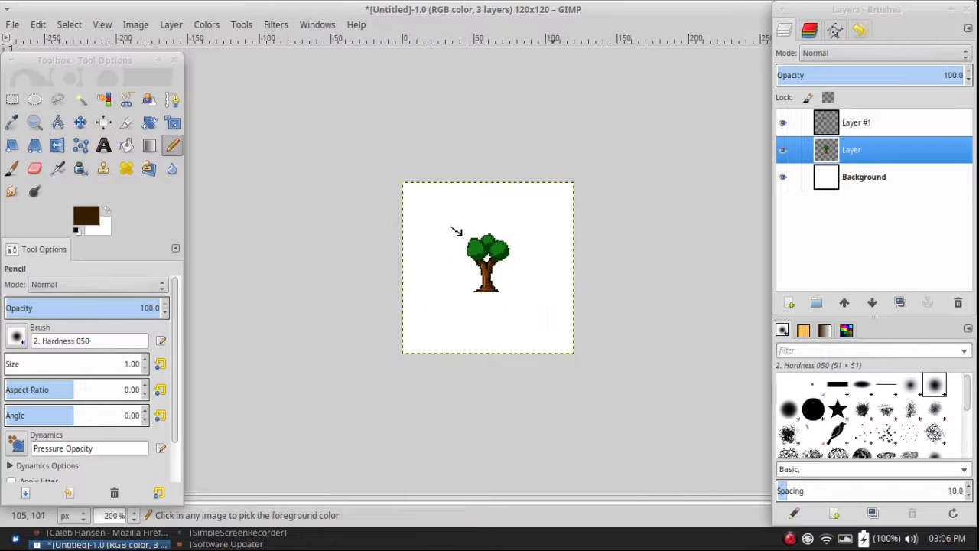
scroll(548, 326, "up", 2)
scroll(539, 318, "up", 4)
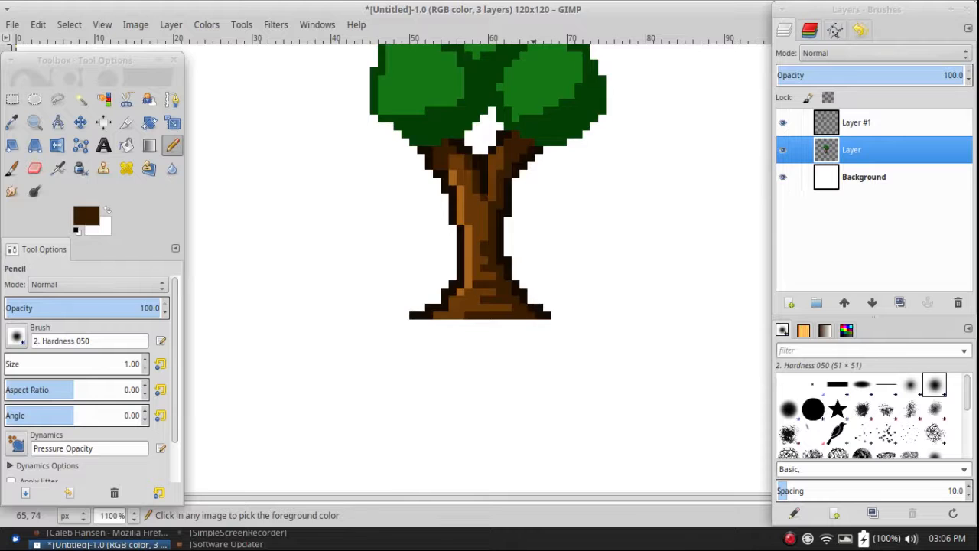
scroll(548, 326, "down", 3)
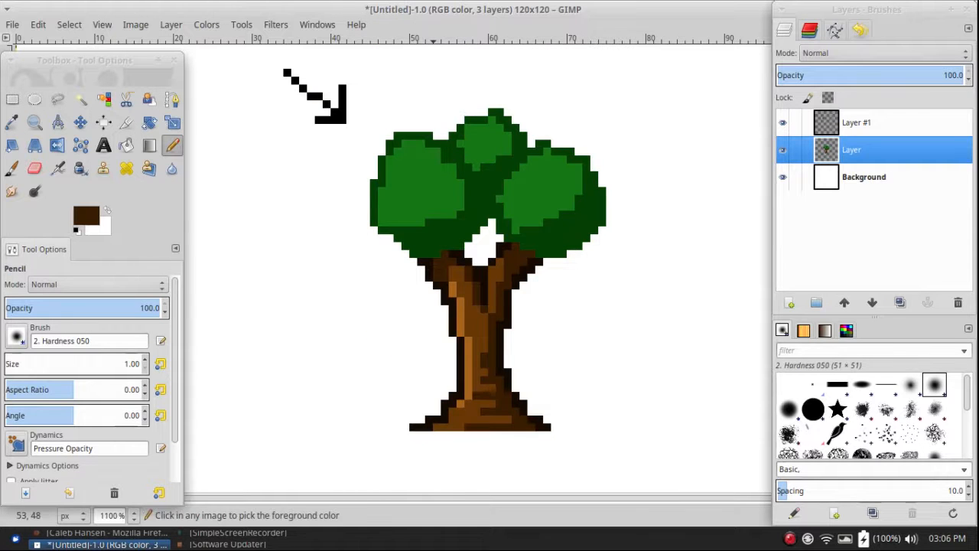
- Sample the foliage's mid-green, lighten it, and pencil a highlight along the left clump's upper and left inner edge
left_click(431, 187, "ctrl")
left_click(85, 215)
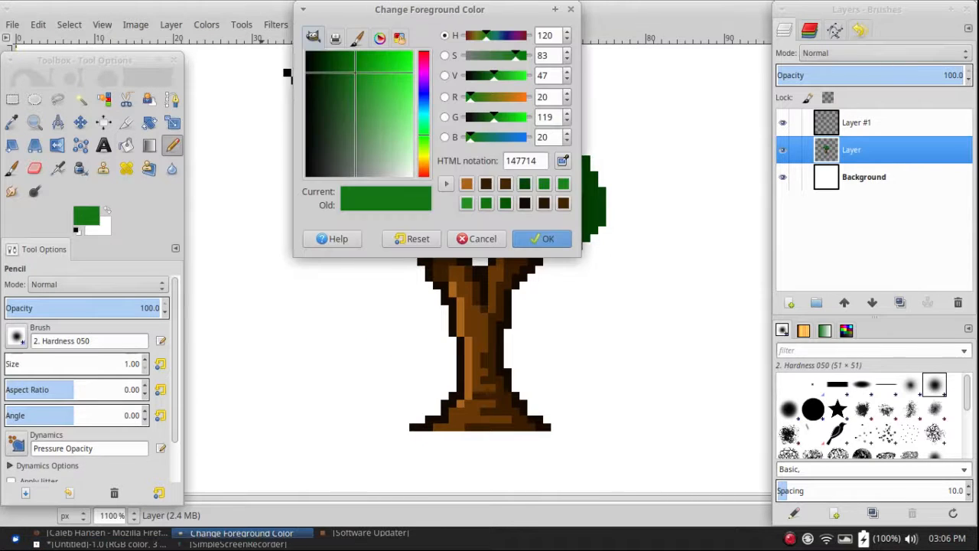
left_click(376, 98)
left_click(542, 238)
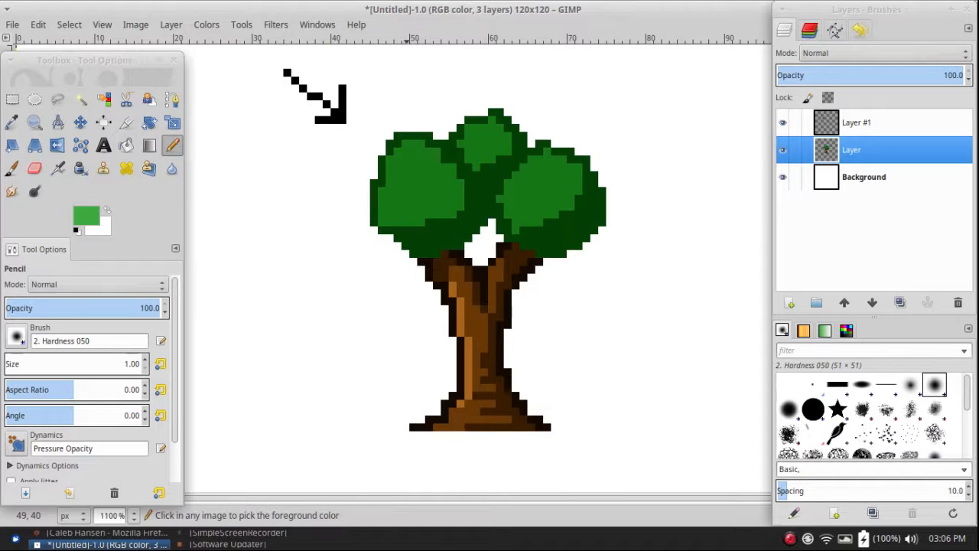
scroll(411, 141, "up", 2)
mouse_move(402, 148)
left_mouse_down()
mouse_move(435, 149)
mouse_move(385, 164)
mouse_move(369, 197)
mouse_move(352, 238)
mouse_move(353, 311)
left_mouse_up()
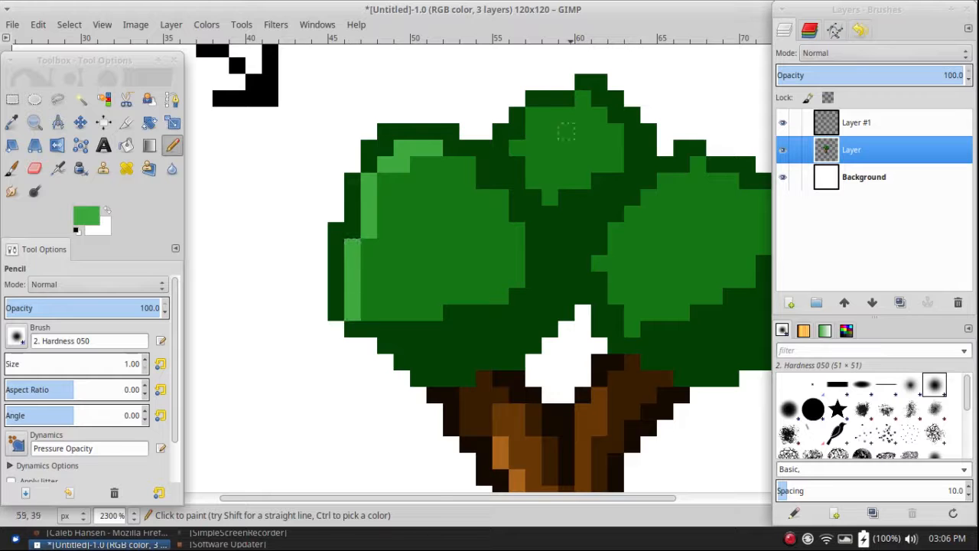
- Pencil the light-green highlight along the top foliage clump's upper-left inner edge, undoing a stray stroke
left_click(583, 99)
mouse_move(566, 115)
left_mouse_down()
mouse_move(534, 115)
mouse_move(534, 131)
mouse_move(566, 114)
mouse_move(534, 115)
mouse_move(517, 149)
left_mouse_up()
key("ctrl+z")
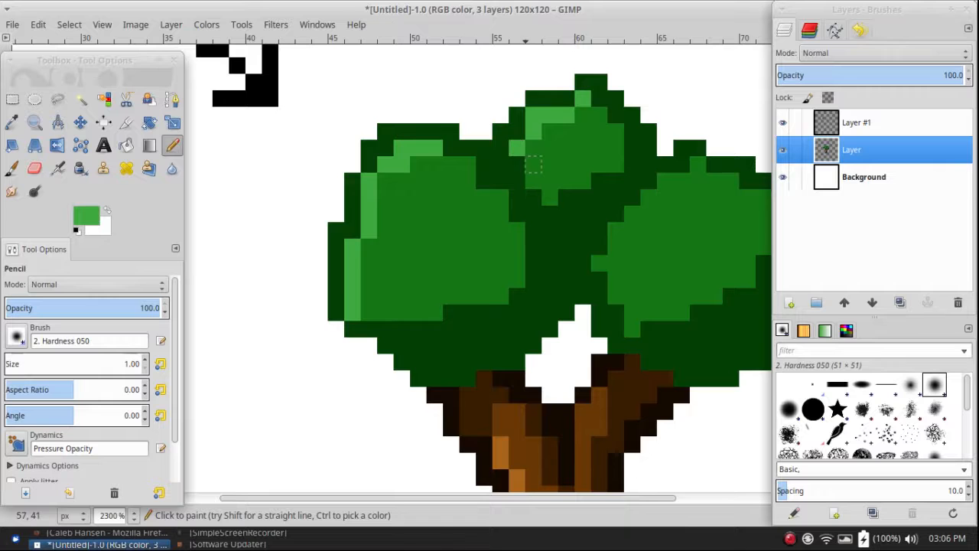
scroll(400, 197, "down", 7)
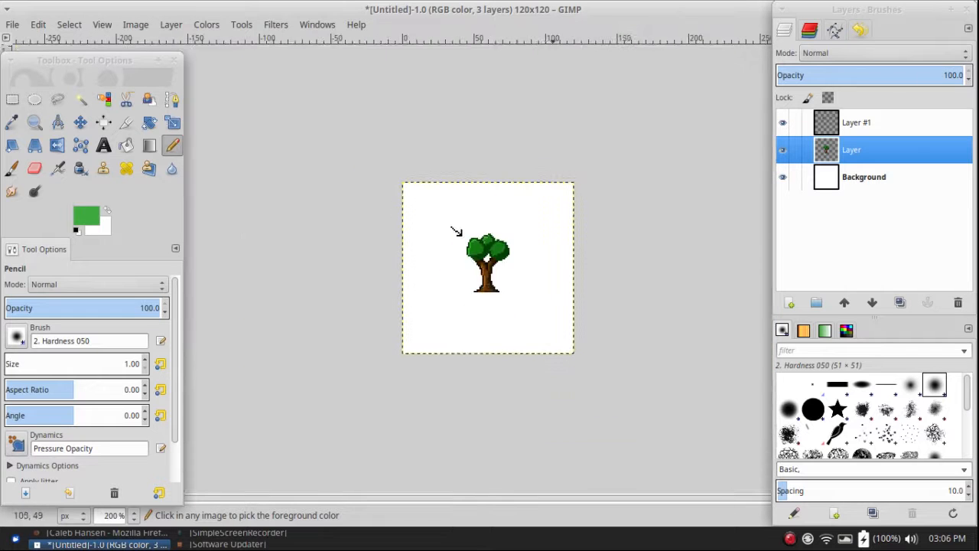
- Pencil the light-green highlight along the right foliage clump's left and upper-left inner edge
scroll(550, 252, "up", 5)
mouse_move(507, 243)
left_mouse_down()
mouse_move(515, 203)
mouse_move(506, 221)
mouse_move(532, 188)
left_mouse_up()
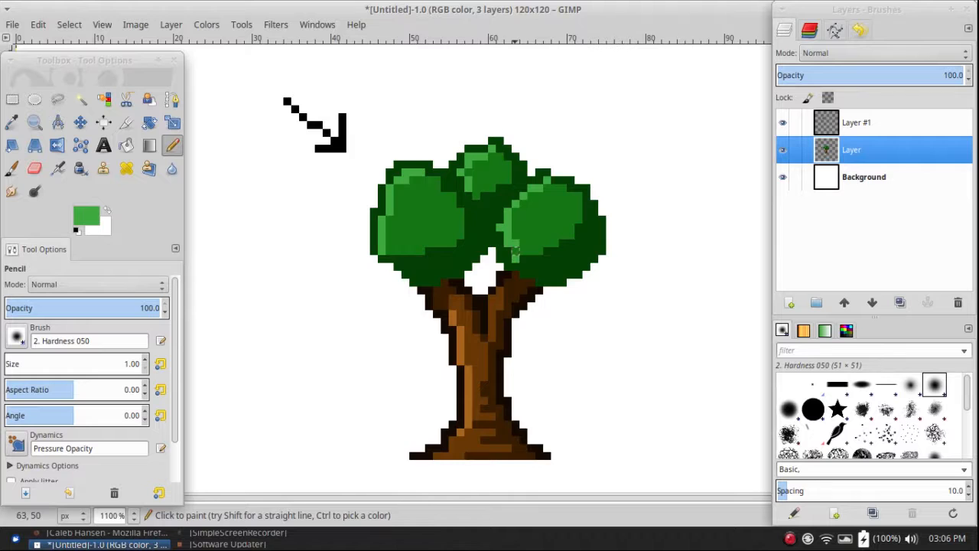
scroll(514, 250, "down", 7)
scroll(526, 283, "up", 3)
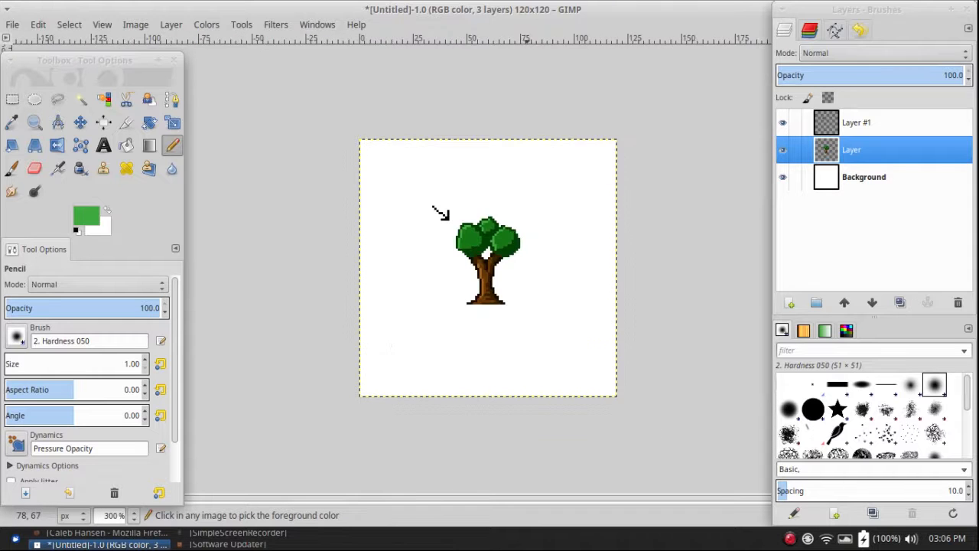
scroll(539, 293, "up", 4)
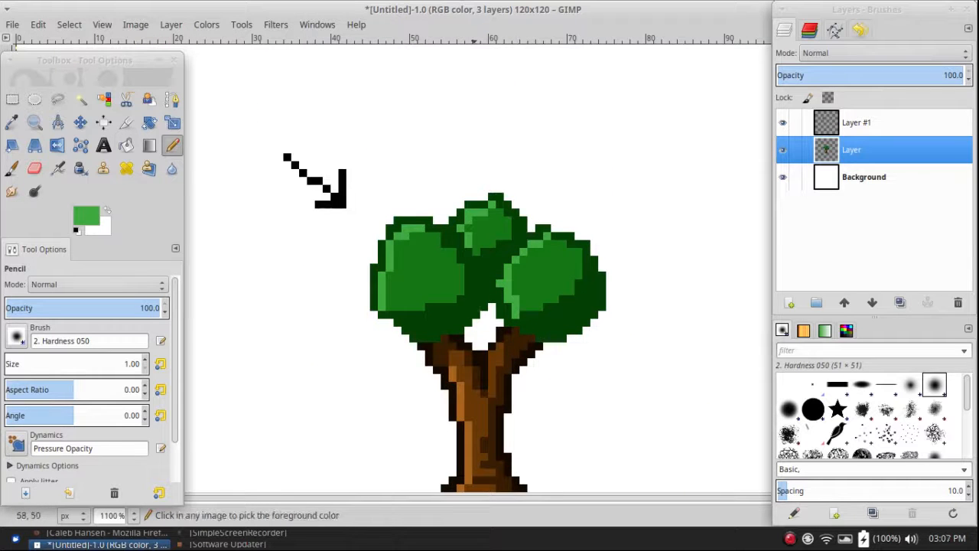
- Darken the foliage's shadow green to 012a01, try Bucket Filling the gap between the branches with it, and undo the fill
left_click(476, 307, "ctrl")
left_click(86, 215)
left_click(323, 56)
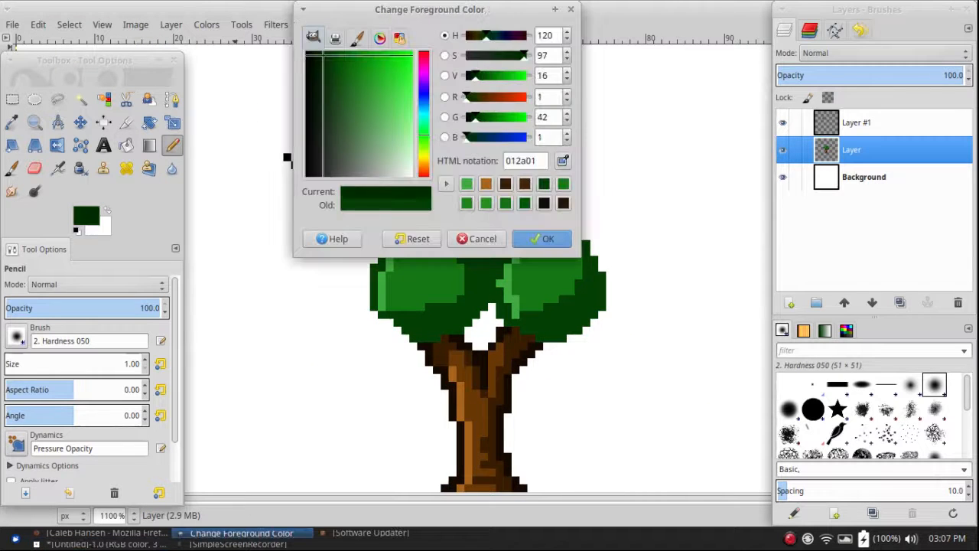
left_click(542, 238)
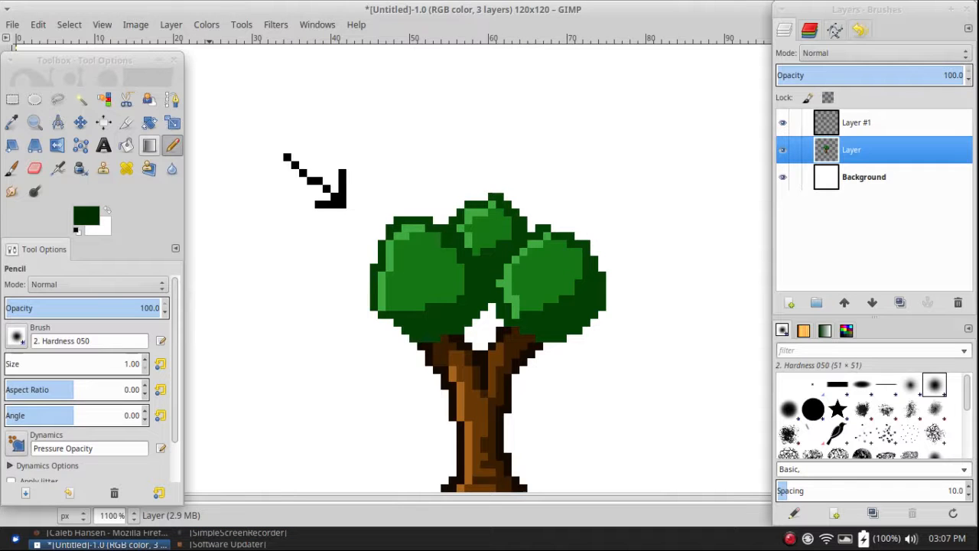
left_click(126, 145)
left_click(480, 329)
scroll(481, 329, "down", 5)
scroll(536, 231, "up", 2)
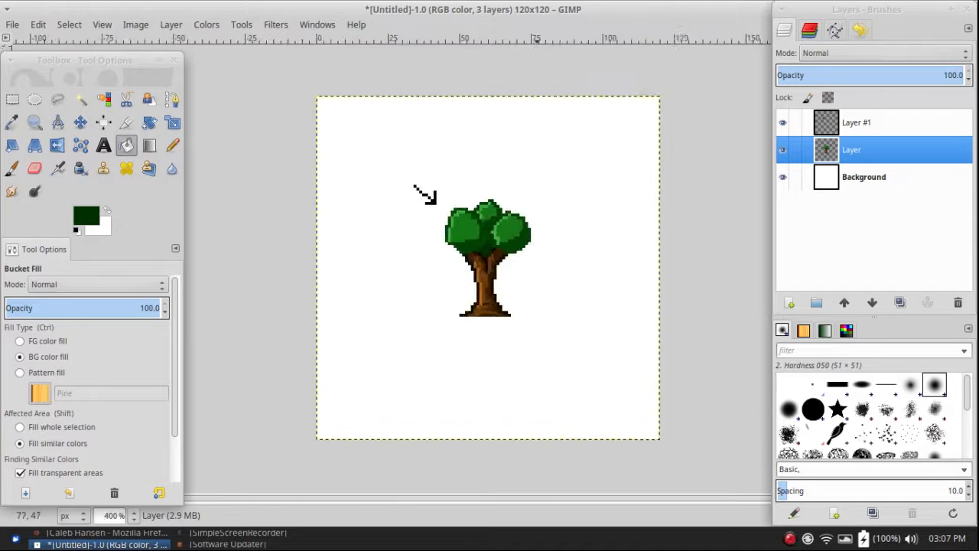
scroll(537, 230, "up", 3)
left_click(172, 145)
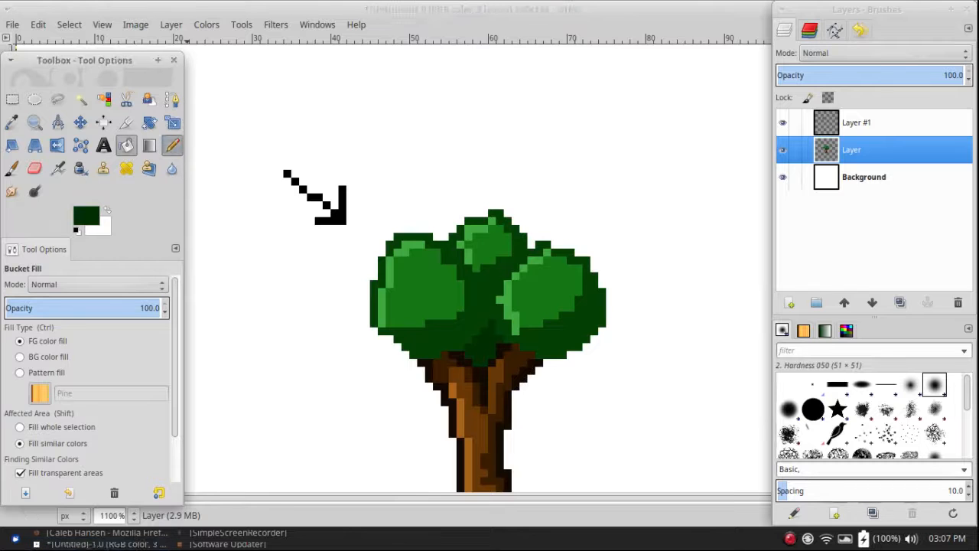
key("ctrl+z")
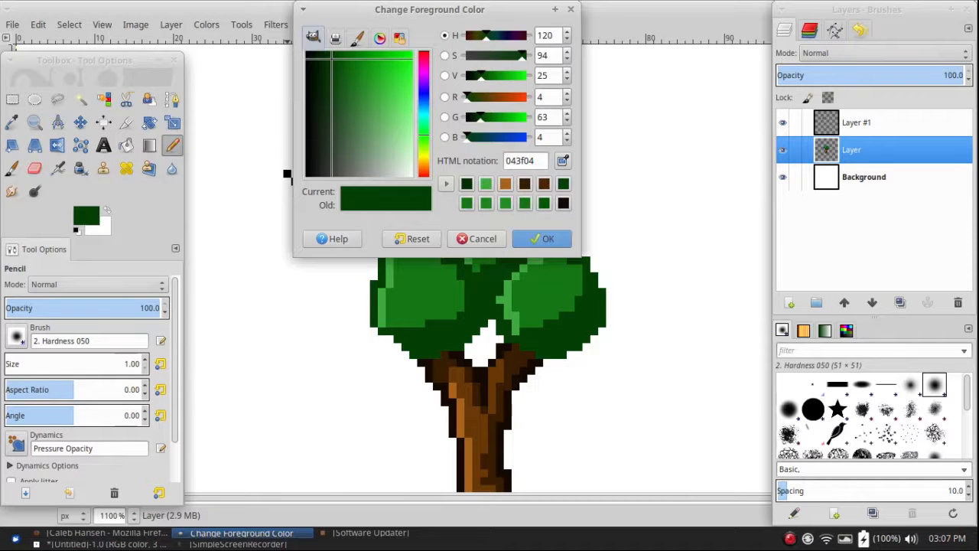
- Lighten the foliage's shadow green slightly and Bucket Fill the foliage's shadow areas and the left clump's outer edge with it
left_click(539, 237)
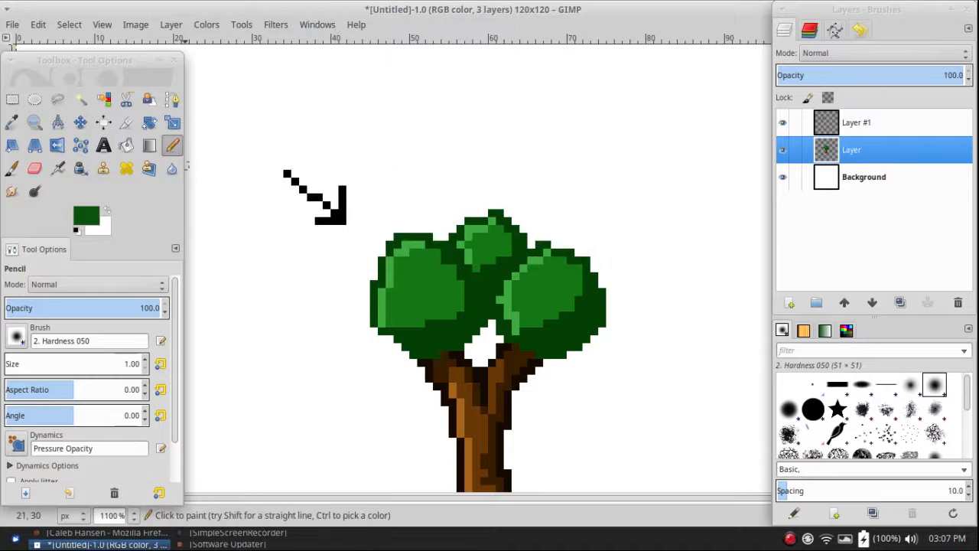
left_click(126, 146)
left_click(483, 296)
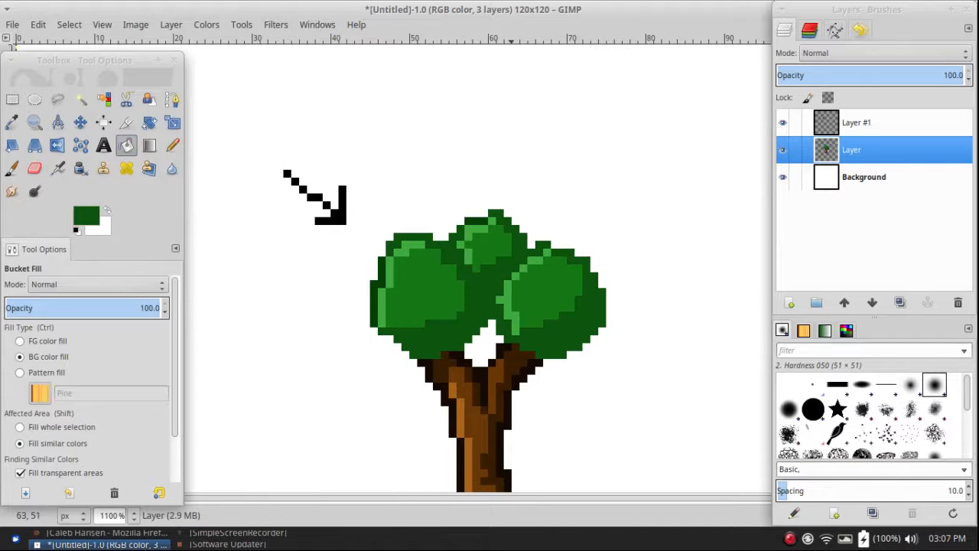
scroll(471, 197, "down", 4)
scroll(494, 259, "up", 4)
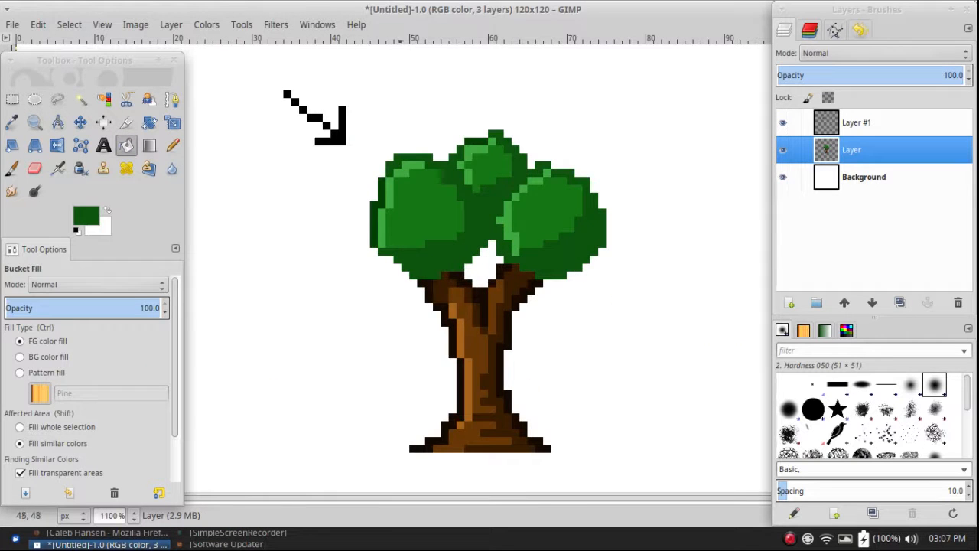
left_click(373, 224)
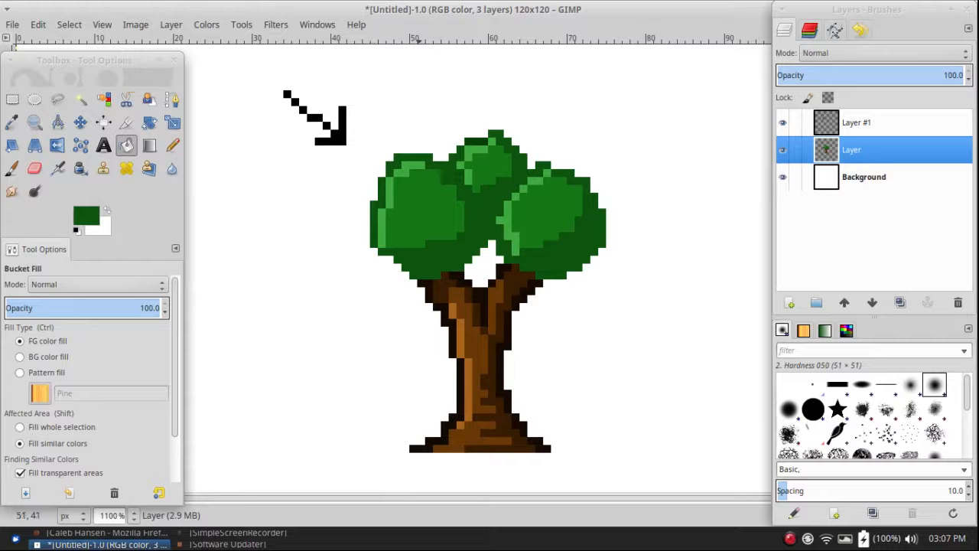
scroll(514, 252, "down", 4)
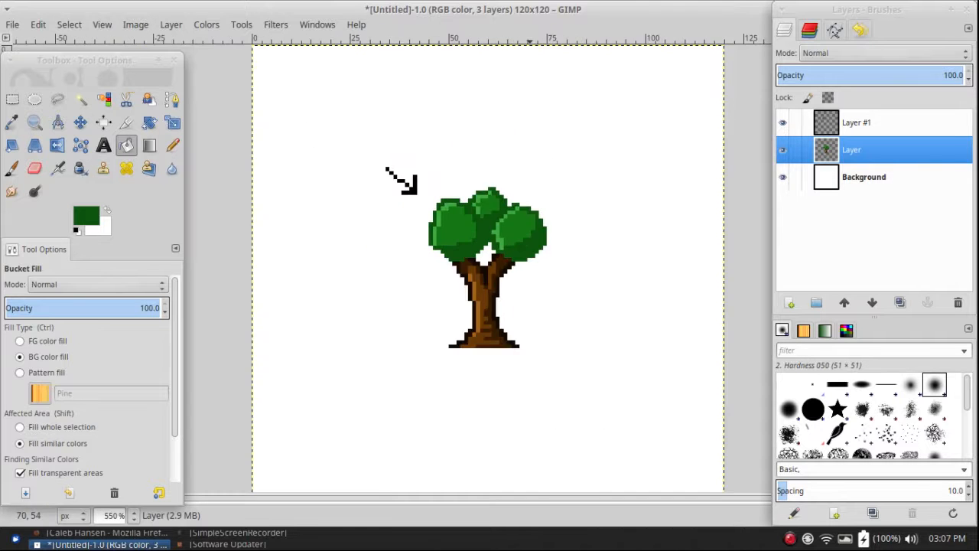
scroll(528, 275, "up", 4)
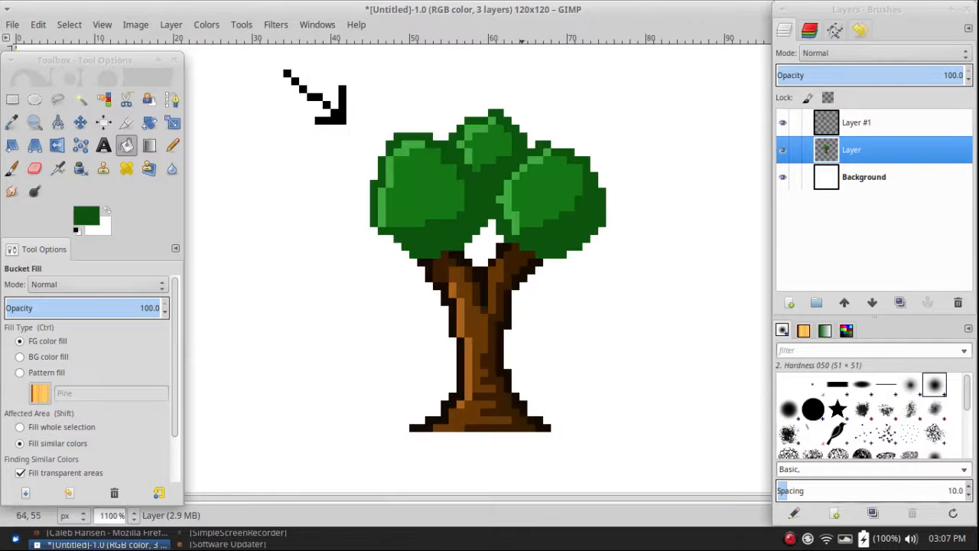
- Darken the foreground green and Bucket Fill the white gap between the two branches beneath the foliage
left_click(86, 215)
left_click_drag(342, 72, 329, 62)
left_click(542, 239)
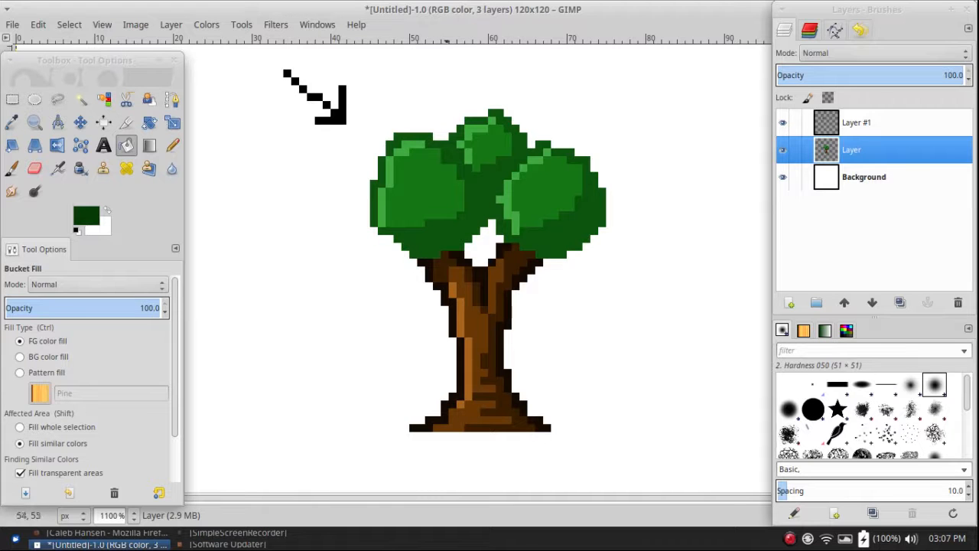
left_click(482, 244)
scroll(489, 249, "down", 2, "ctrl")
scroll(490, 249, "up", 2, "ctrl")
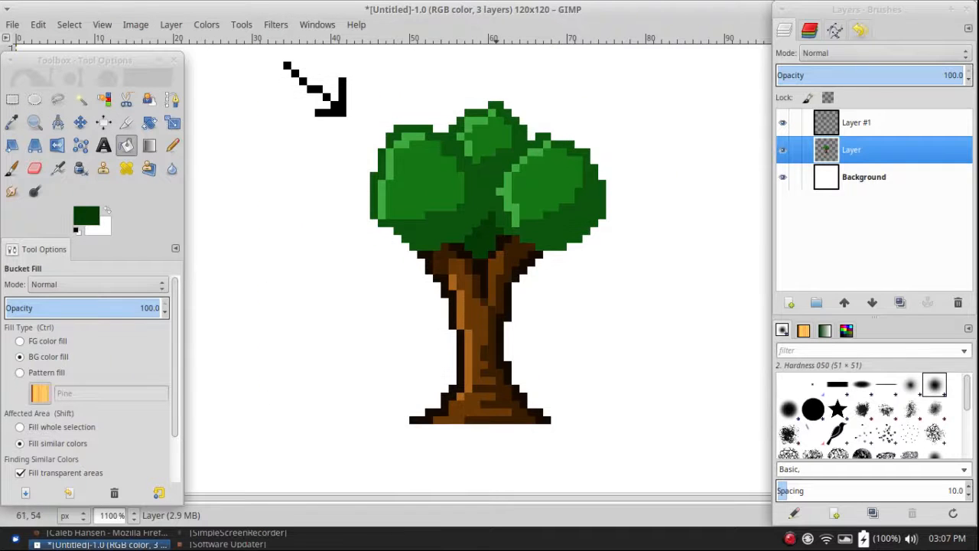
- Darken the foreground green further to 021d02 and Bucket Fill the gap between the branches with it
left_click(86, 215)
left_click_drag(330, 64, 315, 59)
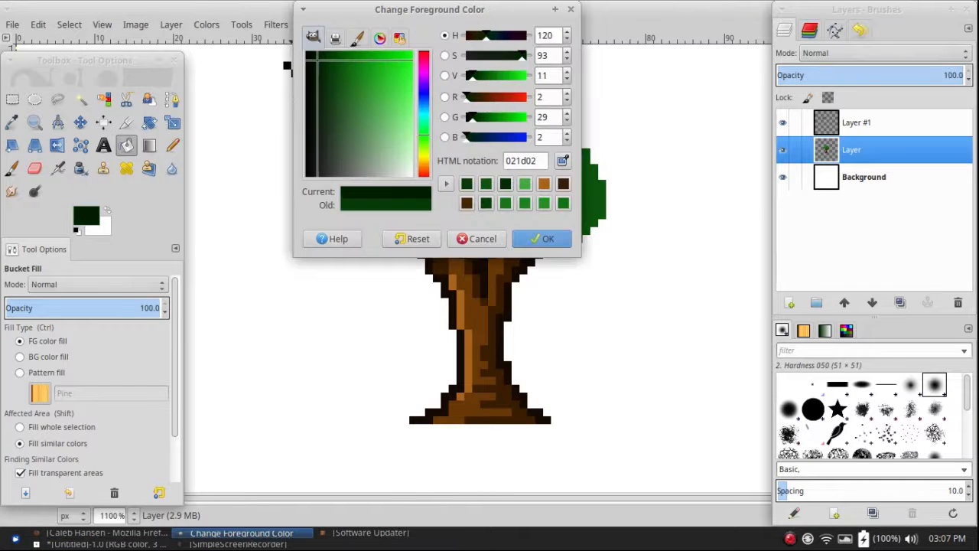
left_click(541, 238)
left_click(487, 234)
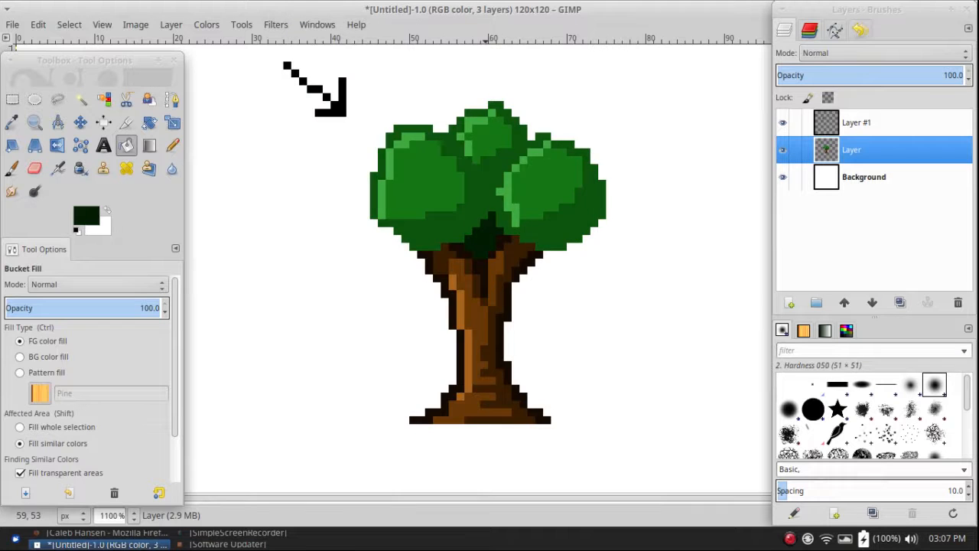
scroll(523, 252, "down", 6, "ctrl")
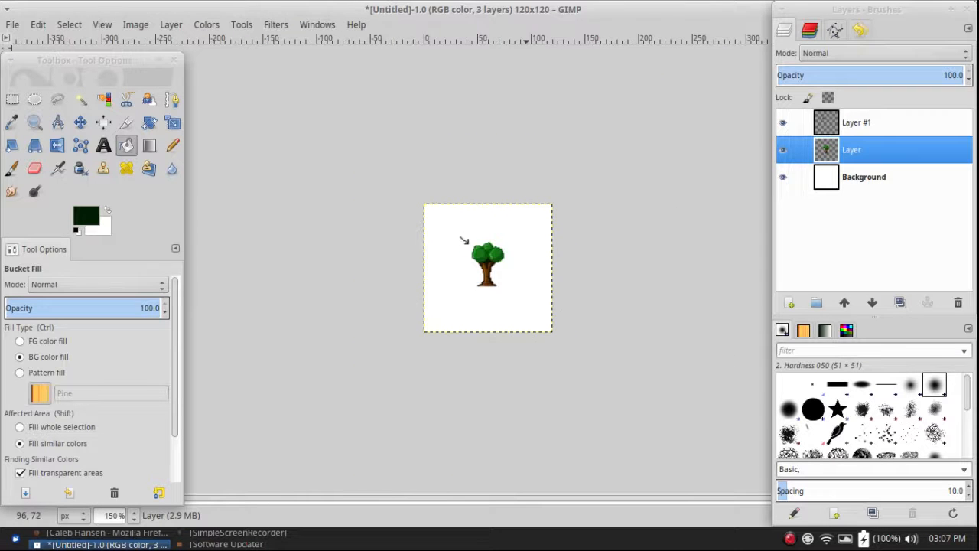
scroll(459, 236, "up", 1, "ctrl")
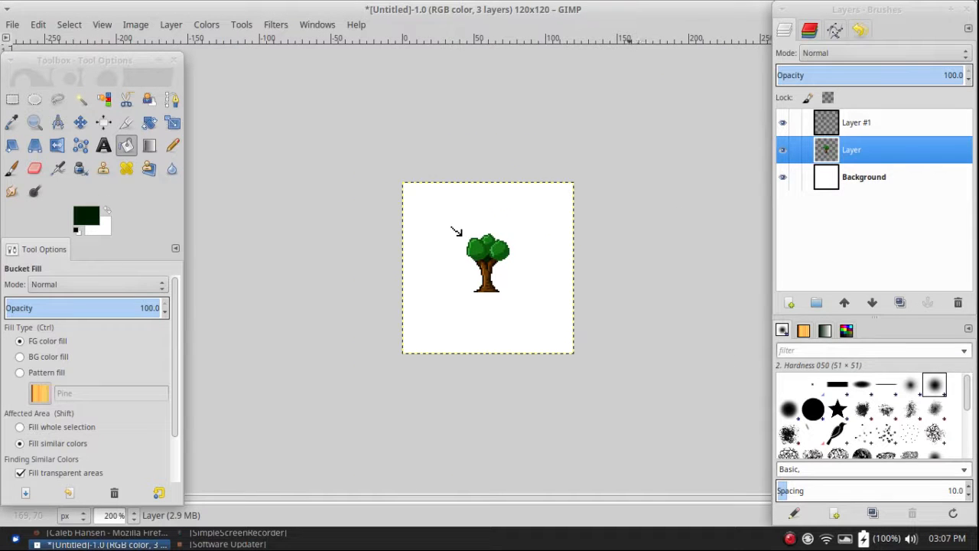
scroll(493, 254, "up", 6, "ctrl")
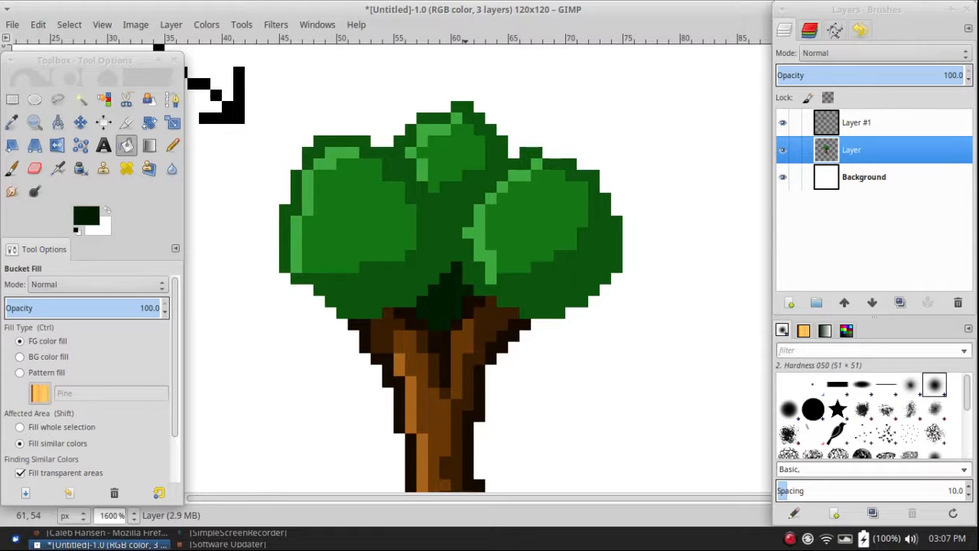
- Shift the dark foreground green to full saturation, undo the previous fill, and Bucket Fill the gap between the branches again
left_click(87, 216)
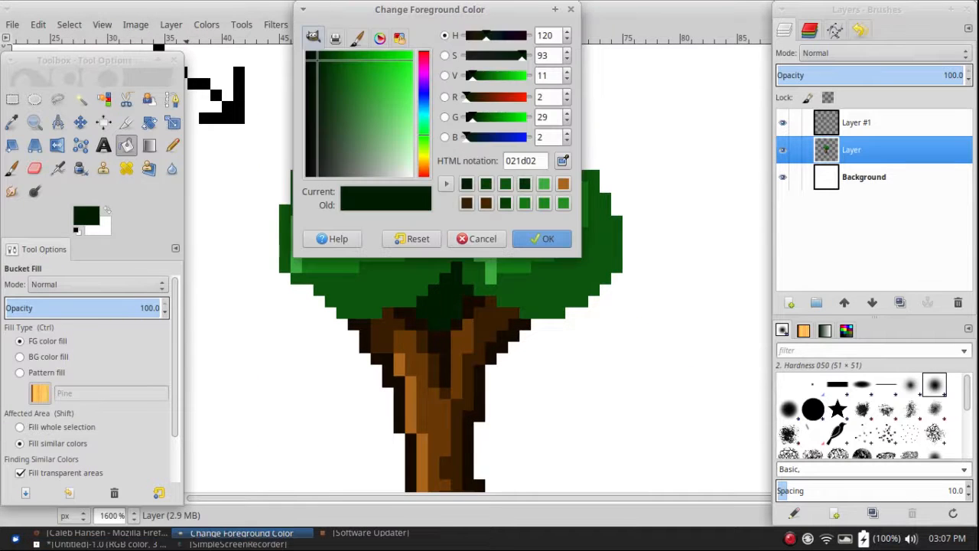
left_click_drag(317, 60, 317, 52)
left_click(541, 239)
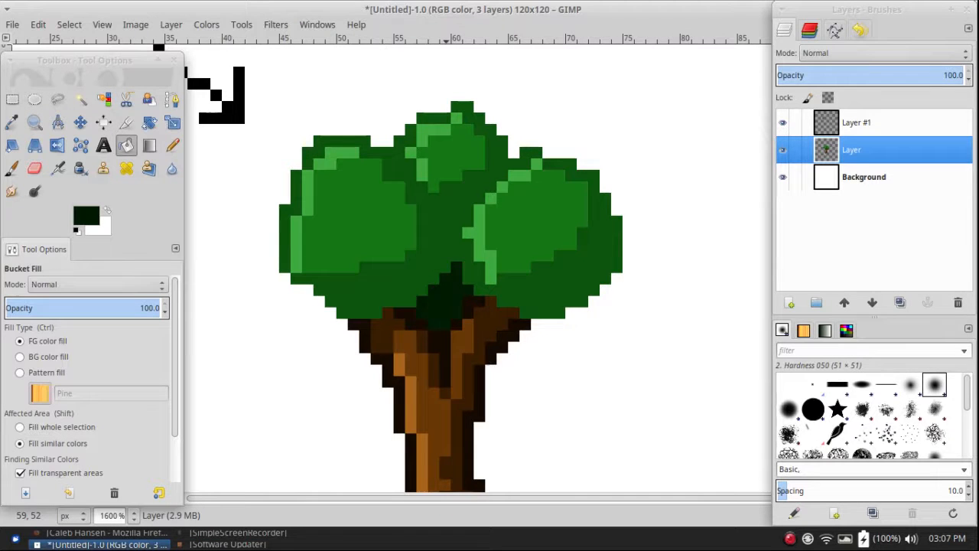
key("ctrl+z")
left_click(448, 302)
scroll(454, 301, "down", 5)
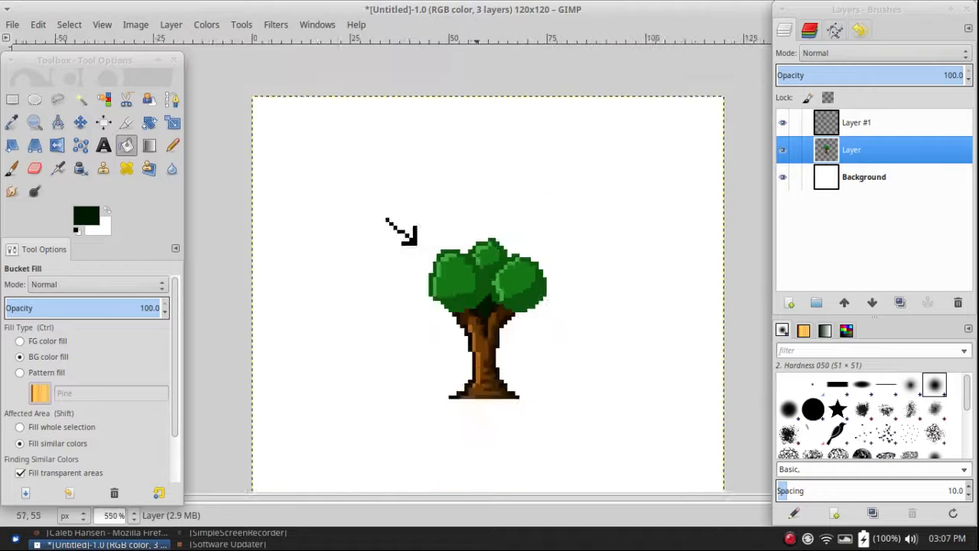
key("4")
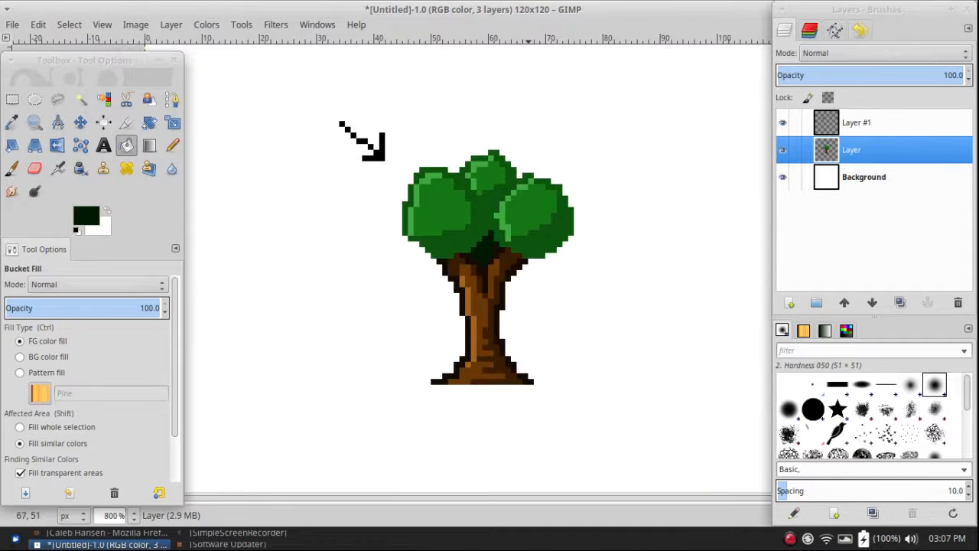
- Try a dark green Pencil stroke down the right foliage clump's outer edge, and undo it
key("n")
scroll(588, 301, "up", 4)
scroll(596, 191, "up", 3)
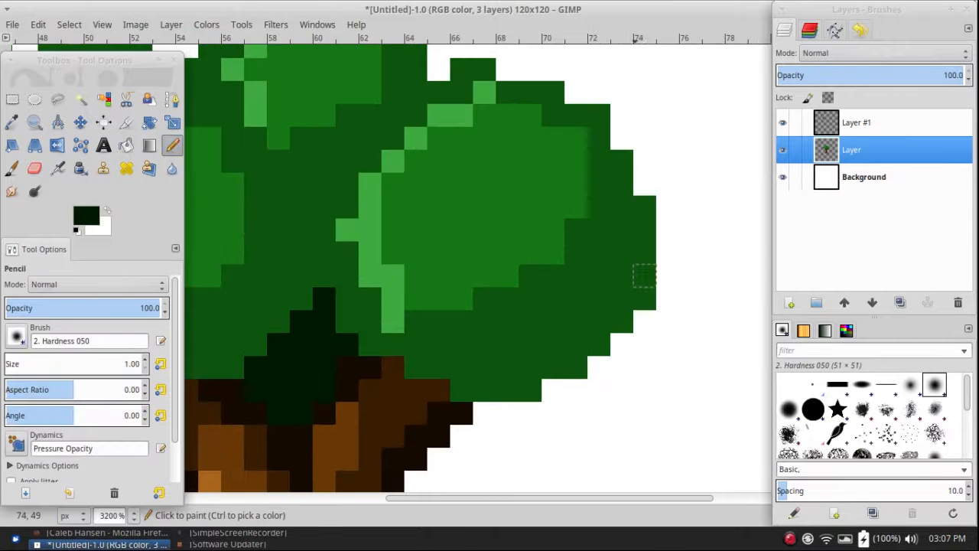
mouse_move(644, 230)
left_mouse_down()
mouse_move(644, 205)
mouse_move(644, 279)
left_mouse_up()
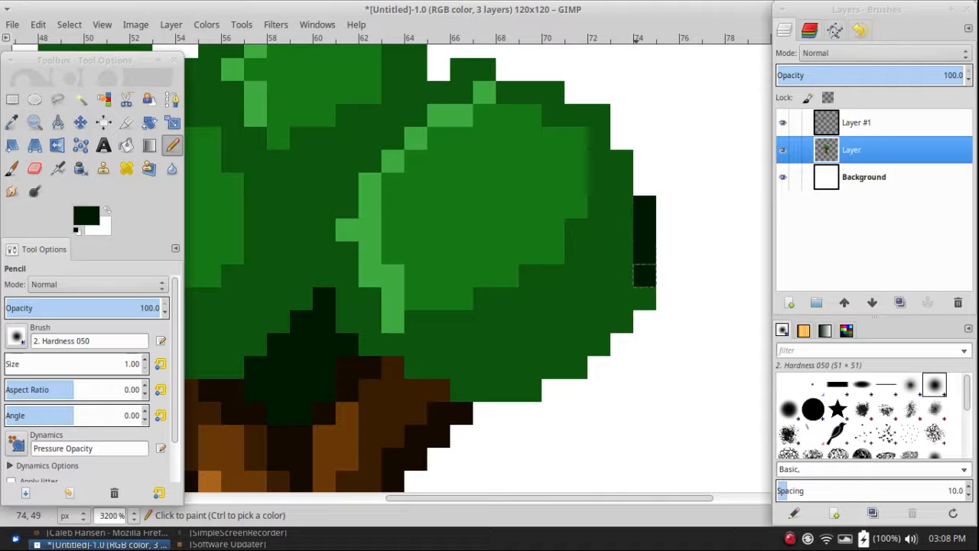
key("ctrl+z")
- Sample the foliage's shadow green, darken it to 032f03, try a stroke down the right clump's outer edge, and undo it
left_click(618, 237, "ctrl")
left_click(86, 215)
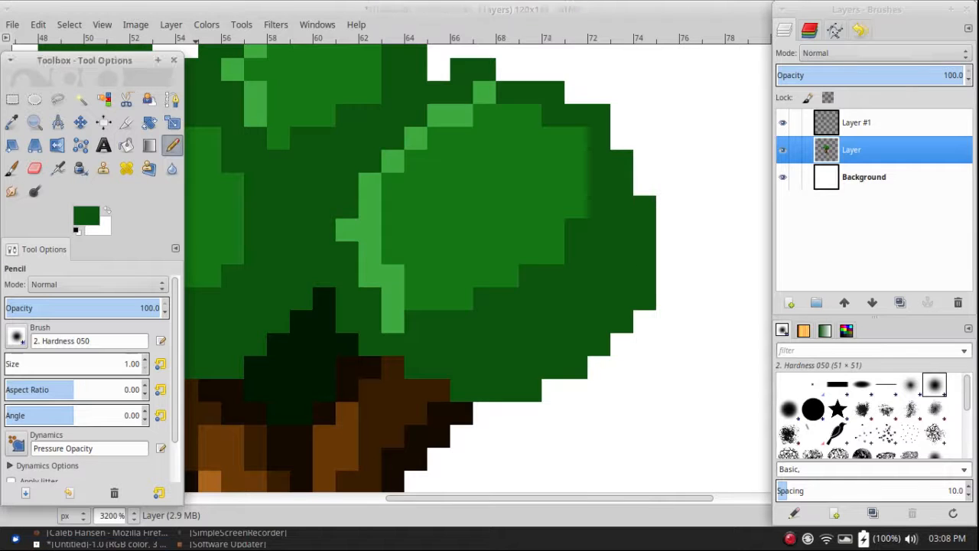
left_click(334, 63)
left_click_drag(334, 63, 325, 60)
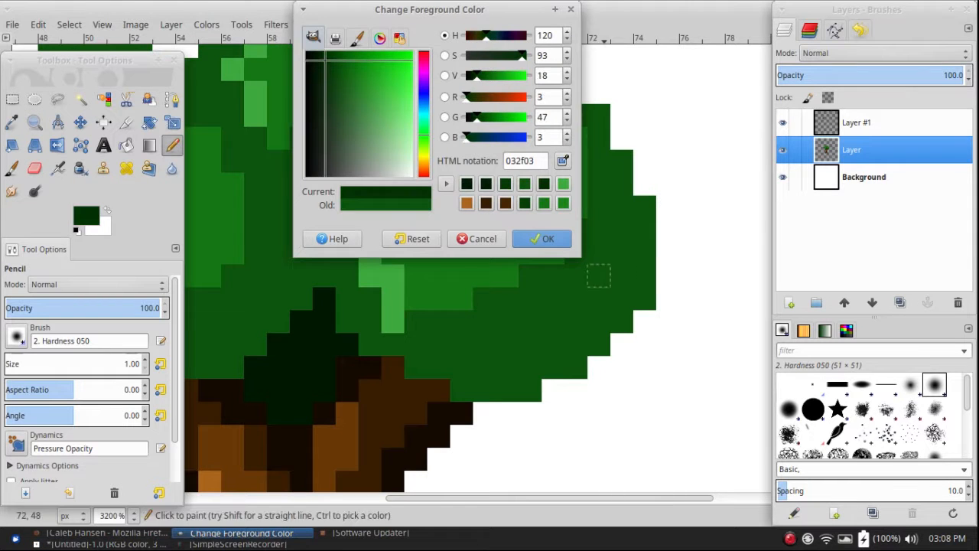
left_click(542, 239)
left_click_drag(645, 207, 645, 302)
key("ctrl+z")
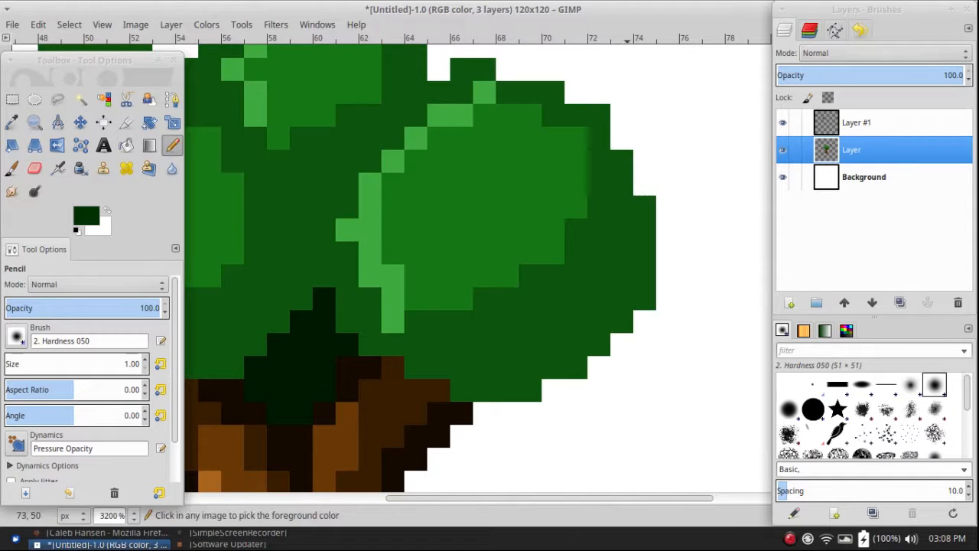
- Sample the dark green between the branches and pencil it along the right clump's outer and lower edge to the branch
left_click(322, 300, "ctrl")
mouse_move(644, 207)
left_mouse_down()
mouse_move(645, 298)
mouse_move(622, 275)
mouse_move(622, 298)
mouse_move(620, 252)
left_mouse_up()
left_click(621, 298)
mouse_move(599, 298)
left_mouse_down()
mouse_move(599, 344)
mouse_move(598, 321)
mouse_move(575, 321)
mouse_move(576, 367)
mouse_move(530, 368)
mouse_move(530, 344)
mouse_move(530, 390)
mouse_move(484, 390)
left_mouse_up()
scroll(484, 390, "down", 8)
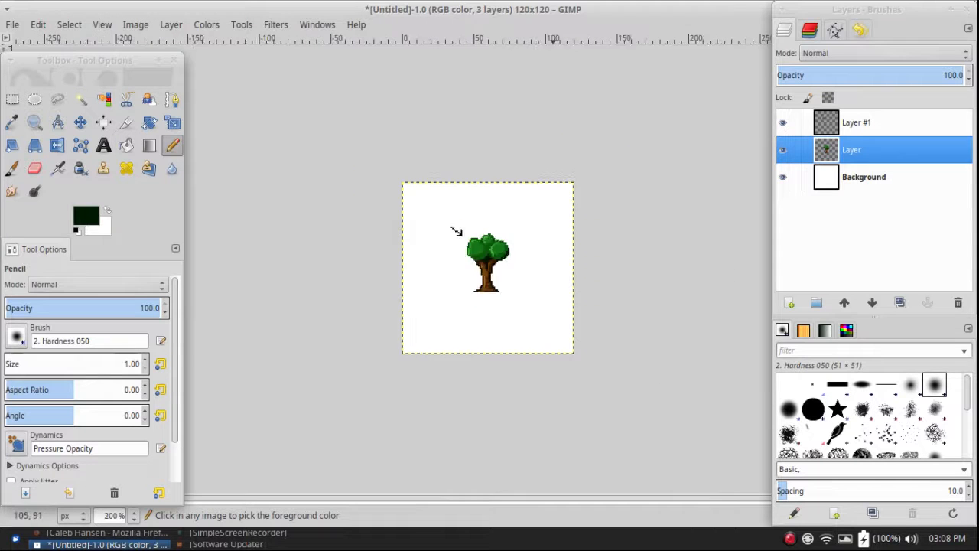
scroll(505, 264, "up", 8)
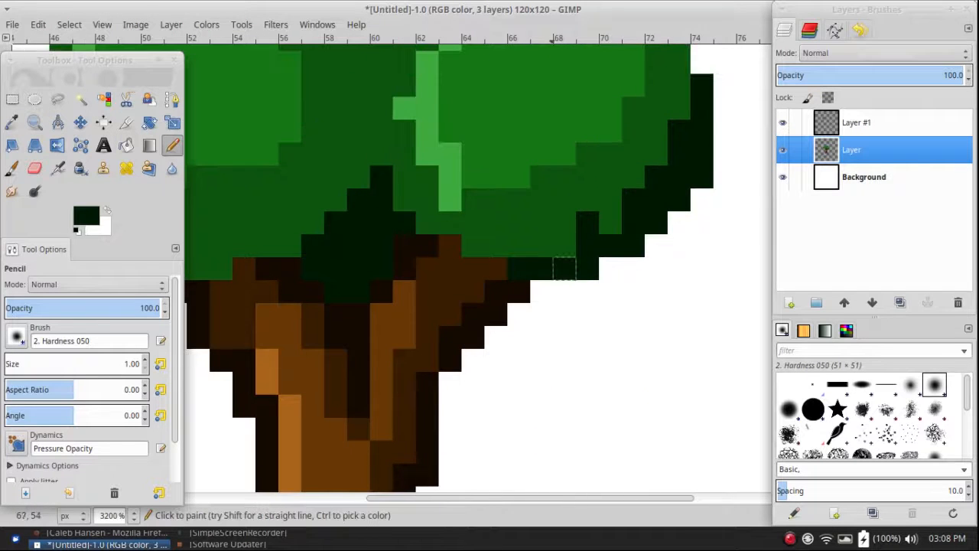
mouse_move(518, 267)
left_mouse_down()
mouse_move(496, 246)
mouse_move(473, 245)
left_mouse_up()
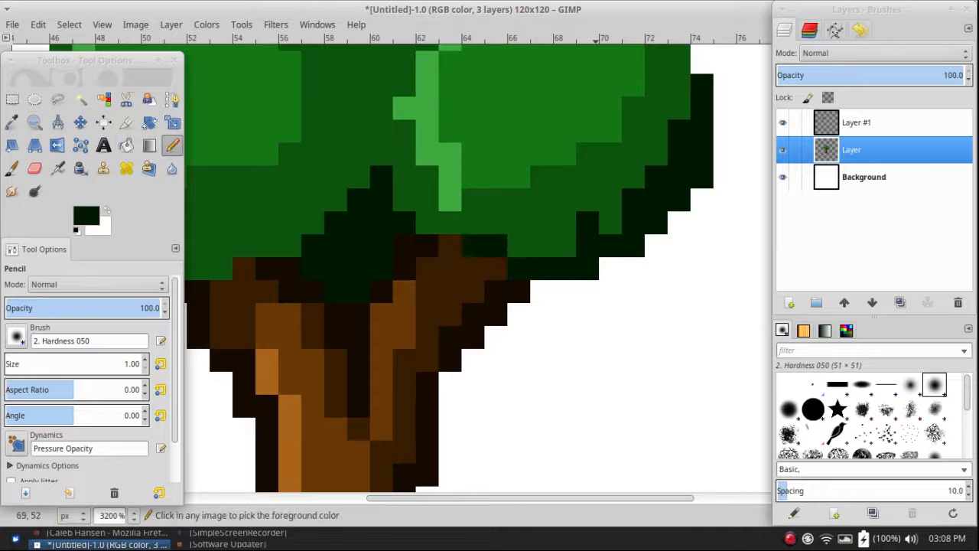
- Repaint the stray dark pixel above the right clump's lower edge with the foliage's shadow green
left_click(564, 223, "ctrl")
left_click(587, 222)
left_click(588, 245, "ctrl")
- Examine the right clump's dark edge shading at close and distant zoom levels
scroll(425, 195, "down", 6)
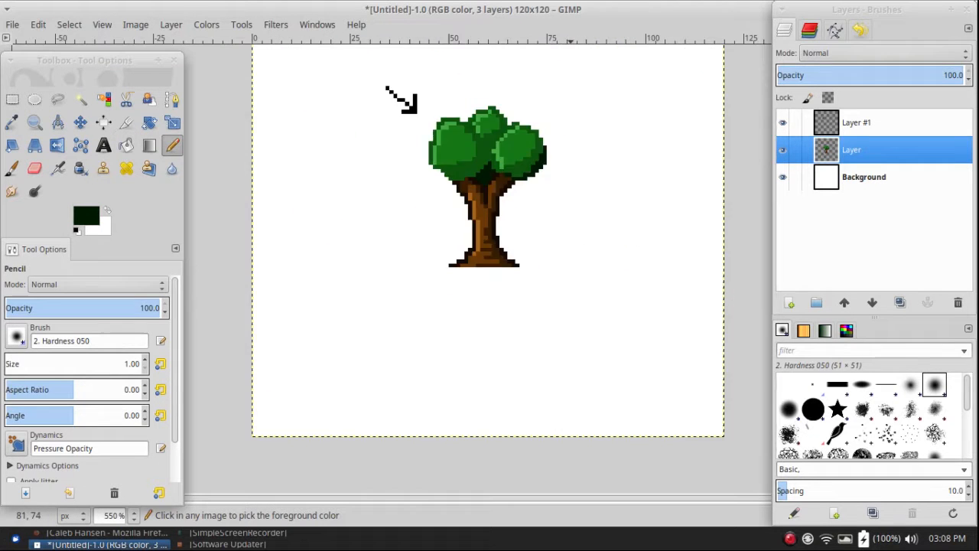
scroll(425, 195, "up", 5)
scroll(439, 213, "down", 6)
scroll(439, 212, "down", 3)
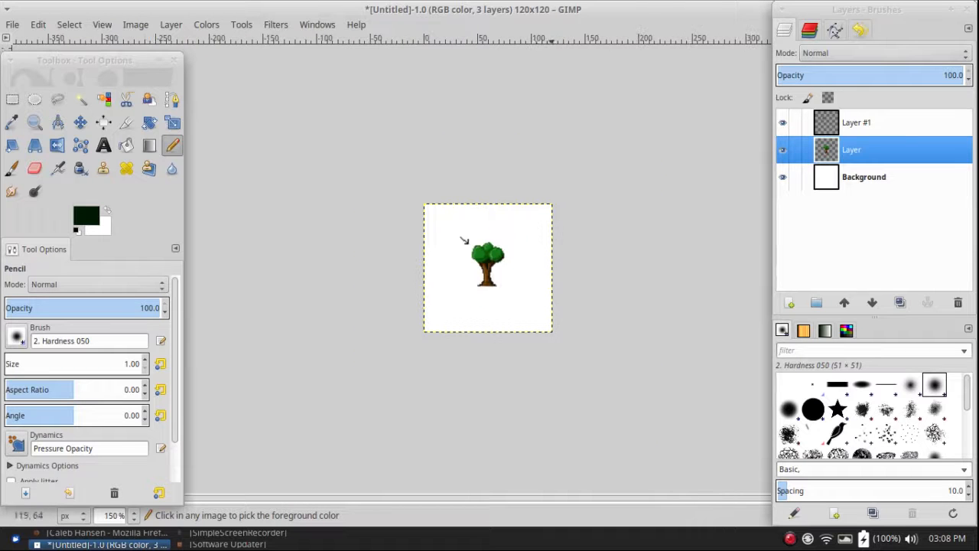
scroll(489, 260, "up", 8)
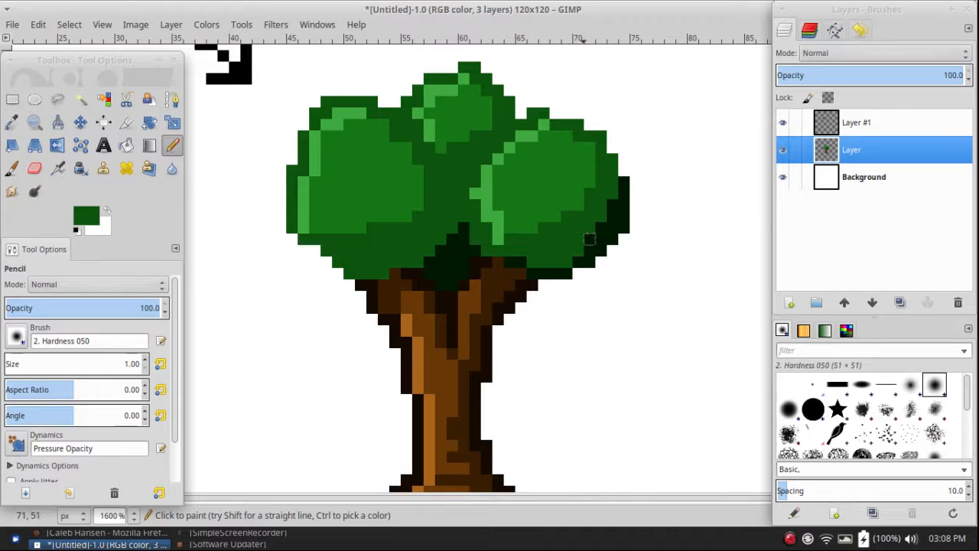
scroll(439, 212, "down", 7)
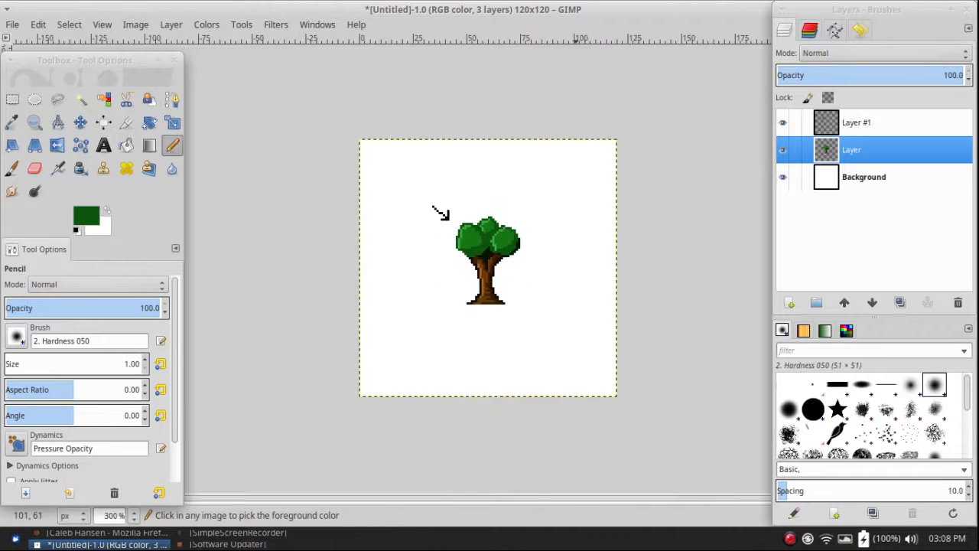
scroll(440, 213, "up", 2)
scroll(439, 212, "up", 7)
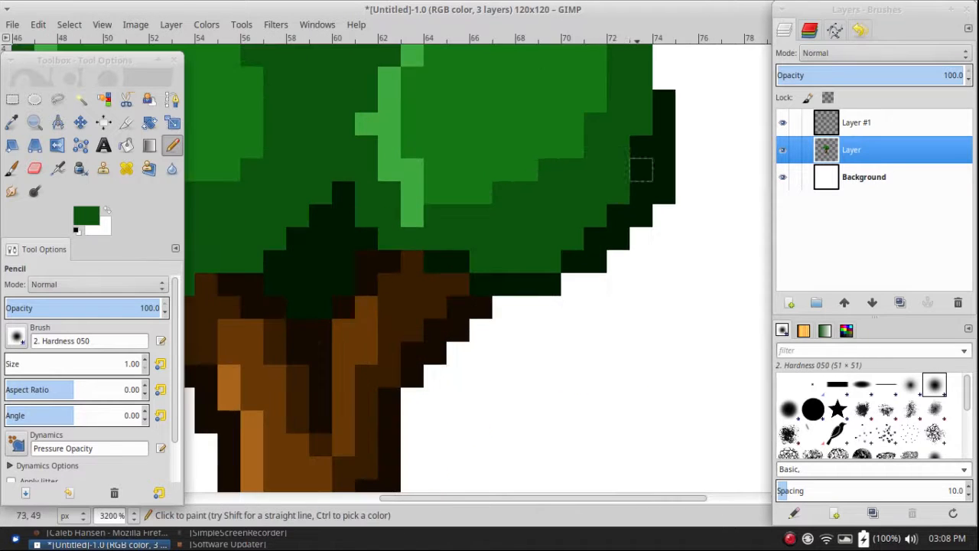
- Sample the darkest green and pencil it along the left clump's lower edge to the gap between the branches
left_click(572, 256, "ctrl")
scroll(572, 251, "down", 3)
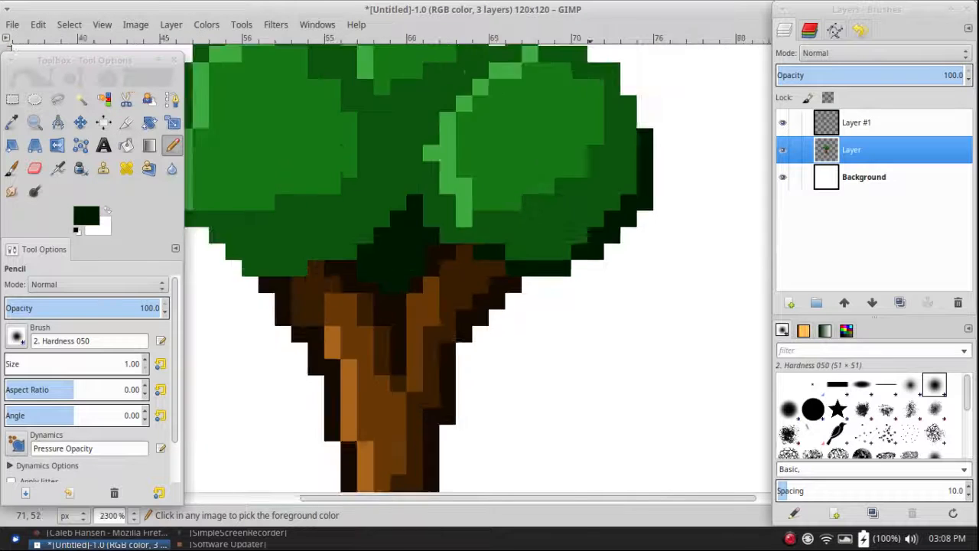
scroll(441, 233, "up", 2)
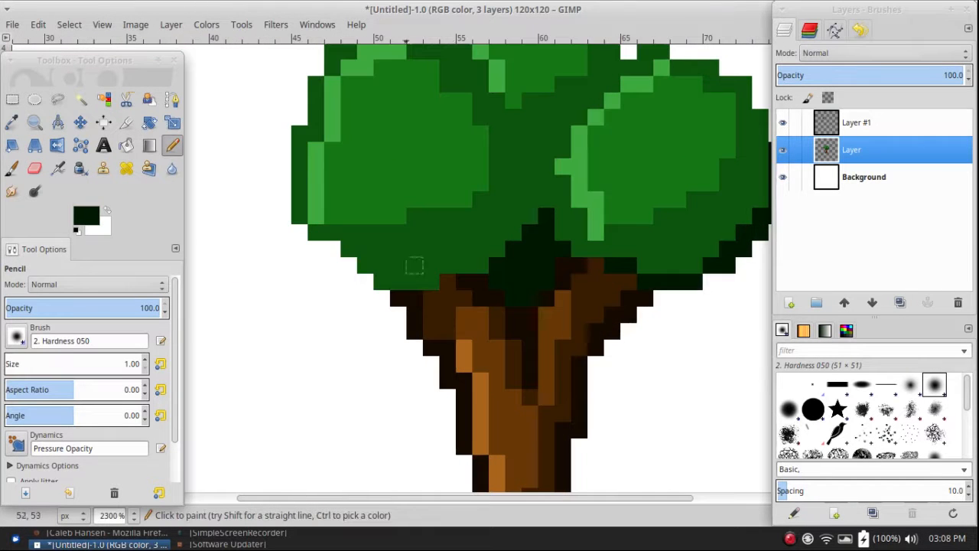
left_click(365, 264)
mouse_move(382, 264)
left_mouse_down()
mouse_move(383, 279)
mouse_move(430, 278)
mouse_move(447, 265)
left_mouse_up()
left_click(348, 250)
left_click(464, 265)
- Examine the whole tree's shadows and foliage outline against the light direction at several zoom levels
scroll(464, 264, "down", 6)
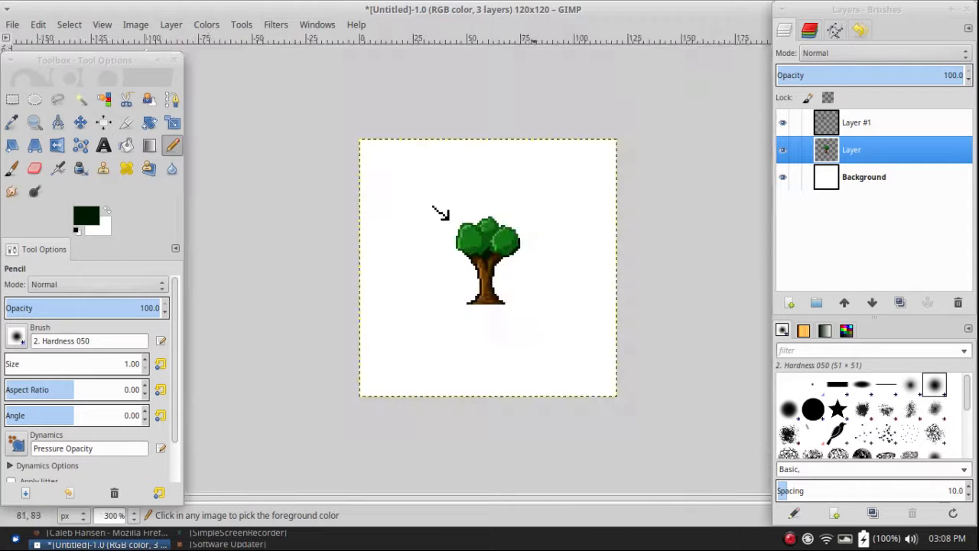
scroll(464, 264, "down", 1)
scroll(489, 253, "up", 3)
scroll(502, 265, "up", 3)
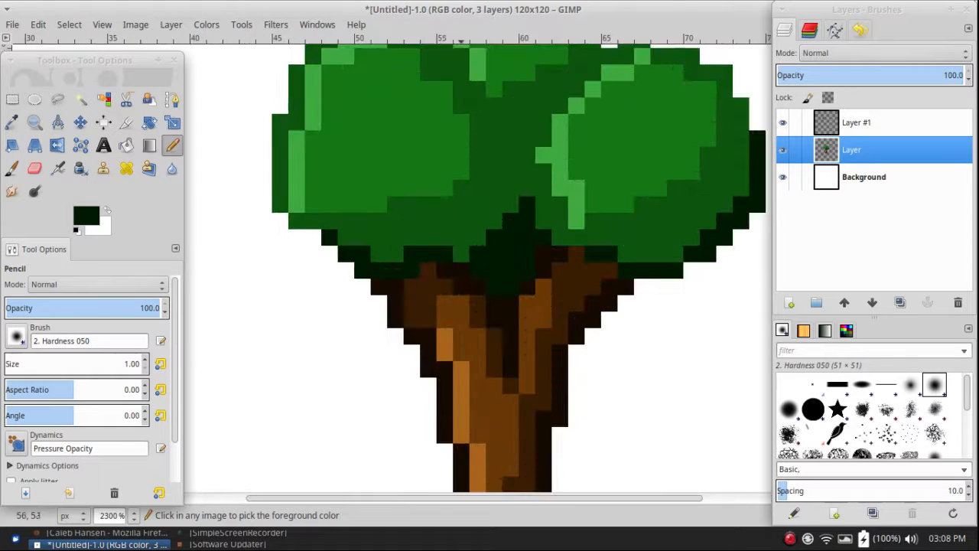
scroll(501, 265, "down", 6)
scroll(441, 214, "down", 1)
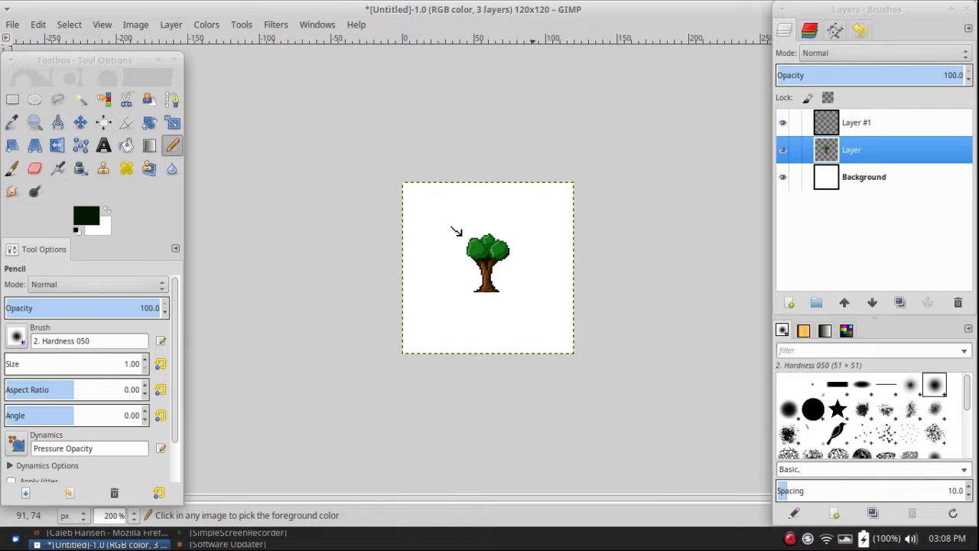
scroll(493, 265, "down", 1)
scroll(492, 265, "up", 8)
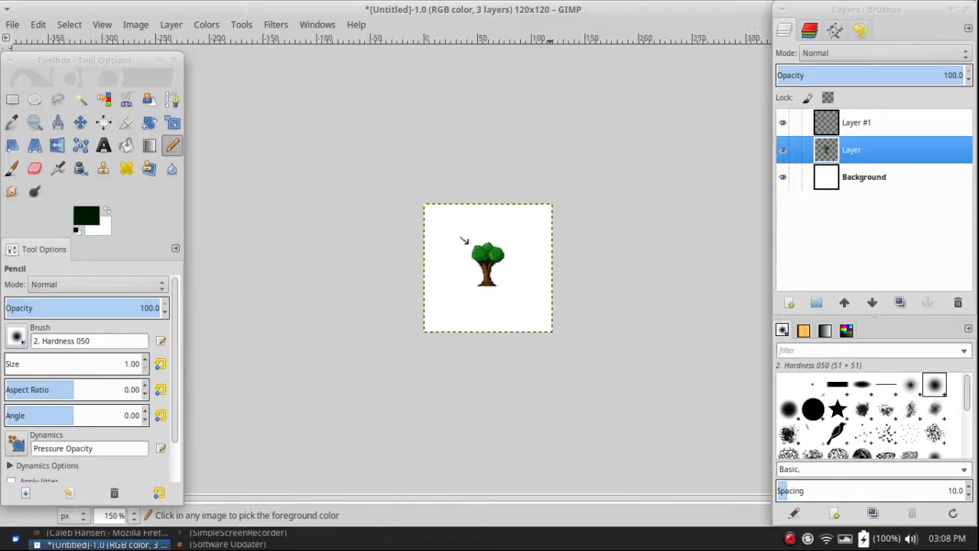
scroll(533, 265, "up", 1)
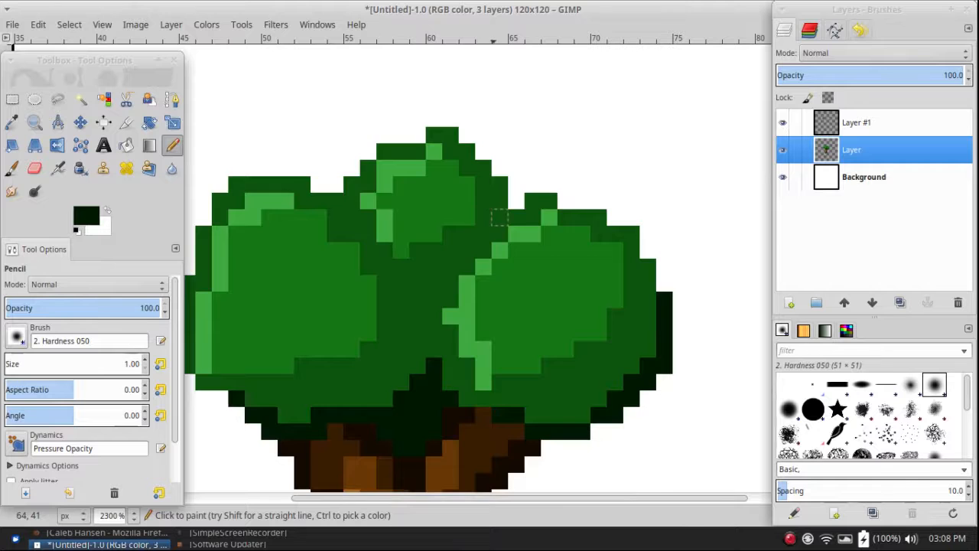
scroll(483, 234, "up", 1)
scroll(482, 238, "down", 2)
scroll(468, 287, "up", 1)
scroll(417, 266, "down", 9)
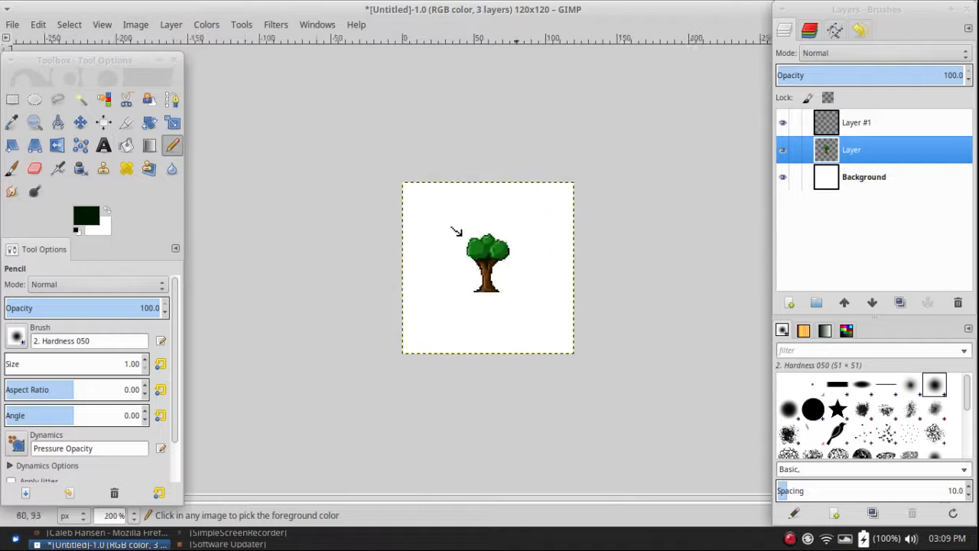
scroll(488, 257, "up", 7)
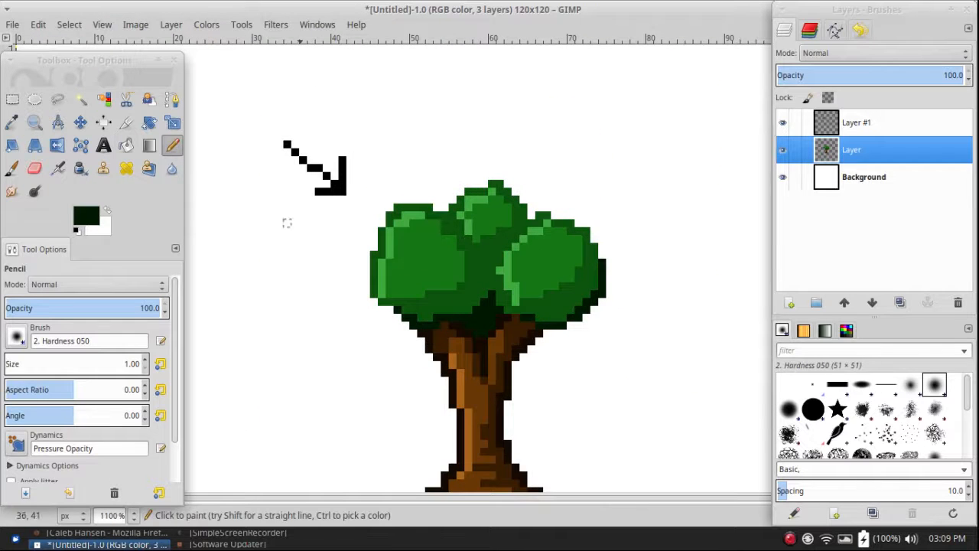
- Sample the light highlight green and pencil scattered highlight pixels inside the left and top foliage clumps
left_click(389, 246, "ctrl")
left_click(413, 262)
left_click_drag(429, 247, 415, 254)
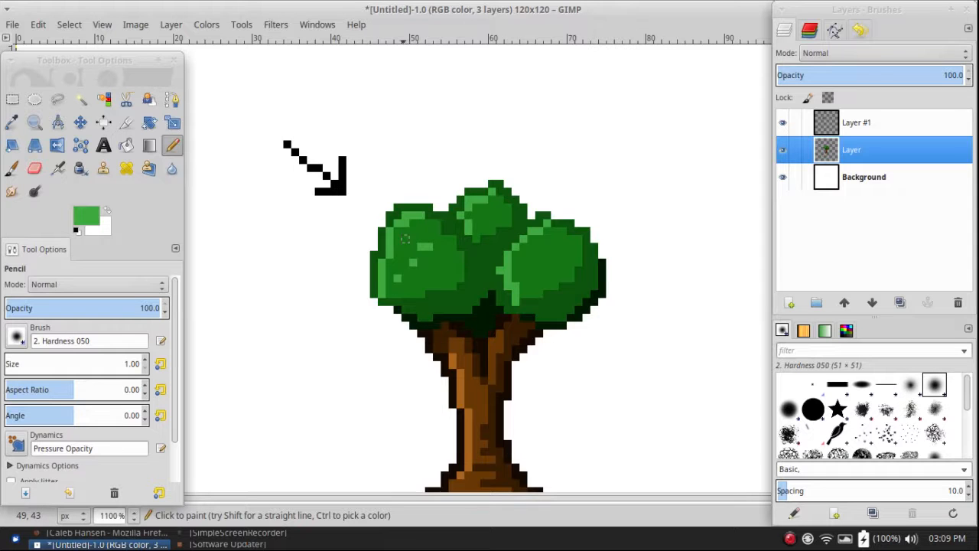
left_click(452, 262)
left_click(435, 263)
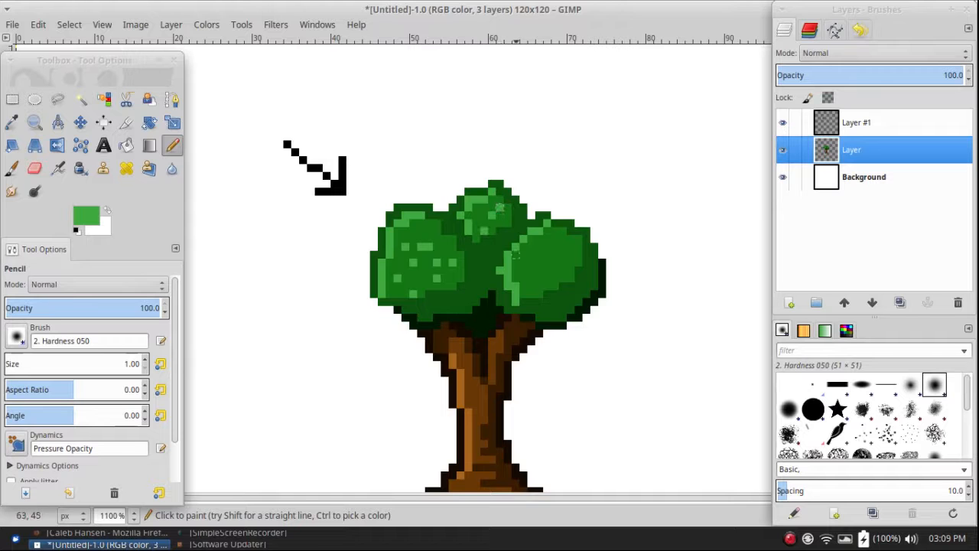
- Pencil scattered light green pixels over the right foliage clump, its outer edge and the shadow area between the clumps
scroll(484, 229, "down", 7)
scroll(497, 253, "up", 6)
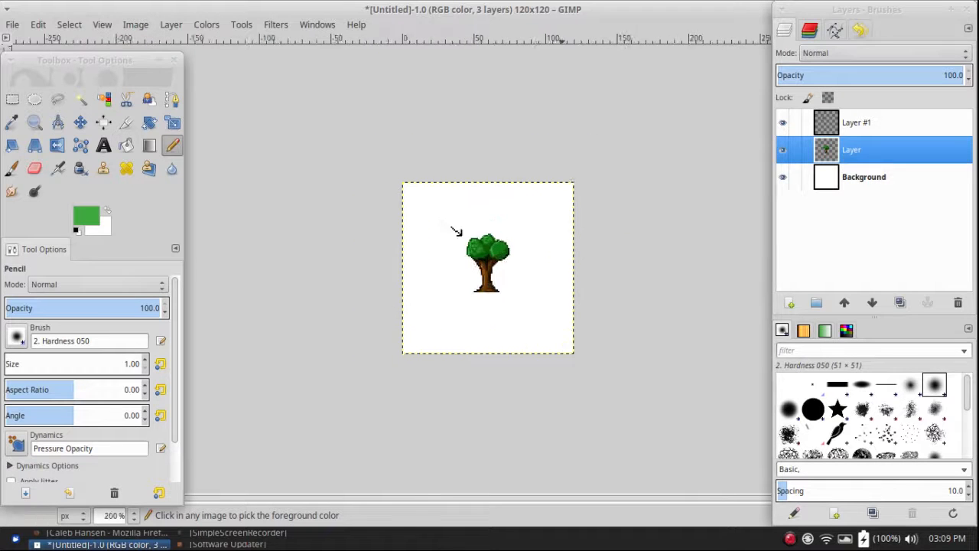
left_click(538, 270)
left_click(563, 279)
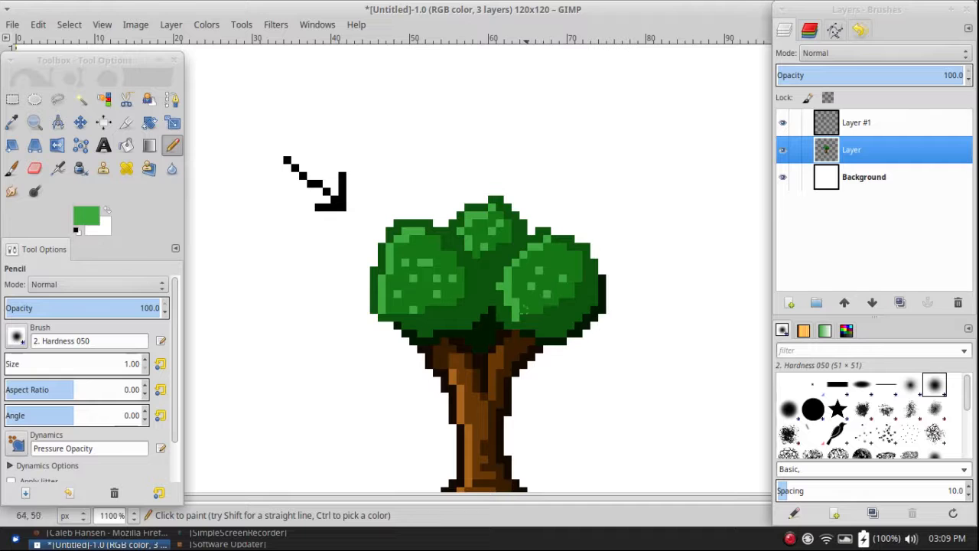
left_click(570, 262)
left_click(470, 286)
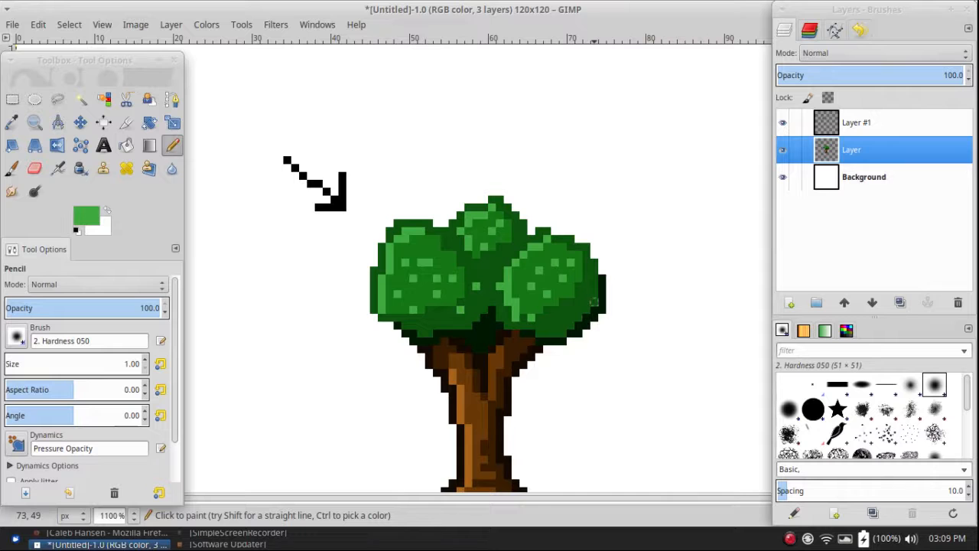
scroll(589, 308, "down", 5, "ctrl")
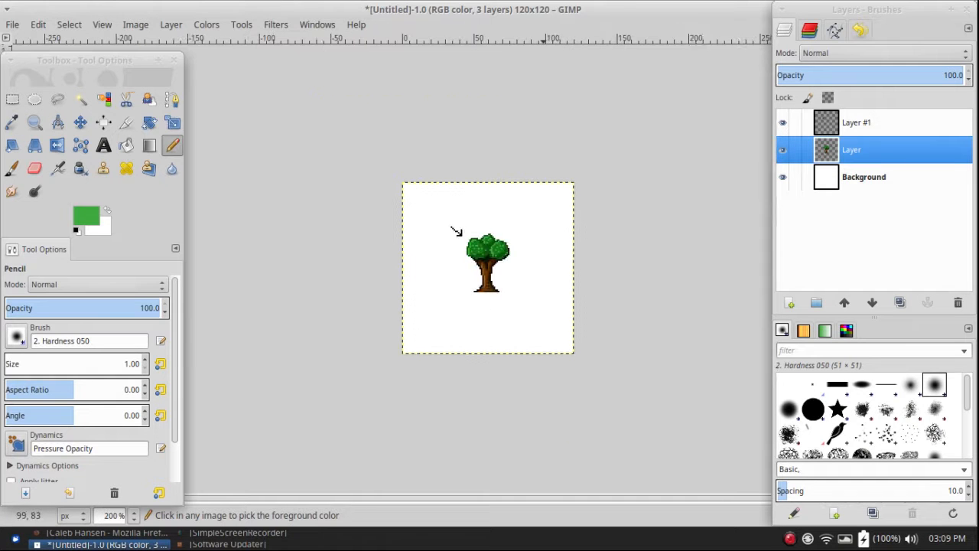
scroll(547, 304, "up", 3, "ctrl")
scroll(546, 304, "up", 3, "ctrl")
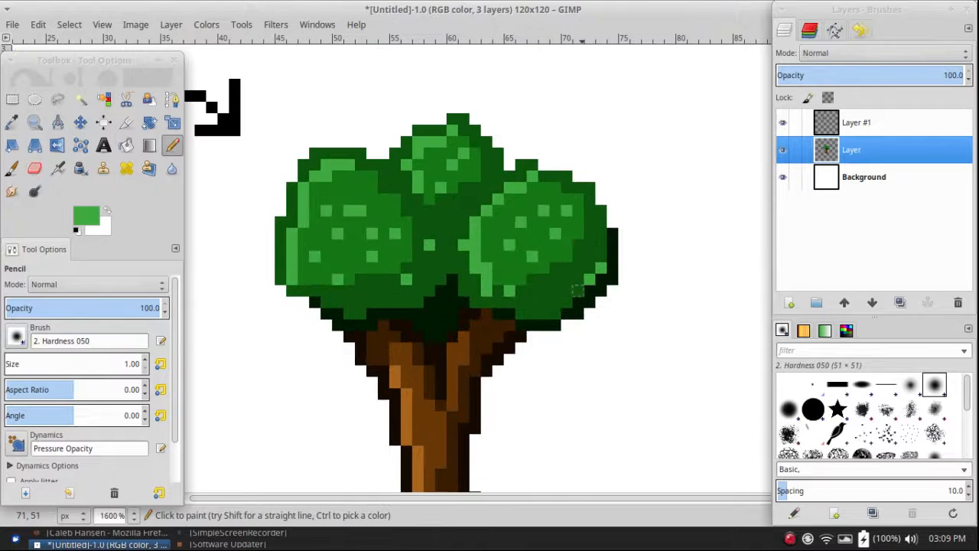
scroll(543, 312, "down", 6, "ctrl")
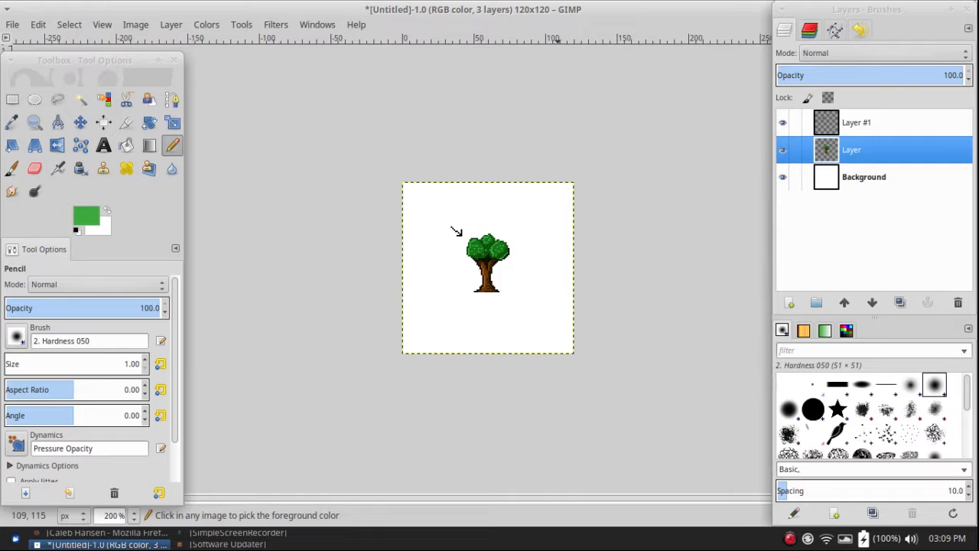
scroll(536, 306, "down", 2, "ctrl")
scroll(535, 298, "up", 6, "ctrl")
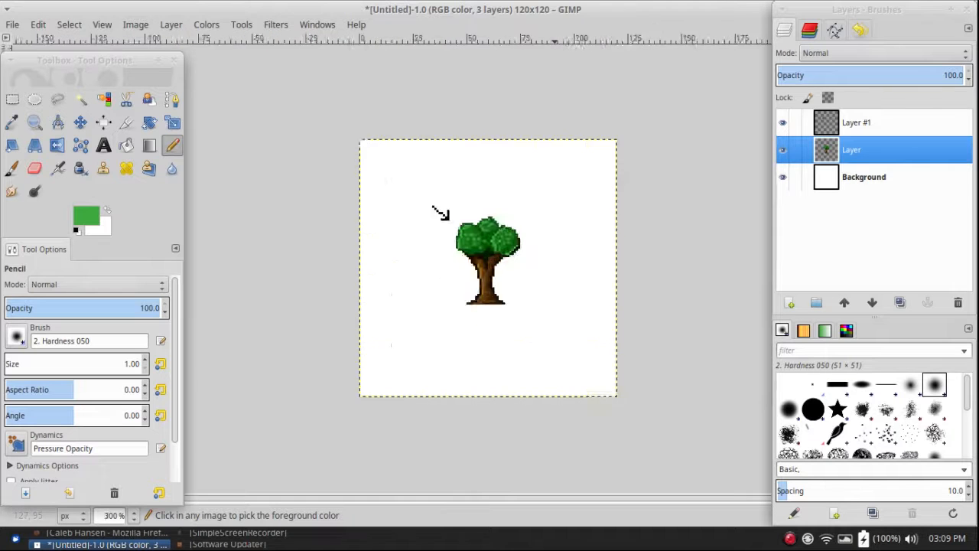
left_click_drag(555, 228, 586, 203)
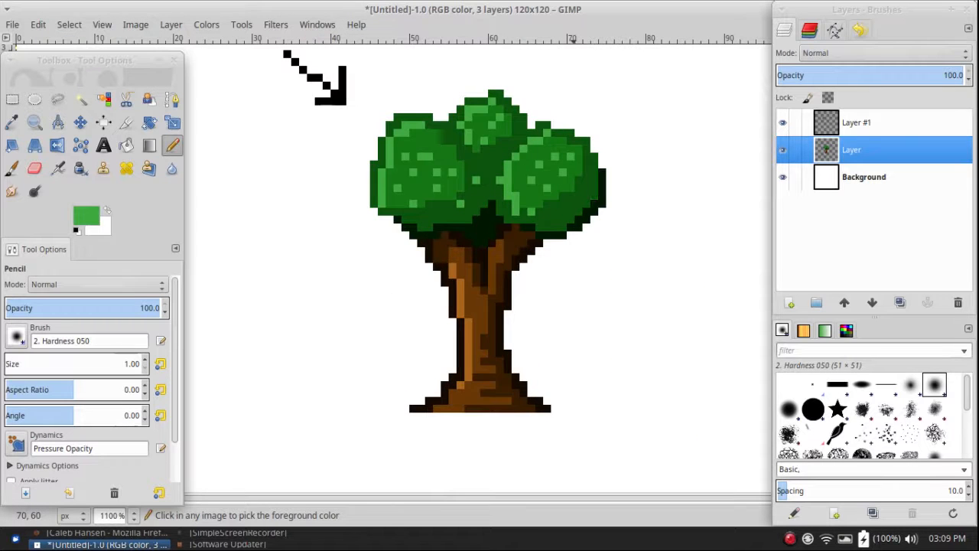
scroll(572, 287, "up", 3)
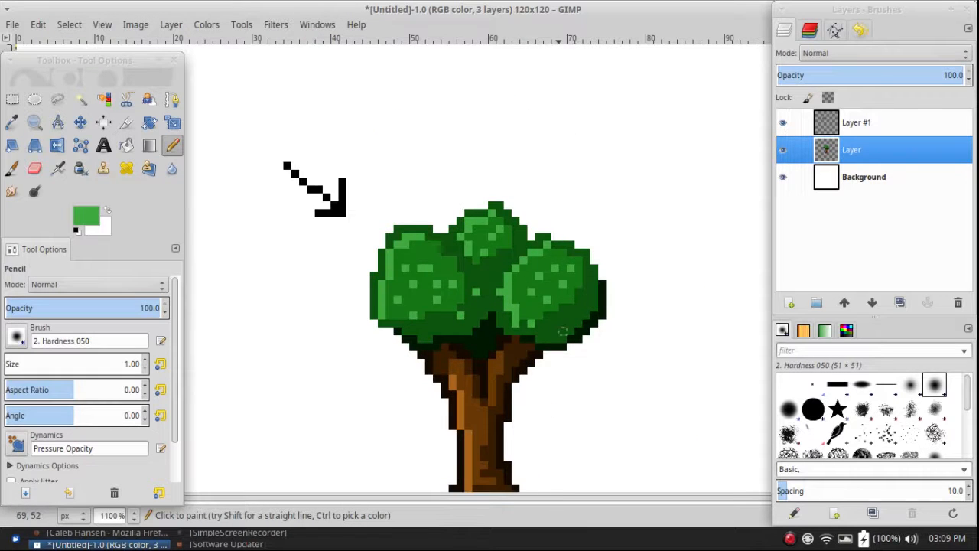
left_click(562, 331, "ctrl")
left_click(86, 217)
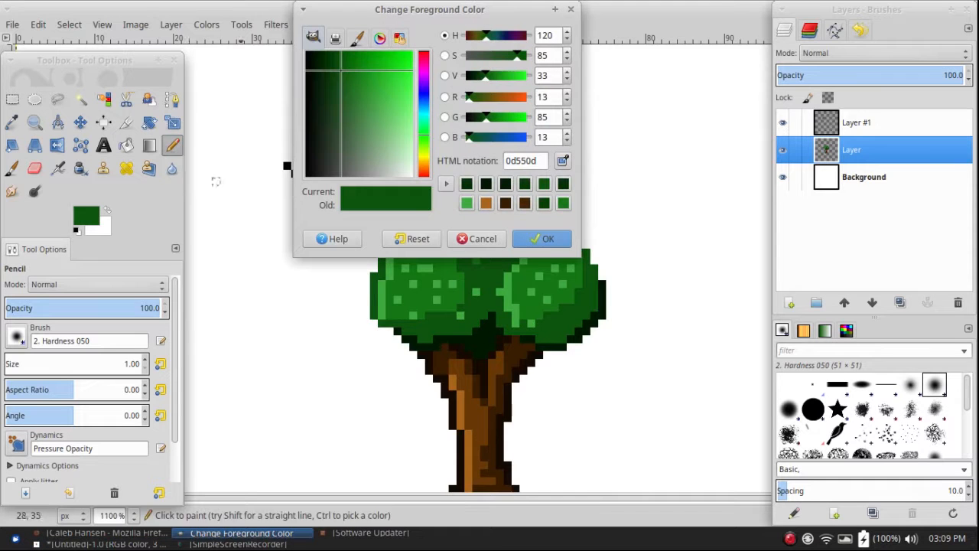
left_click(480, 238)
- Sample the darkest green and pencil scattered single pixels over the shaded parts of the foliage clumps
left_click(539, 323, "ctrl")
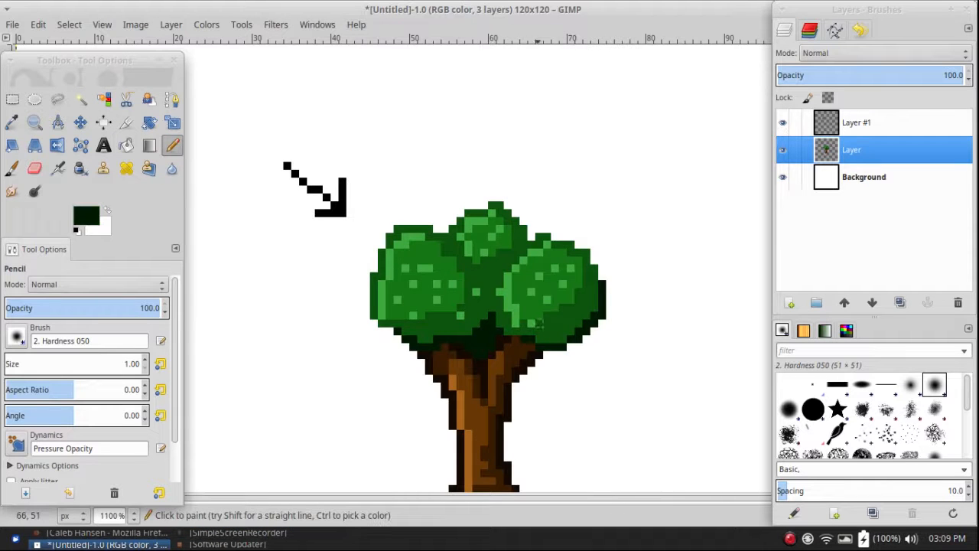
left_click(578, 299)
left_click(453, 253)
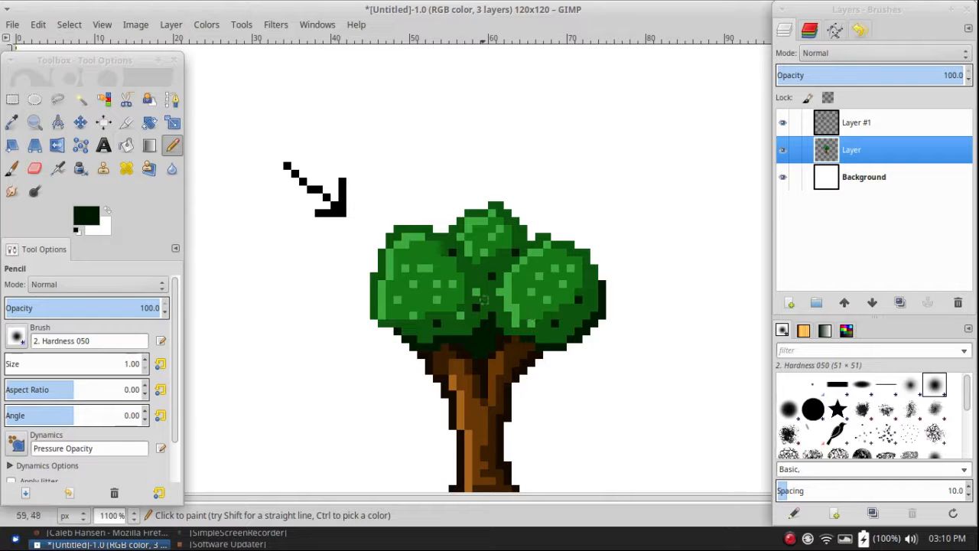
- Pencil a small patch of the darkest green in the gap between the left and right foliage clumps
left_click(484, 277)
left_click(492, 275)
scroll(491, 269, "down", 4)
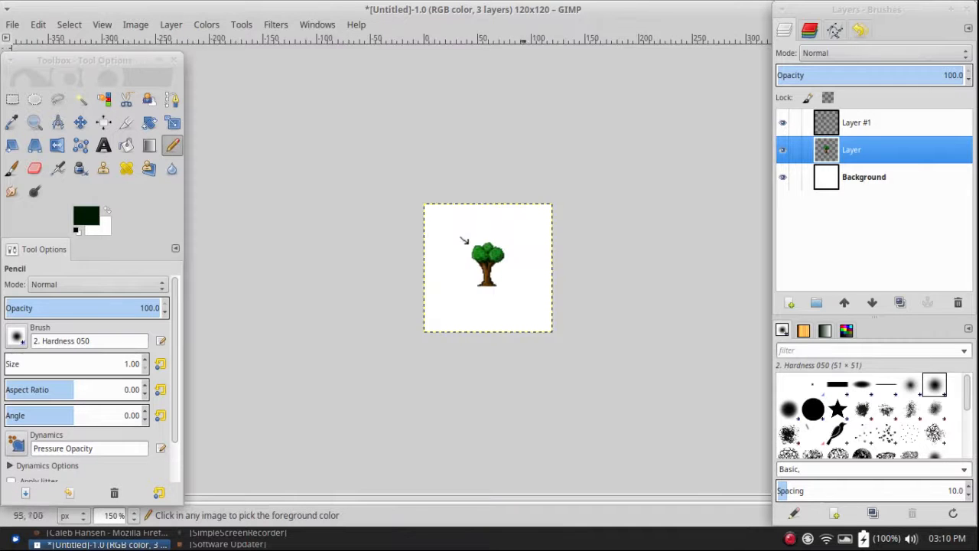
scroll(555, 332, "up", 4)
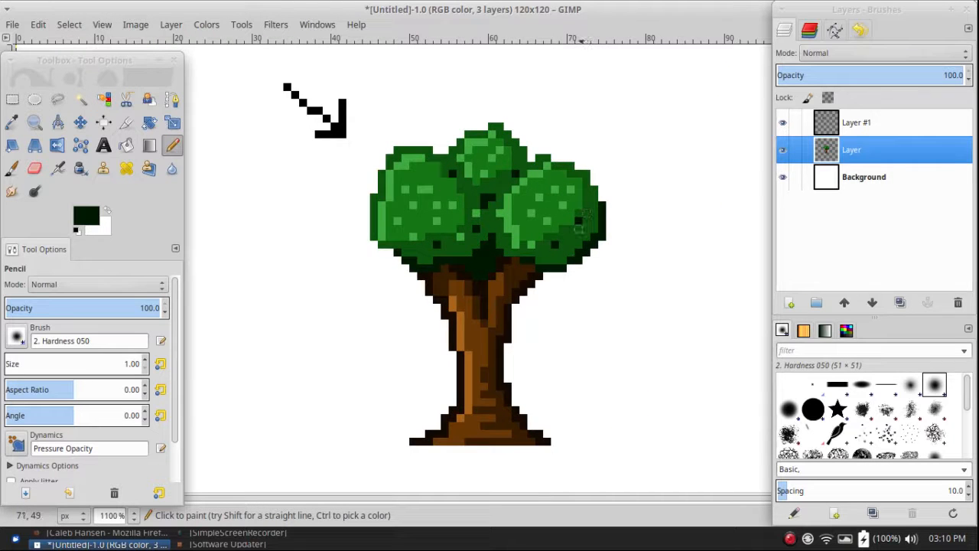
left_click_drag(491, 205, 492, 221)
- Delete Layer #1, which holds the light-direction arrow
scroll(476, 198, "down", 5)
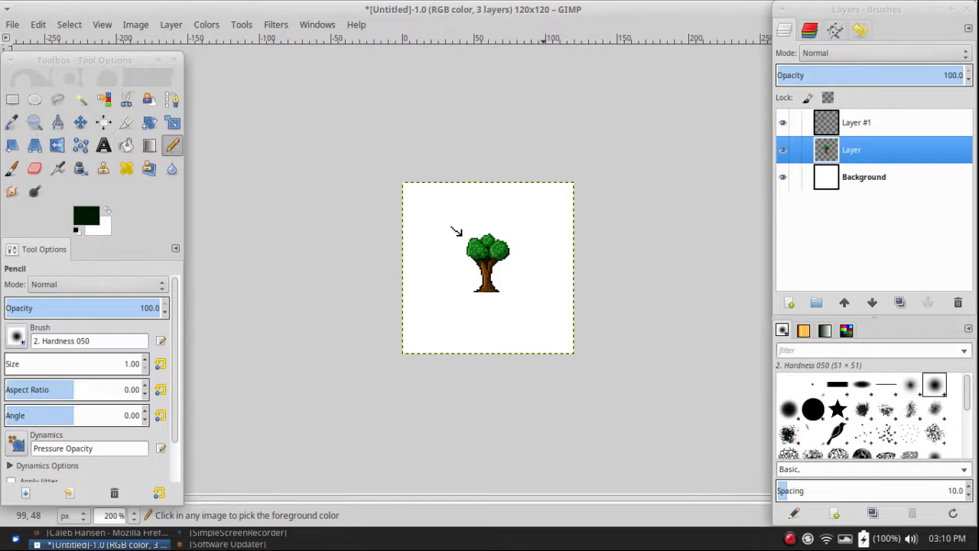
scroll(454, 230, "up", 2)
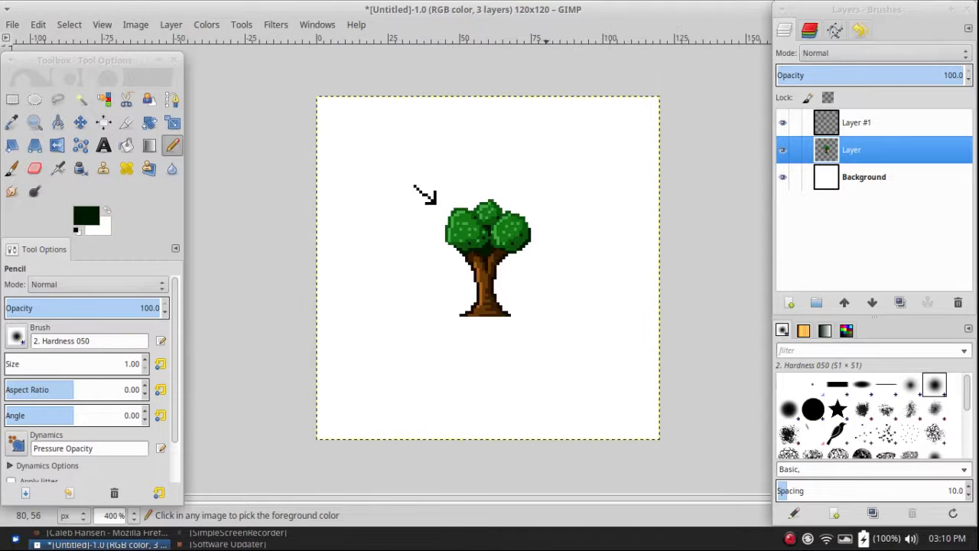
scroll(489, 153, "up", 2)
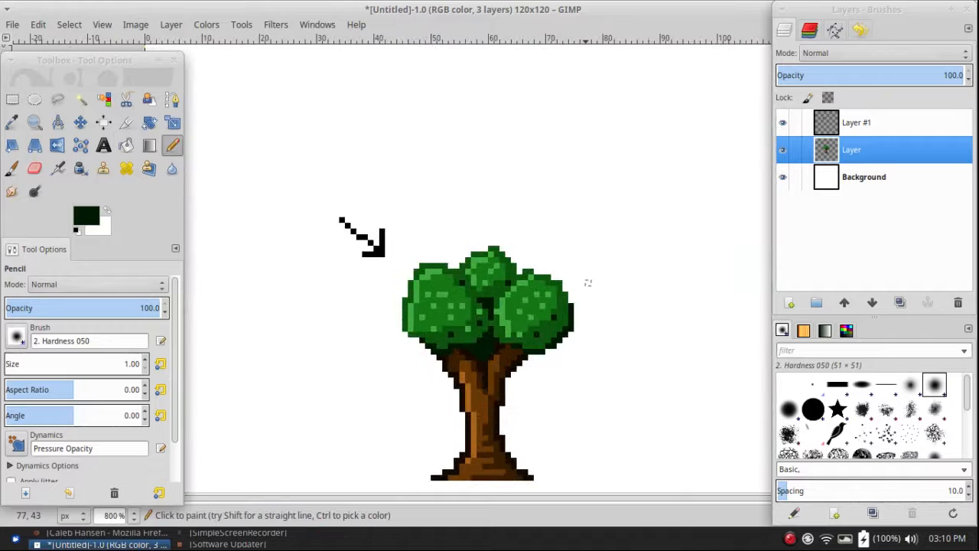
scroll(587, 288, "down", 3)
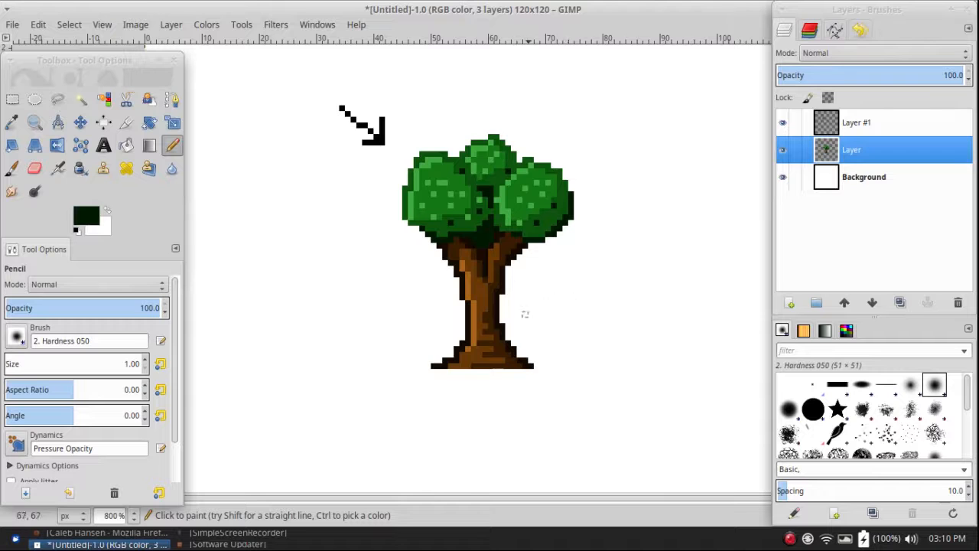
right_click(857, 124)
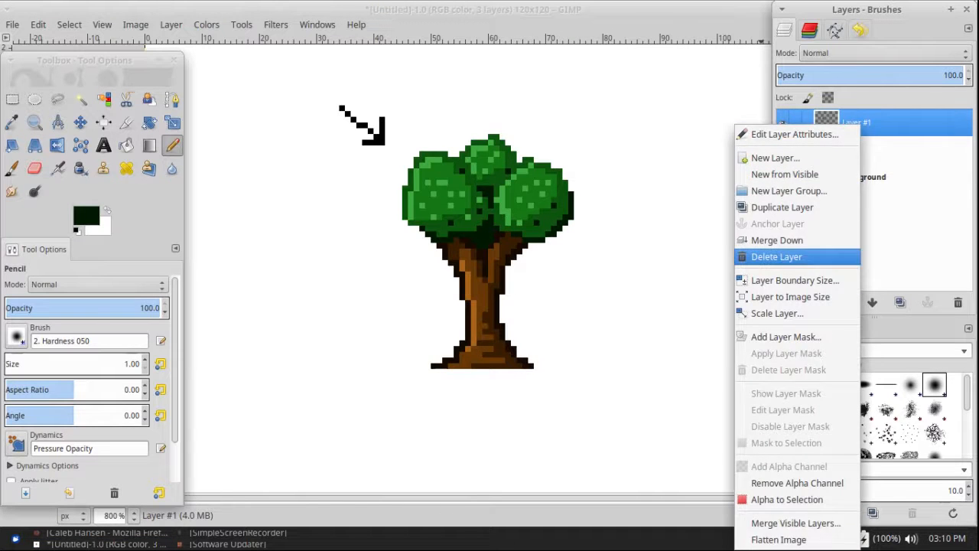
left_click(765, 257)
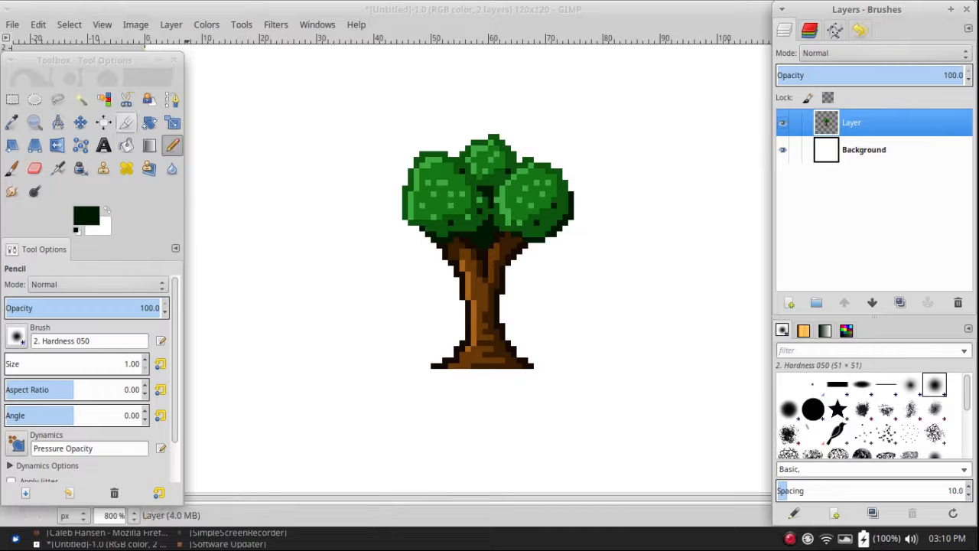
- Crop the image tightly around the tree to 33 × 42 px, starting at position 44, 35
left_click(126, 123)
left_click_drag(361, 128, 591, 368)
mouse_move(572, 268)
left_mouse_down()
mouse_move(555, 268)
mouse_move(566, 267)
left_mouse_up()
left_click_drag(383, 249, 419, 248)
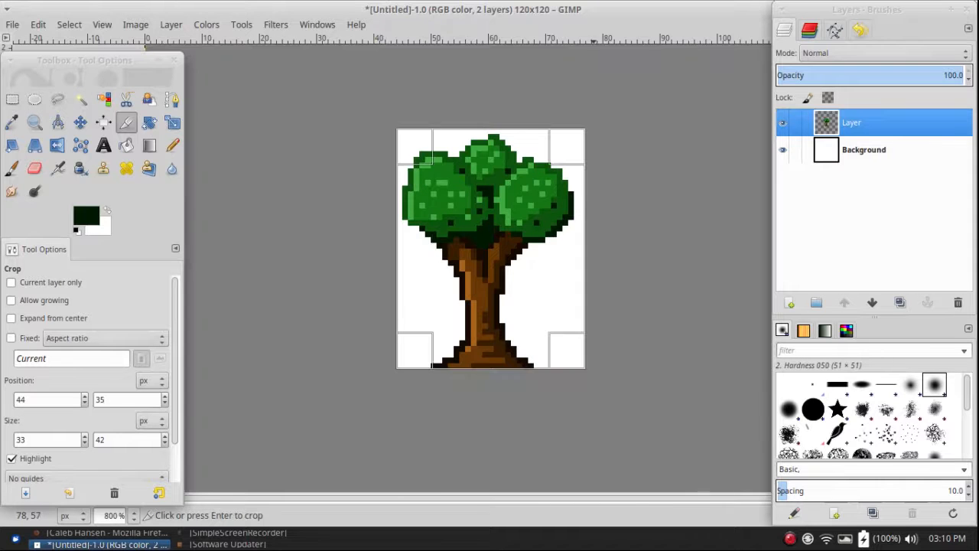
key("Return")
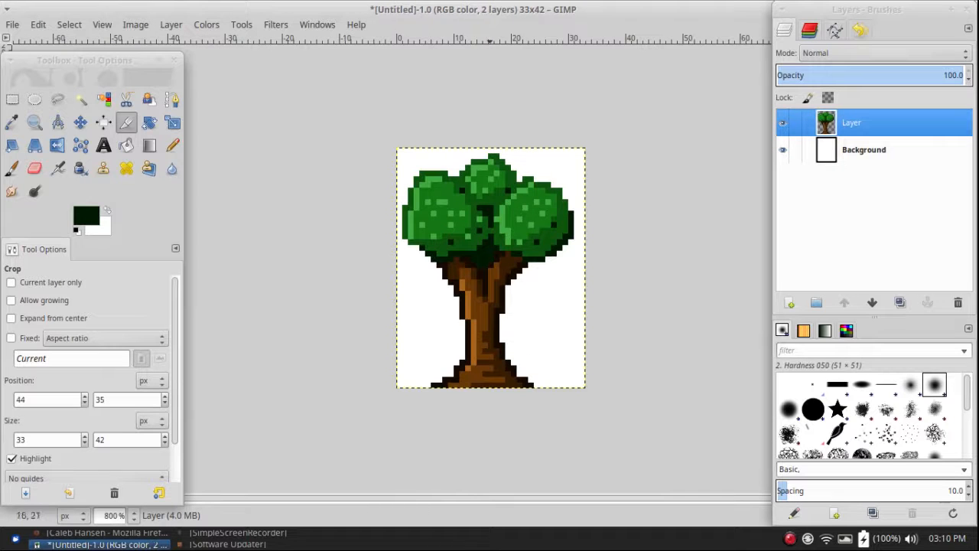
- Return to the Pencil tool and examine the cropped tree at several zoom levels
left_click(172, 145)
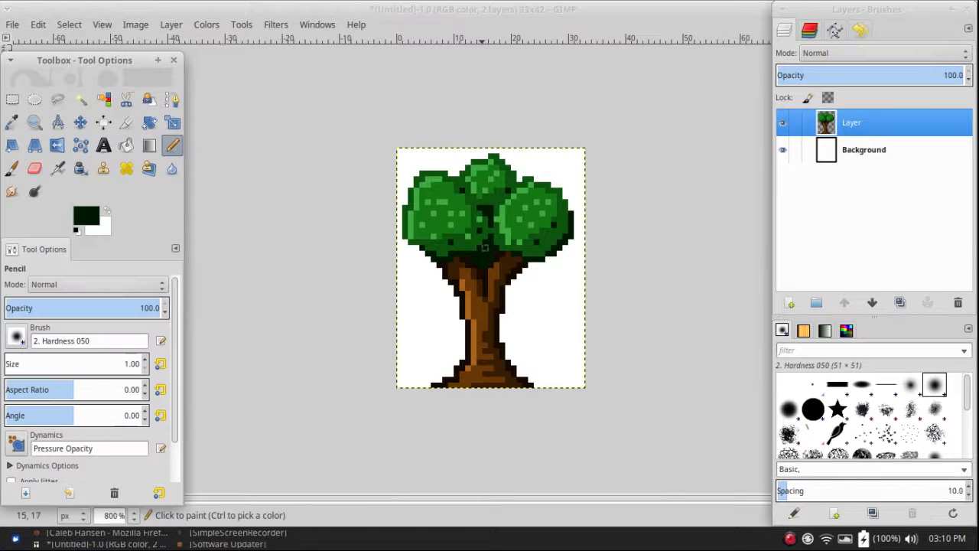
scroll(502, 264, "down", 3)
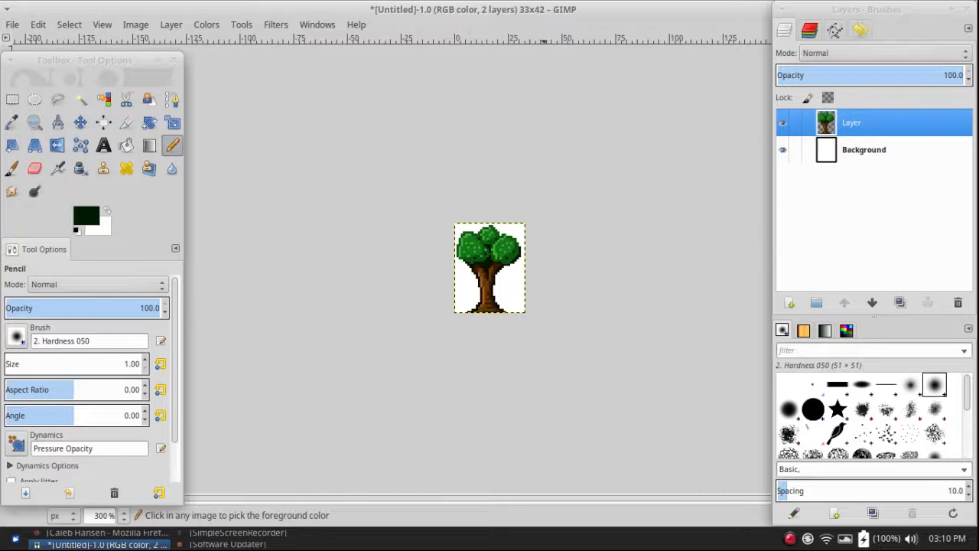
scroll(489, 268, "up", 3)
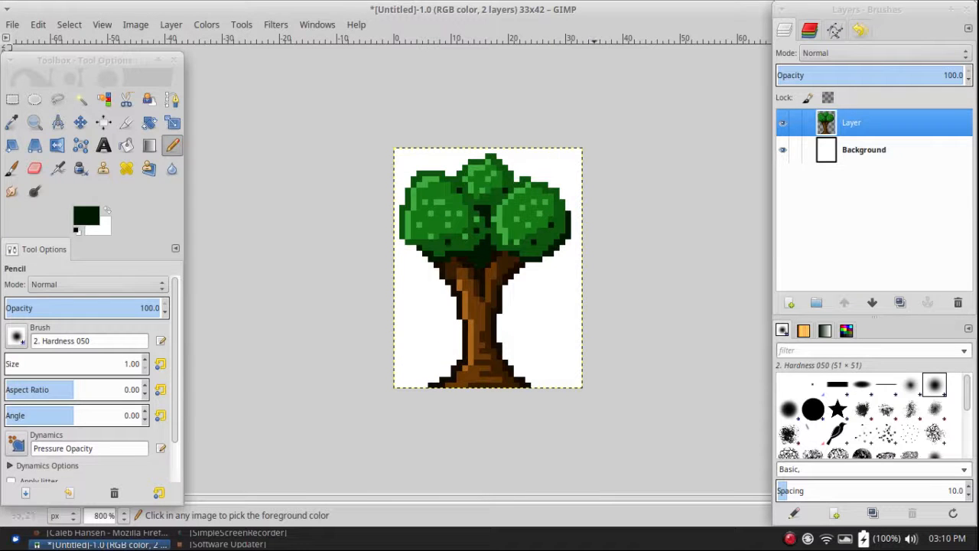
scroll(637, 280, "up", 1)
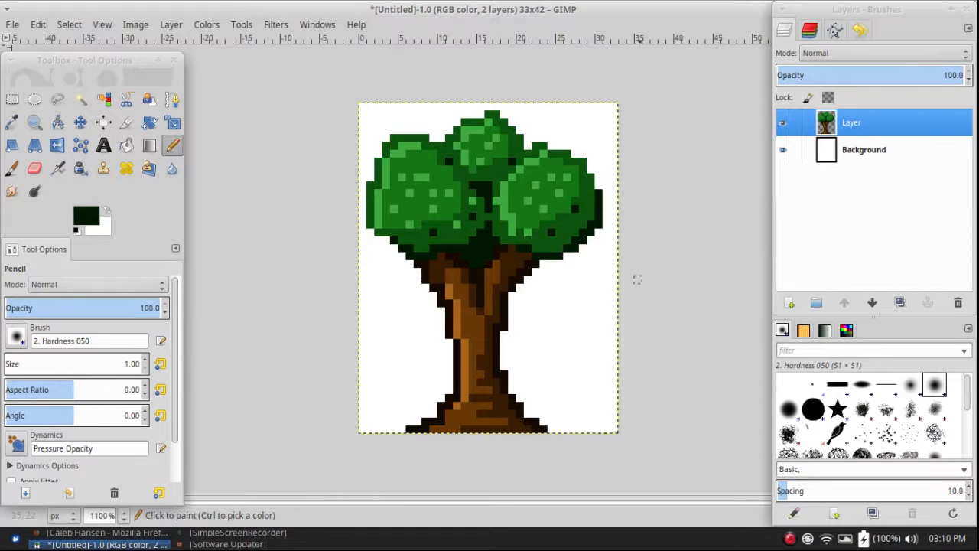
scroll(637, 263, "down", 5)
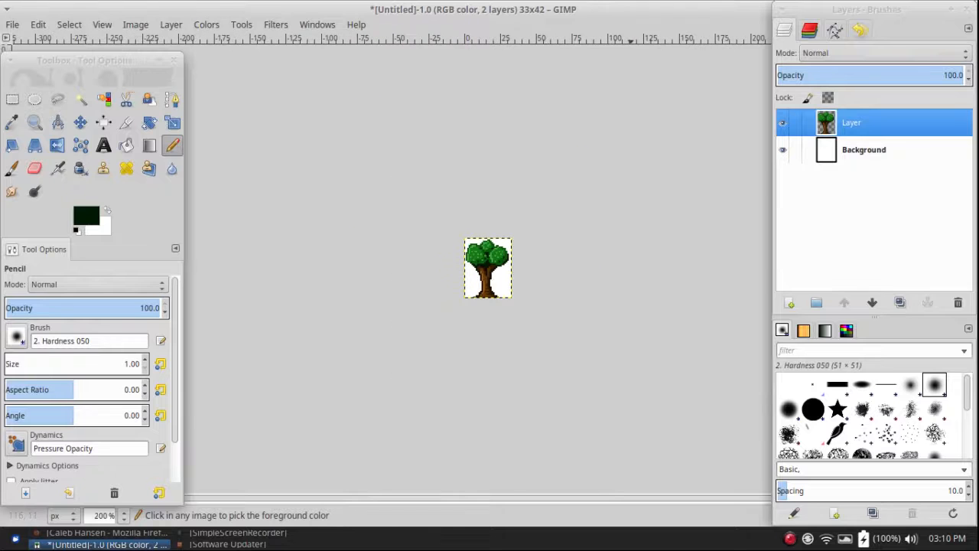